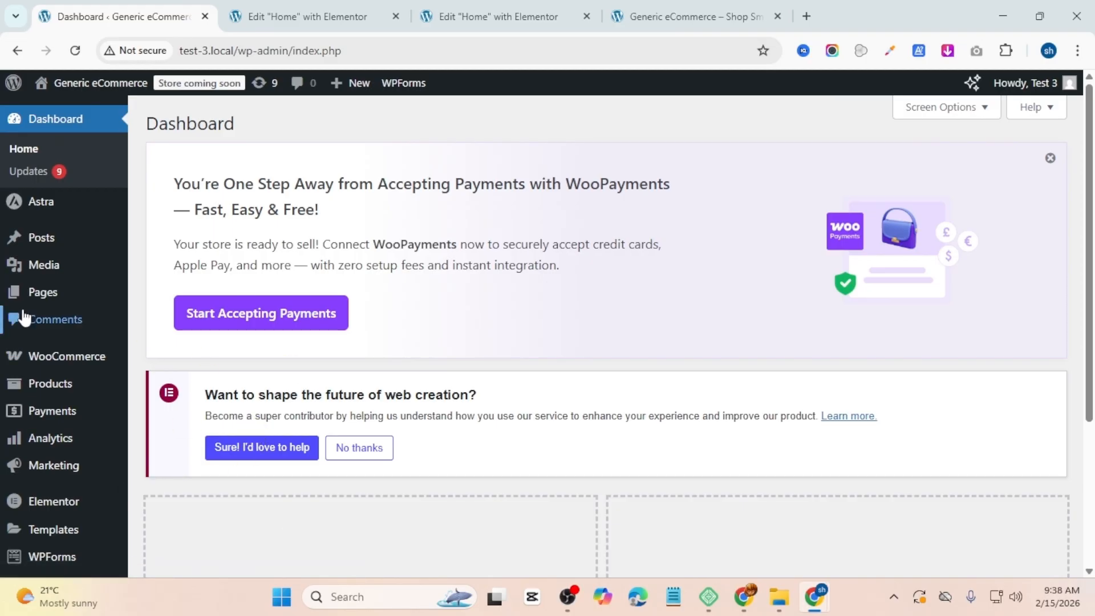
Step: Open the Features section of the Elementor settings
{"action": "scroll", "coordinate": [74, 360], "scroll_direction": "down", "scroll_amount": 3}
{"action": "mouse_move", "coordinate": [82, 362]}
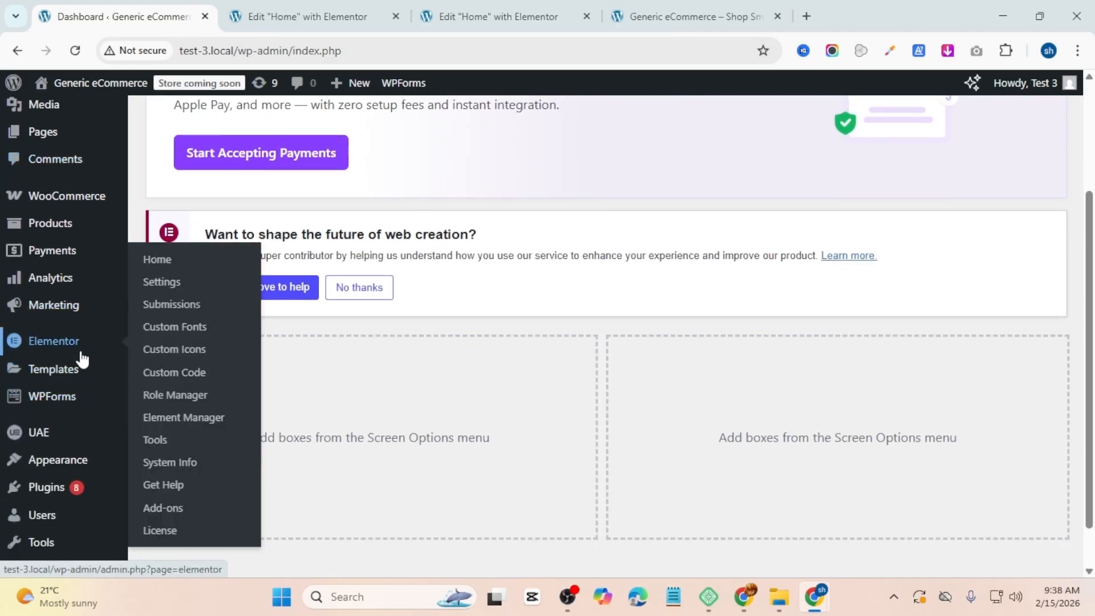
{"action": "left_click", "coordinate": [161, 290]}
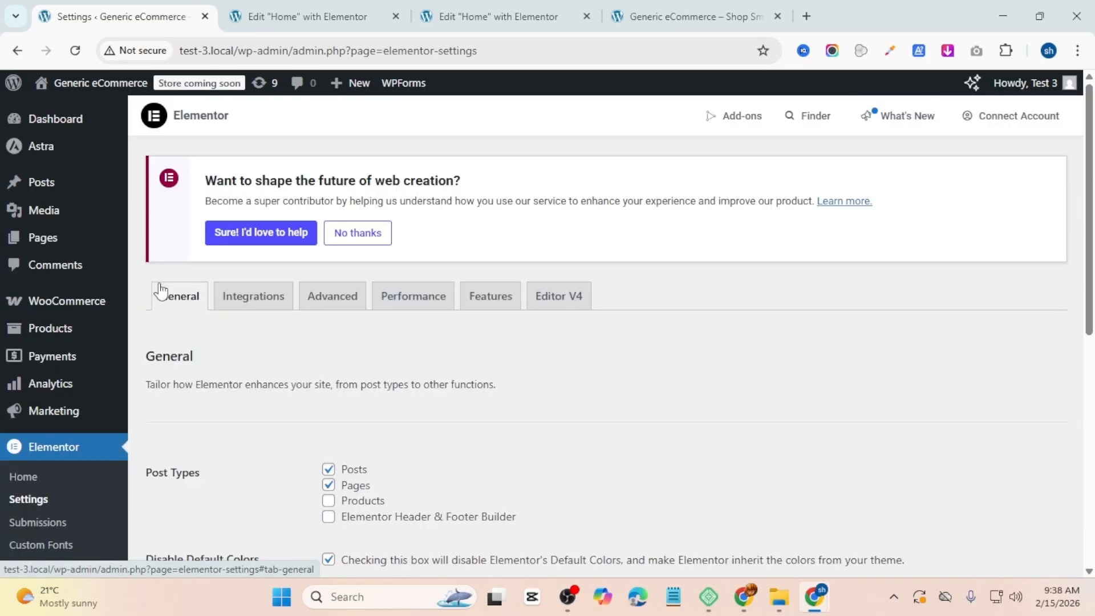
{"action": "left_click", "coordinate": [506, 308]}
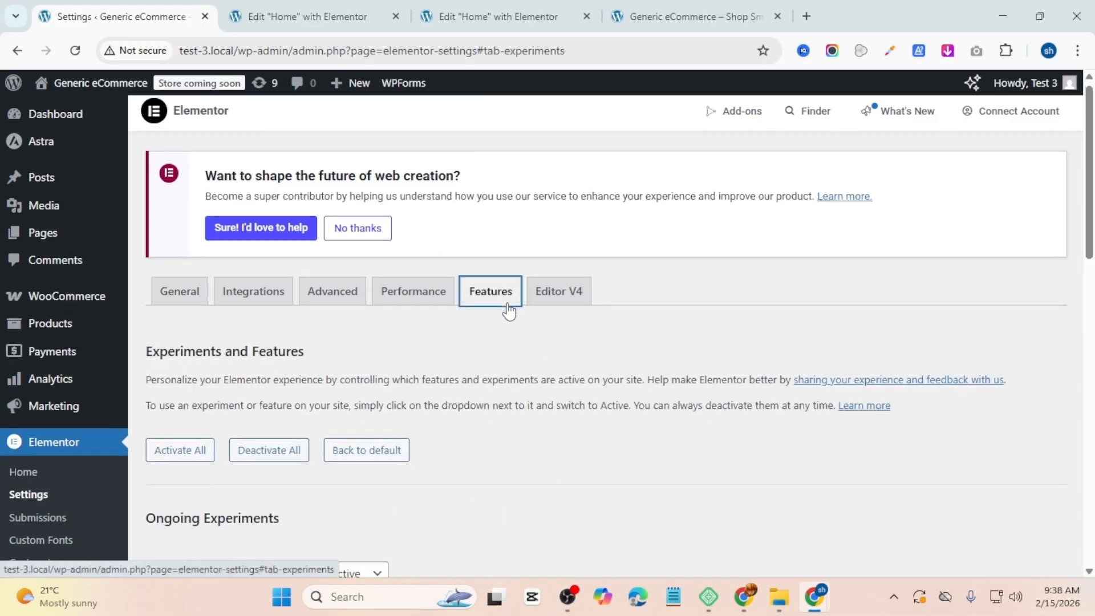
Step: Set the Nested Elements feature to Active and save the Elementor settings
{"action": "scroll", "coordinate": [510, 314], "scroll_direction": "down", "scroll_amount": 4}
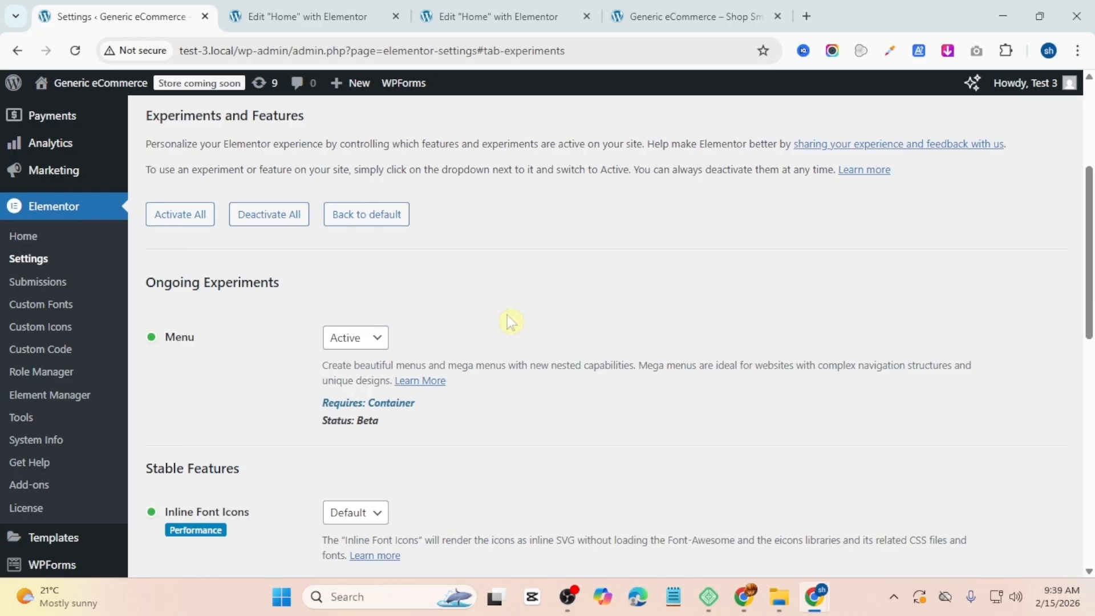
{"action": "scroll", "coordinate": [507, 315], "scroll_direction": "down", "scroll_amount": 7}
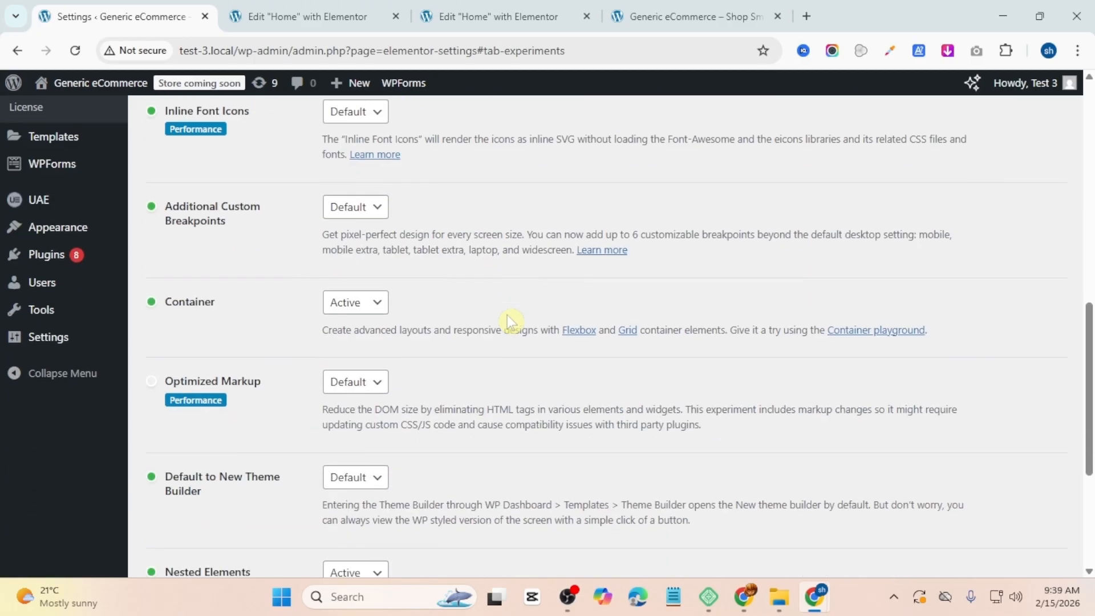
{"action": "scroll", "coordinate": [507, 315], "scroll_direction": "down", "scroll_amount": 3}
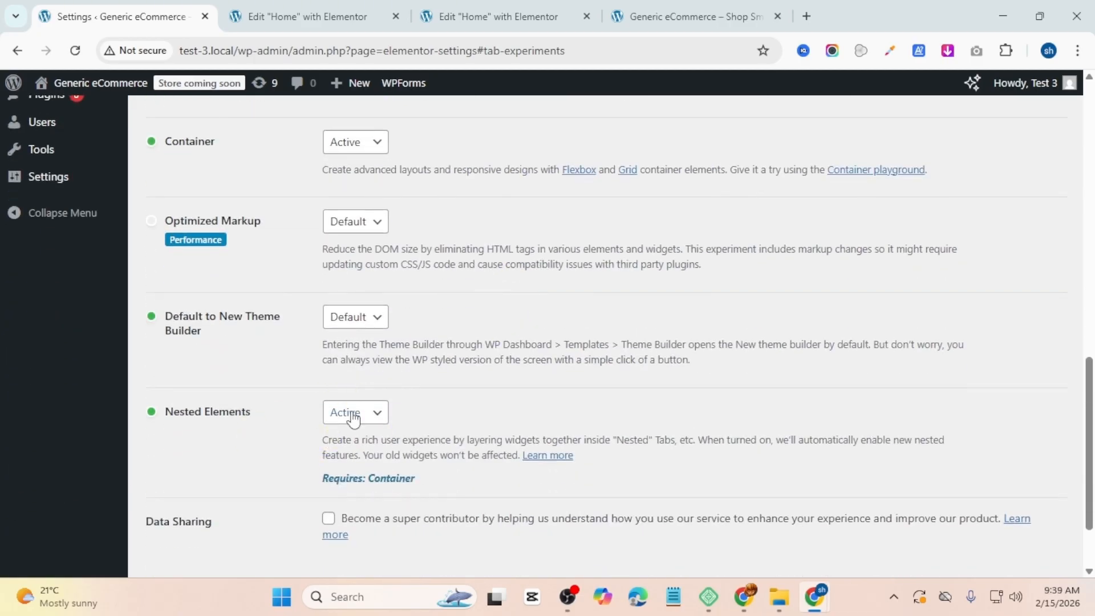
{"action": "left_click", "coordinate": [353, 416]}
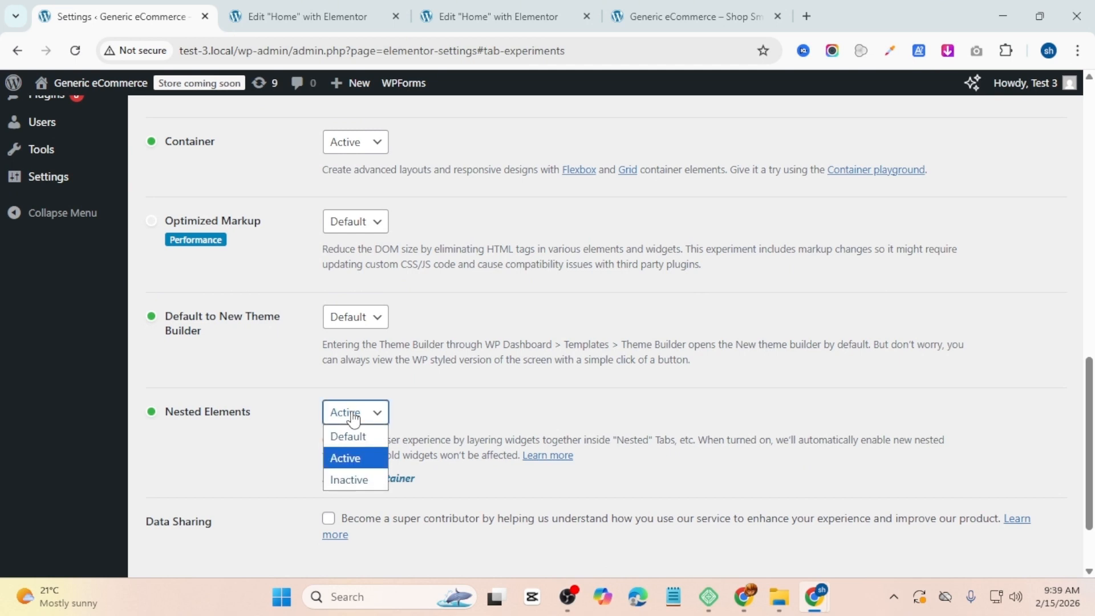
{"action": "left_click", "coordinate": [344, 457]}
{"action": "scroll", "coordinate": [329, 502], "scroll_direction": "down", "scroll_amount": 2}
{"action": "left_click", "coordinate": [200, 494]}
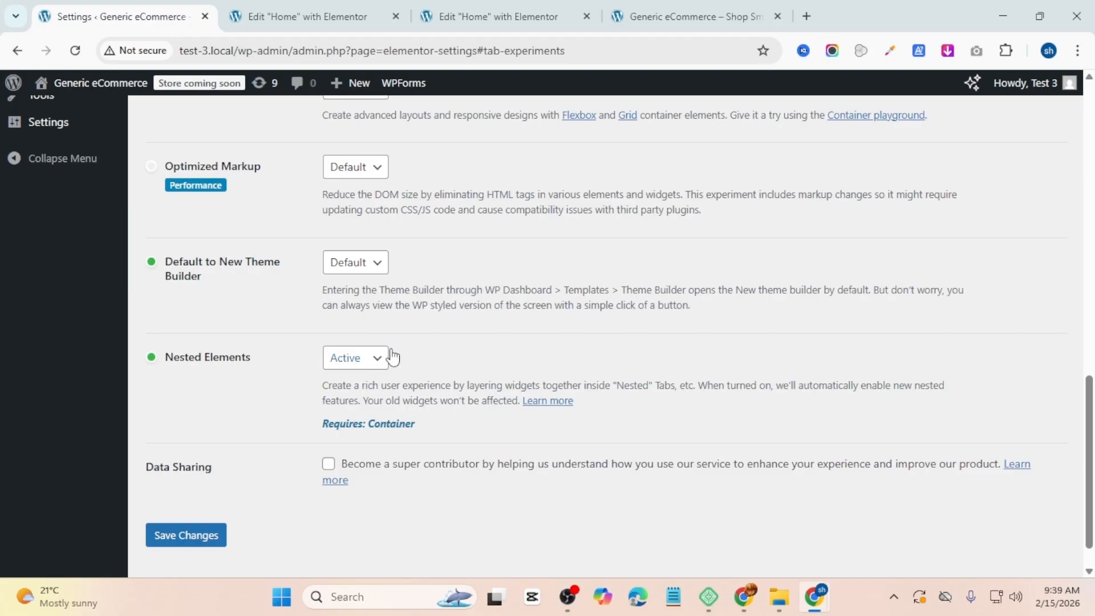
Step: Open the site's list of all pages and look through it
{"action": "scroll", "coordinate": [45, 289], "scroll_direction": "up", "scroll_amount": 20}
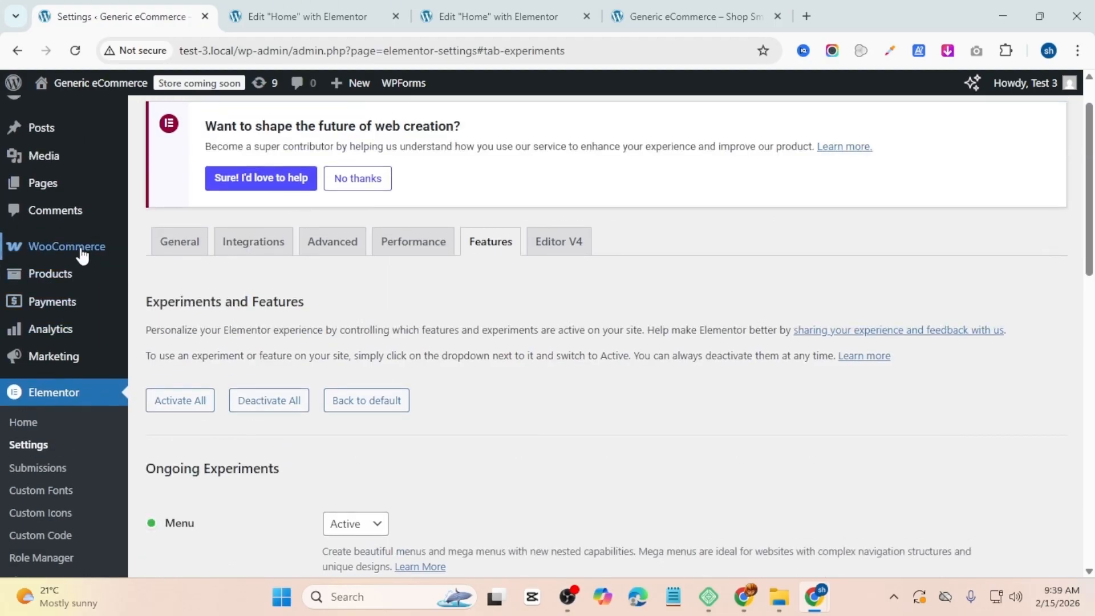
{"action": "left_click", "coordinate": [57, 239]}
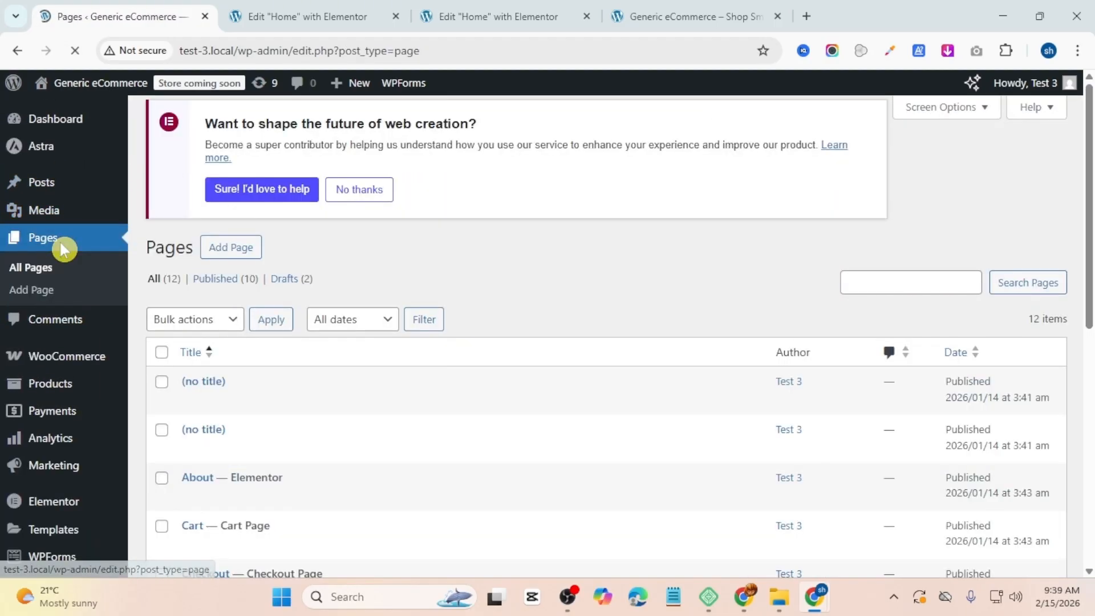
{"action": "scroll", "coordinate": [523, 428], "scroll_direction": "down", "scroll_amount": 4}
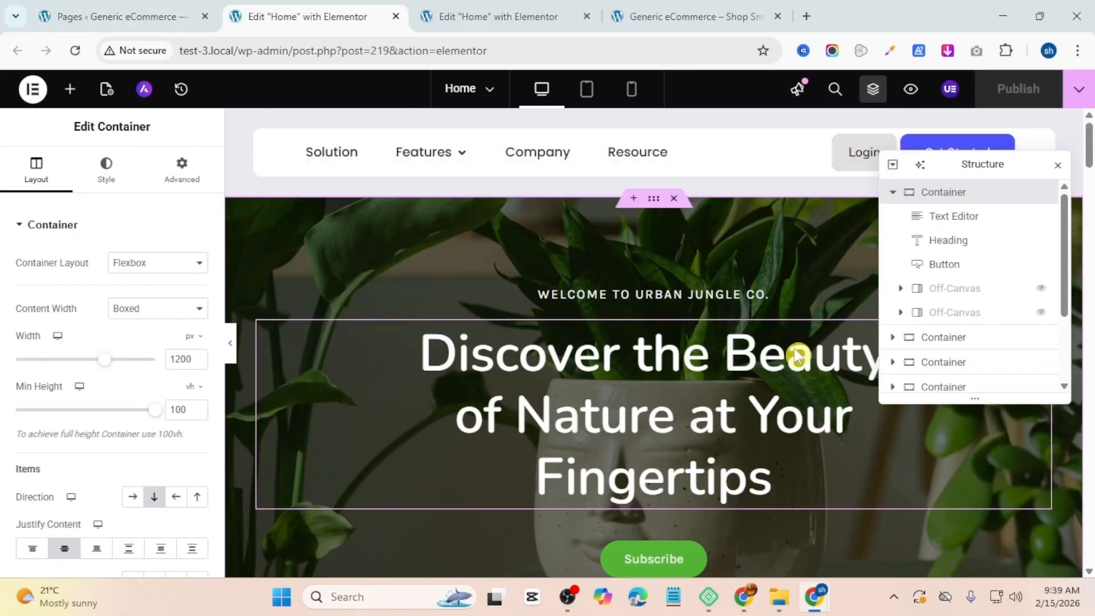
Step: In the Home page editor, add an Off-Canvas widget to the hero container between the heading and the Subscribe button
{"action": "left_click_drag", "start_coordinate": [997, 167], "coordinate": [349, 169]}
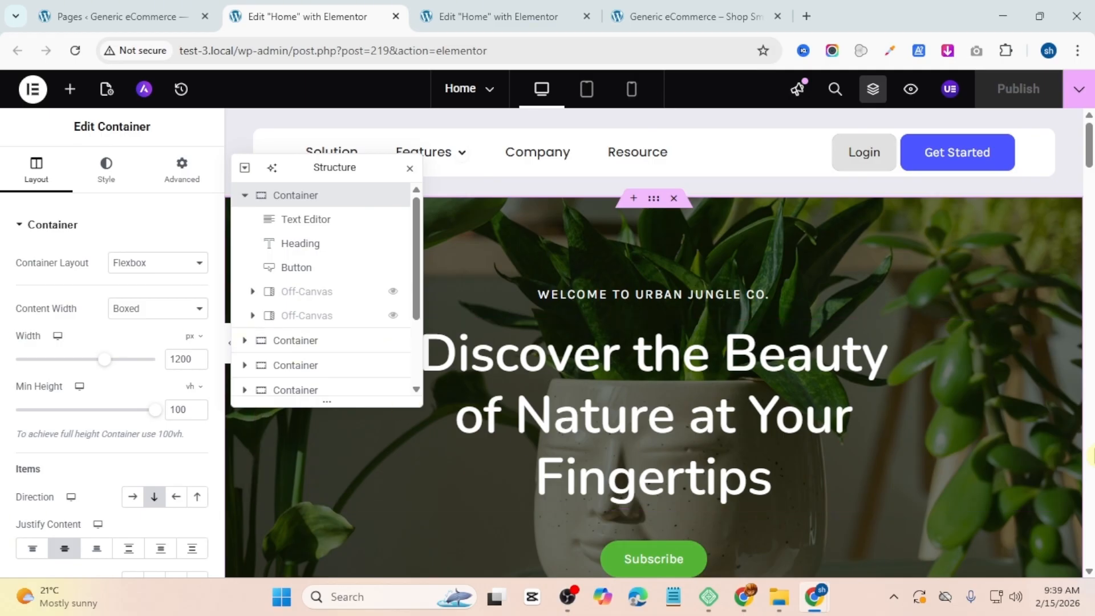
{"action": "left_click", "coordinate": [70, 89]}
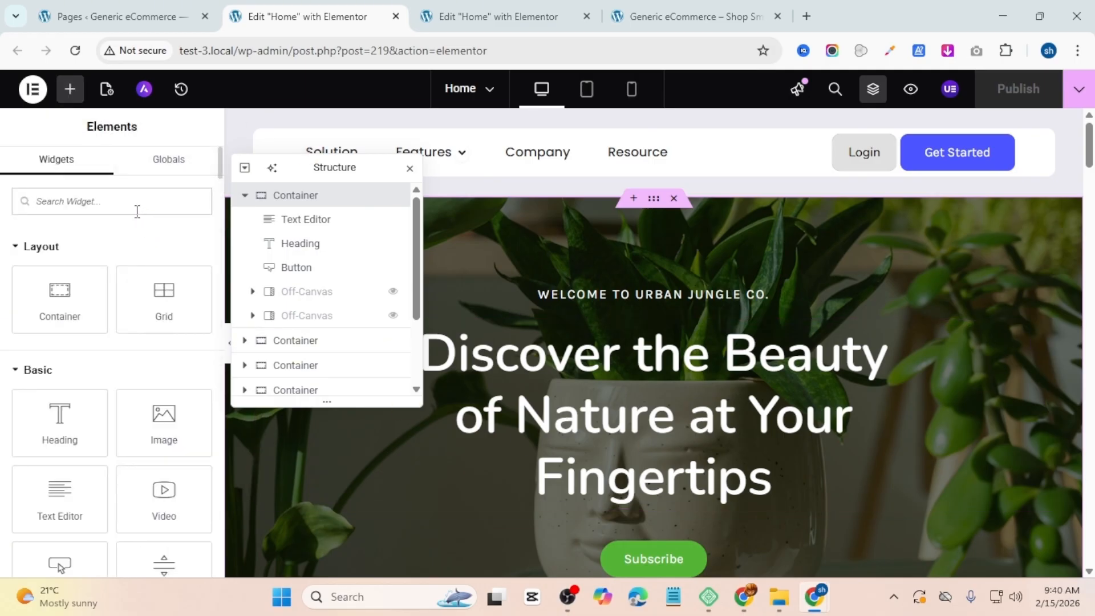
{"action": "type", "text": "off"}
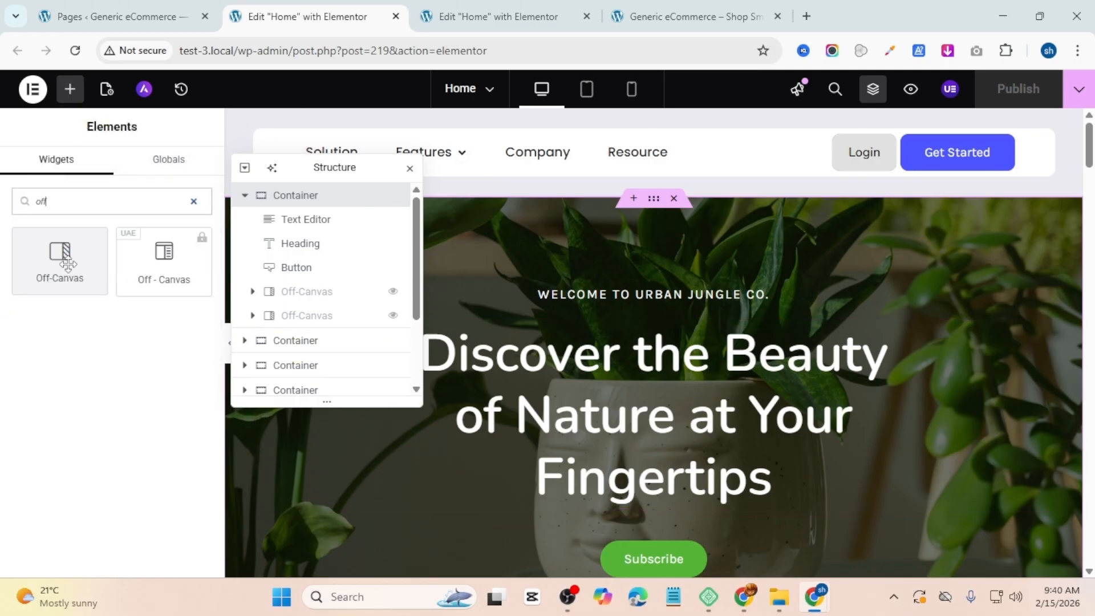
{"action": "left_click_drag", "start_coordinate": [67, 264], "coordinate": [734, 537]}
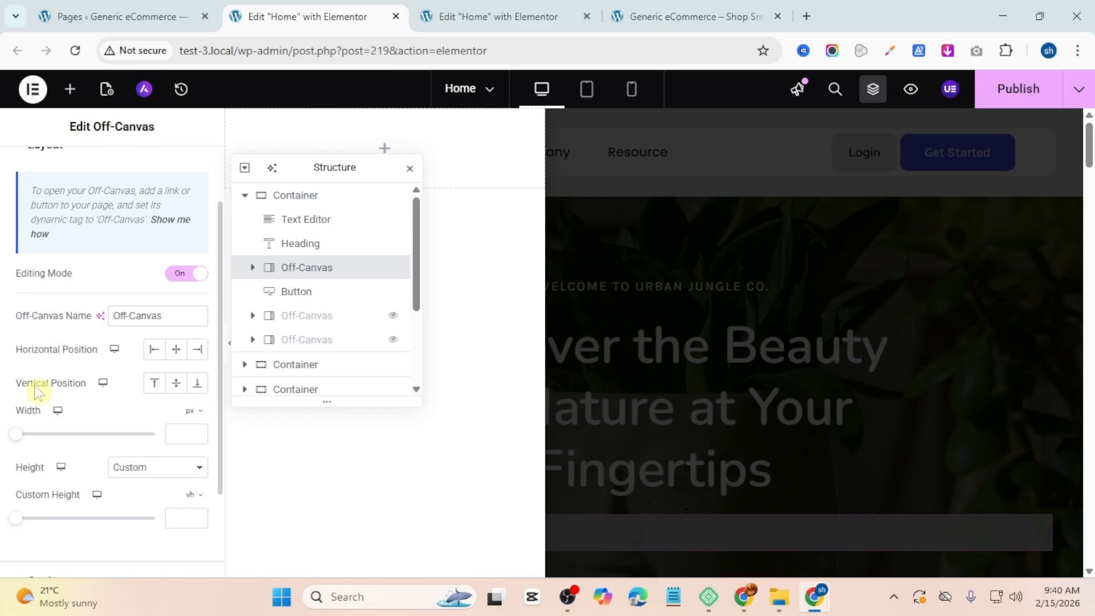
Step: Center the new off-canvas horizontally and vertically and set its width to 70%
{"action": "left_click", "coordinate": [176, 349]}
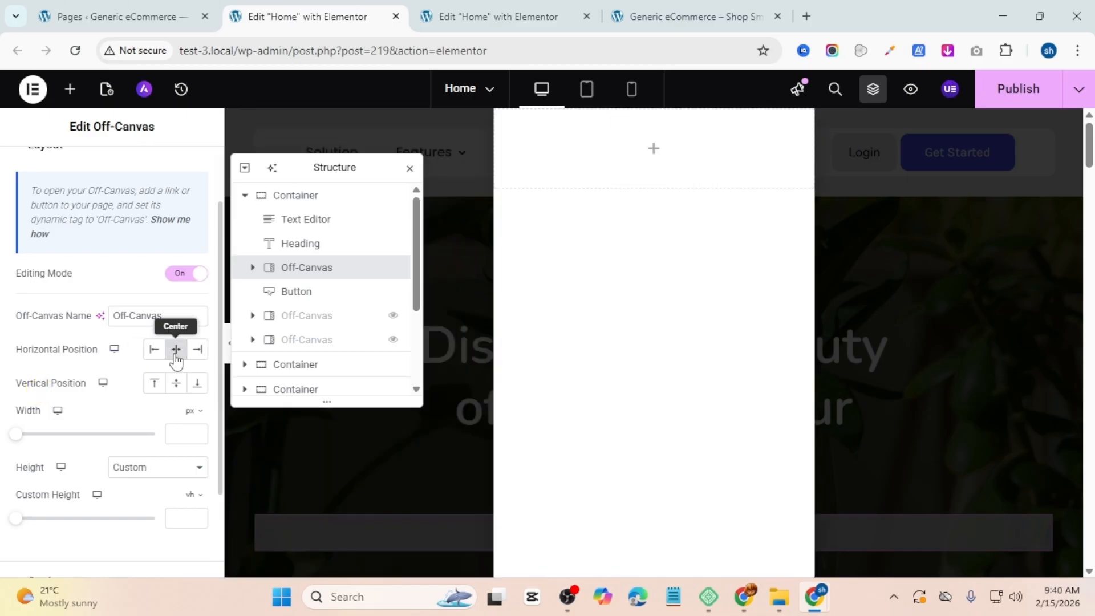
{"action": "left_click", "coordinate": [176, 383]}
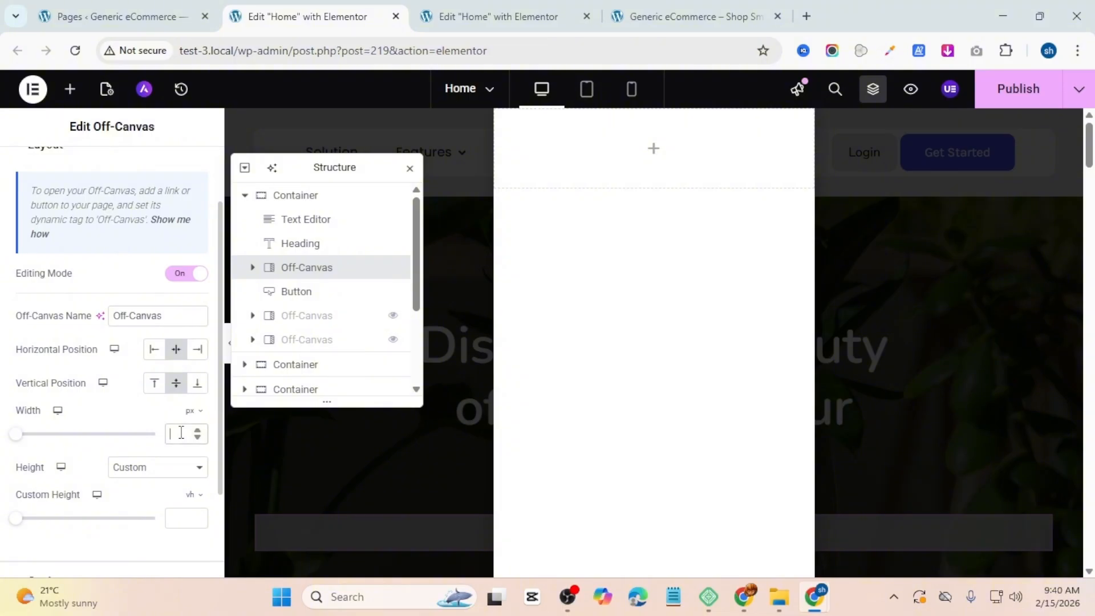
{"action": "left_click", "coordinate": [193, 411]}
{"action": "left_click", "coordinate": [187, 434]}
{"action": "type", "text": "80"}
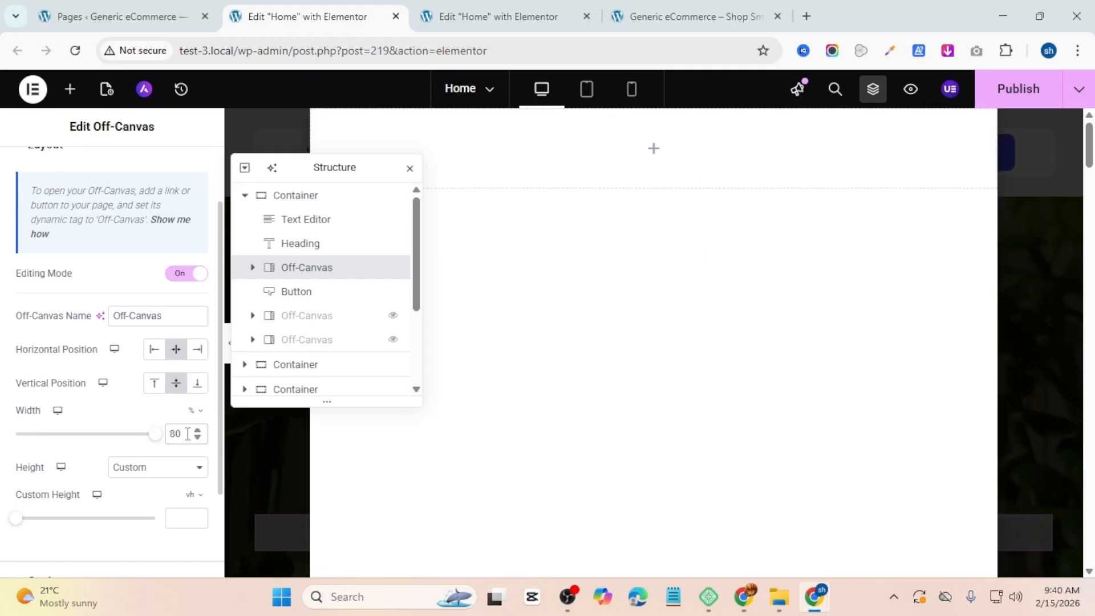
{"action": "key", "text": "BackSpace"}
{"action": "key", "text": "BackSpace"}
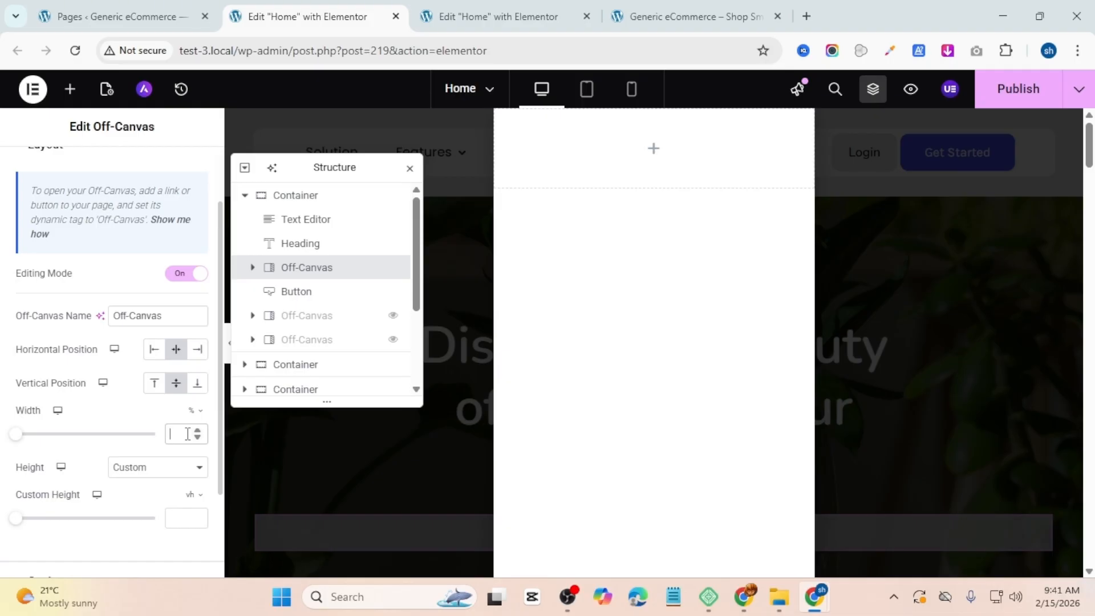
{"action": "type", "text": "70"}
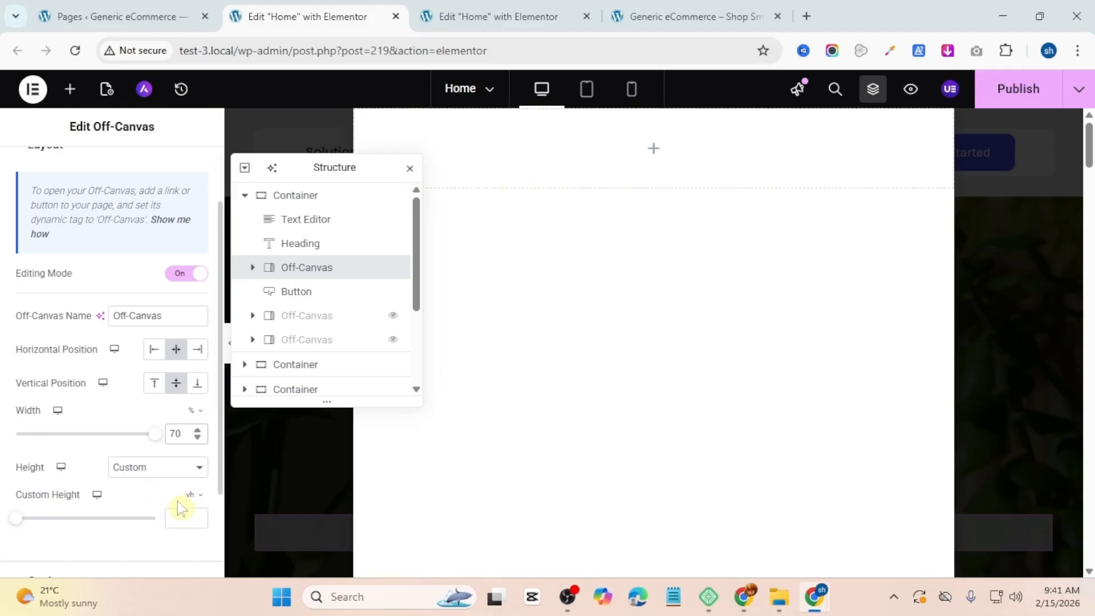
Step: Set the off-canvas custom height to 90 vh
{"action": "left_click", "coordinate": [192, 503]}
{"action": "scroll", "coordinate": [194, 562], "scroll_direction": "down", "scroll_amount": 2}
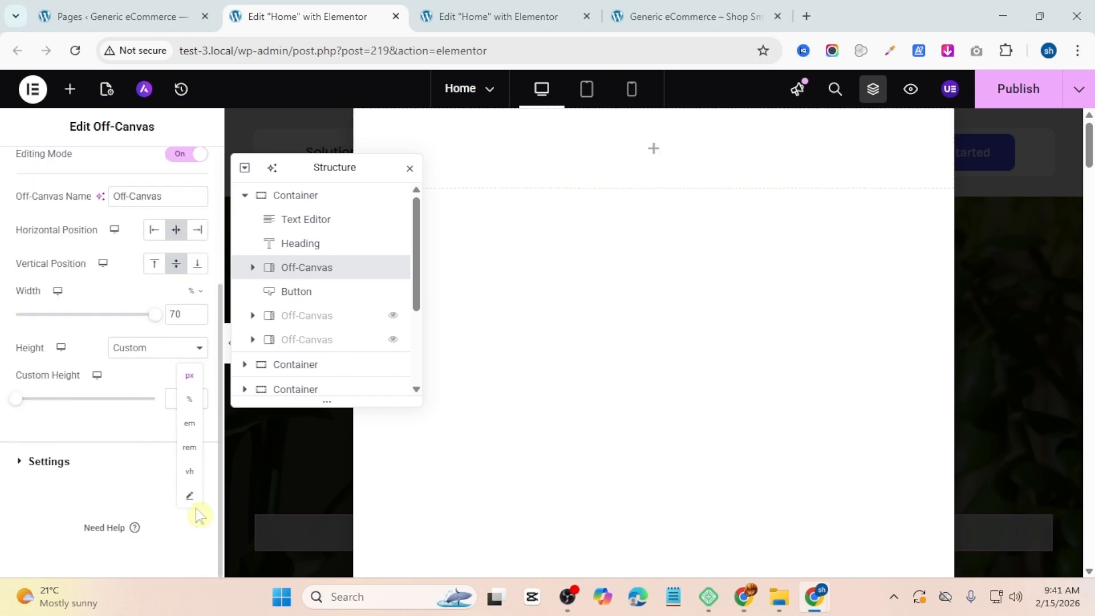
{"action": "left_click", "coordinate": [190, 472]}
{"action": "left_click", "coordinate": [183, 401]}
{"action": "type", "text": "80"}
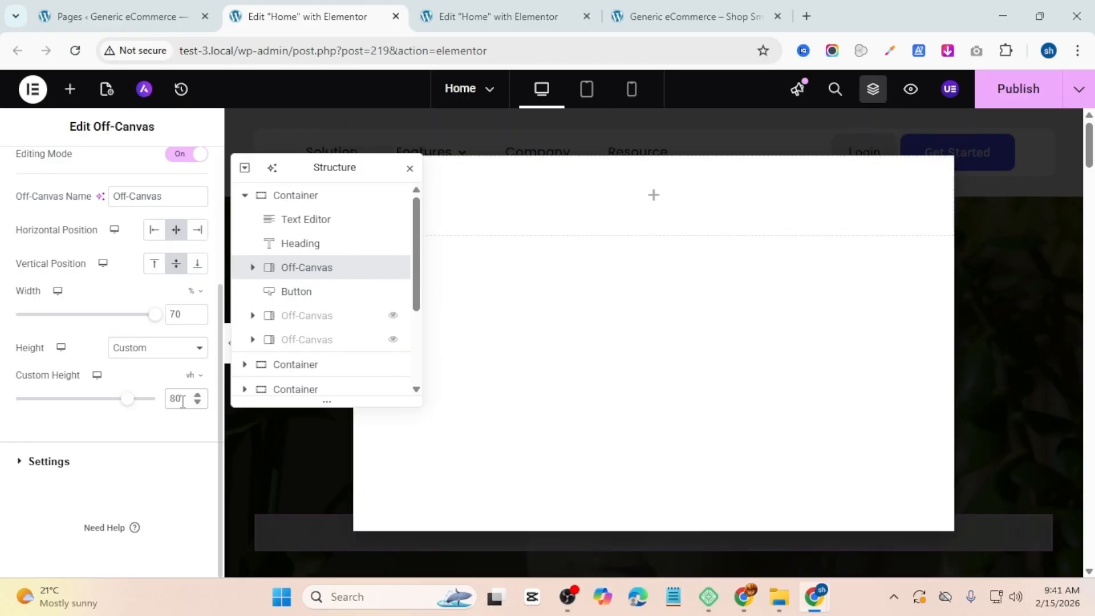
{"action": "key", "text": "BackSpace"}
{"action": "key", "text": "BackSpace"}
{"action": "type", "text": "90"}
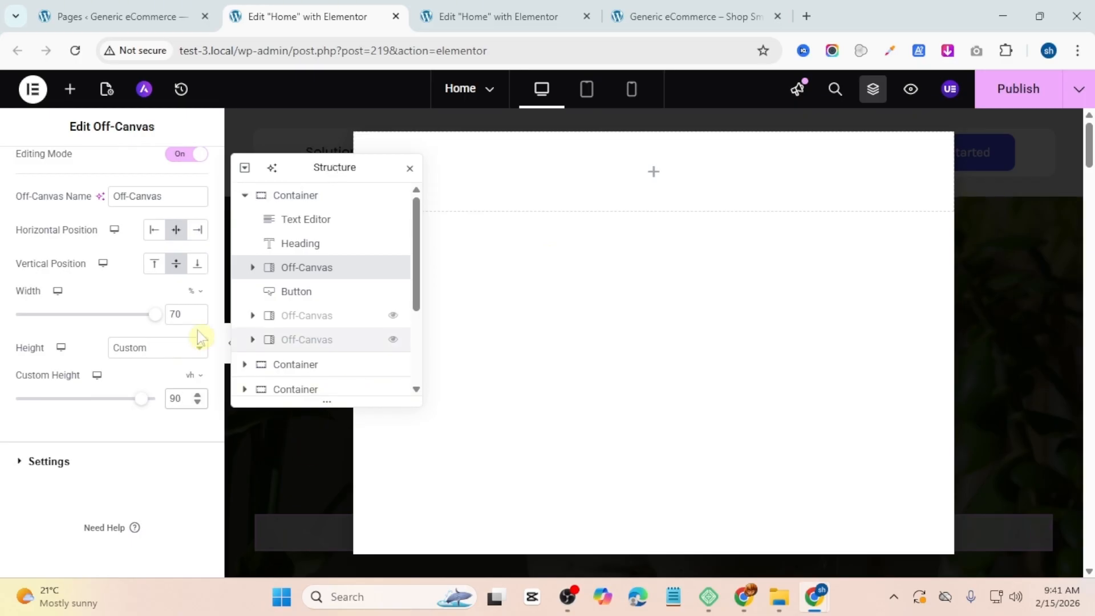
Step: Move the Structure navigator clear of the off-canvas and select the container inside it
{"action": "scroll", "coordinate": [97, 361], "scroll_direction": "up", "scroll_amount": 4}
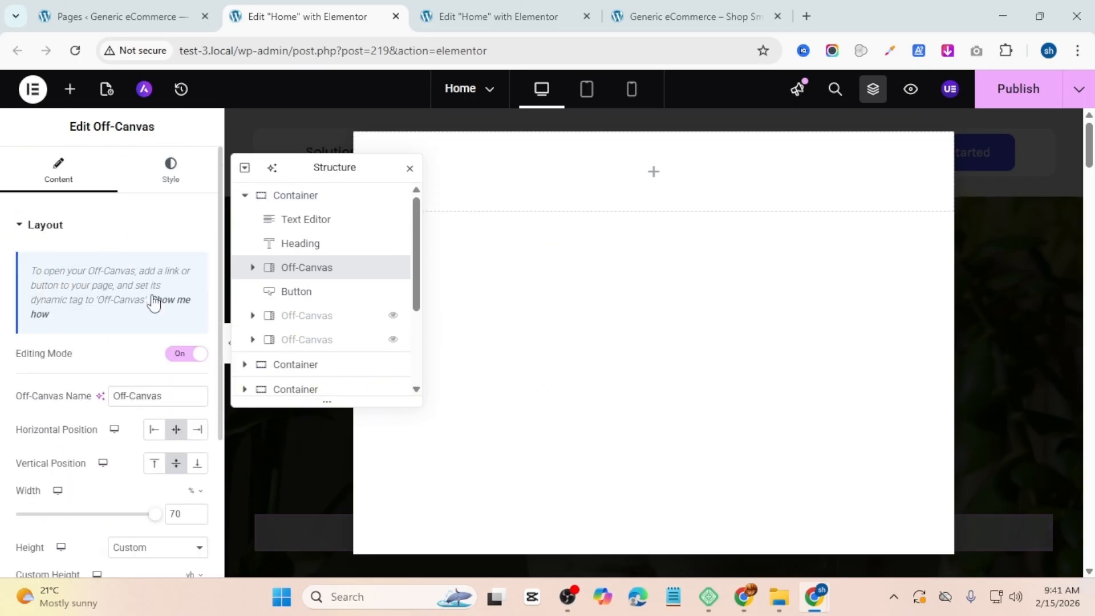
{"action": "left_click_drag", "start_coordinate": [326, 168], "coordinate": [997, 277]}
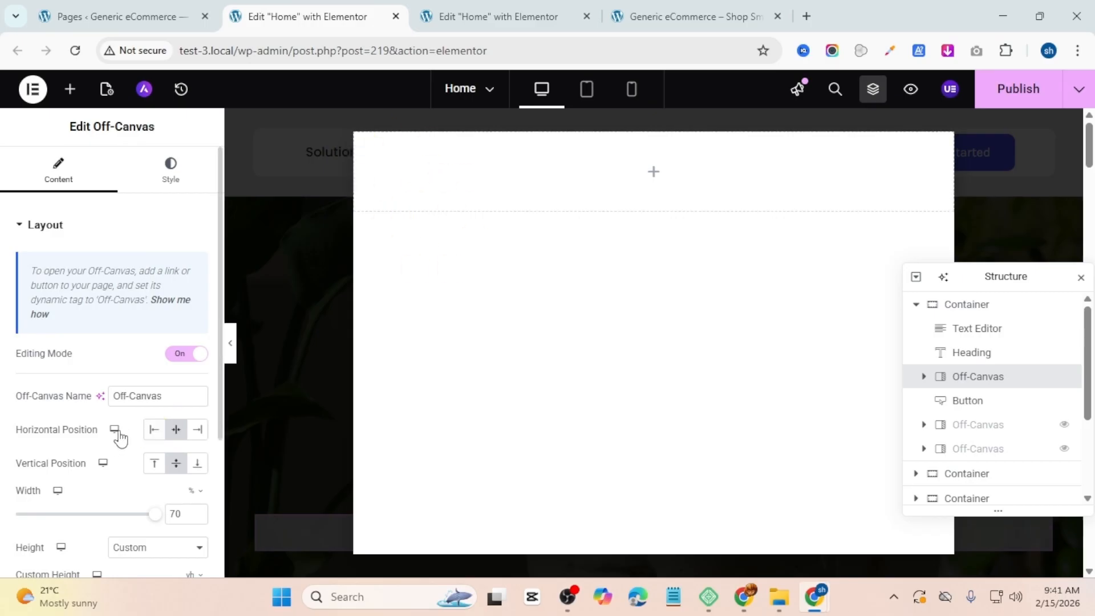
{"action": "scroll", "coordinate": [117, 436], "scroll_direction": "down", "scroll_amount": 3}
{"action": "left_click", "coordinate": [490, 176]}
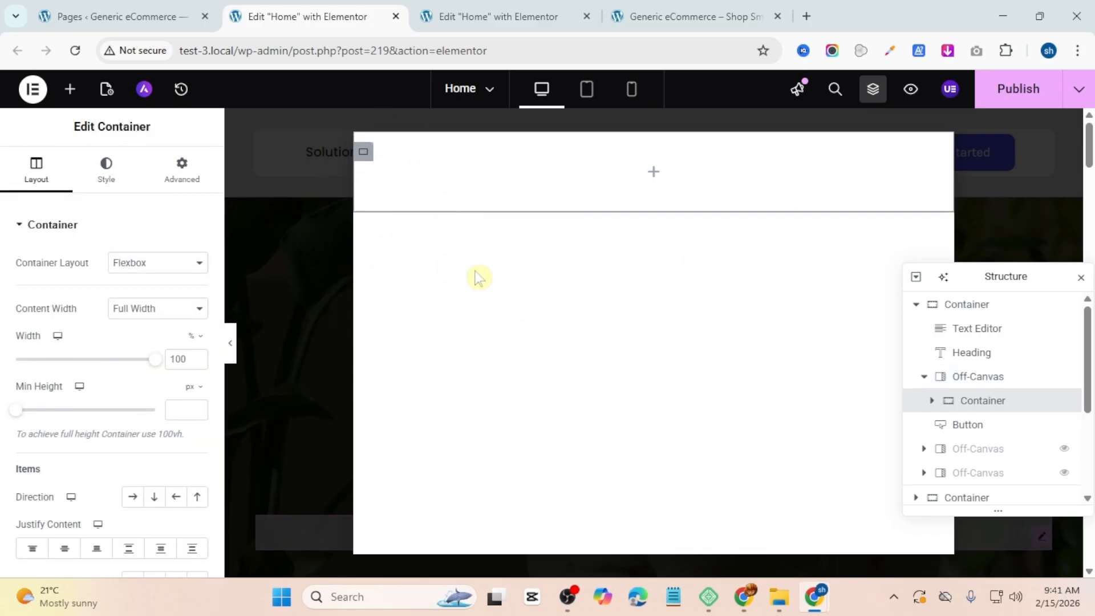
{"action": "scroll", "coordinate": [151, 445], "scroll_direction": "down", "scroll_amount": 1}
{"action": "scroll", "coordinate": [152, 502], "scroll_direction": "up", "scroll_amount": 1}
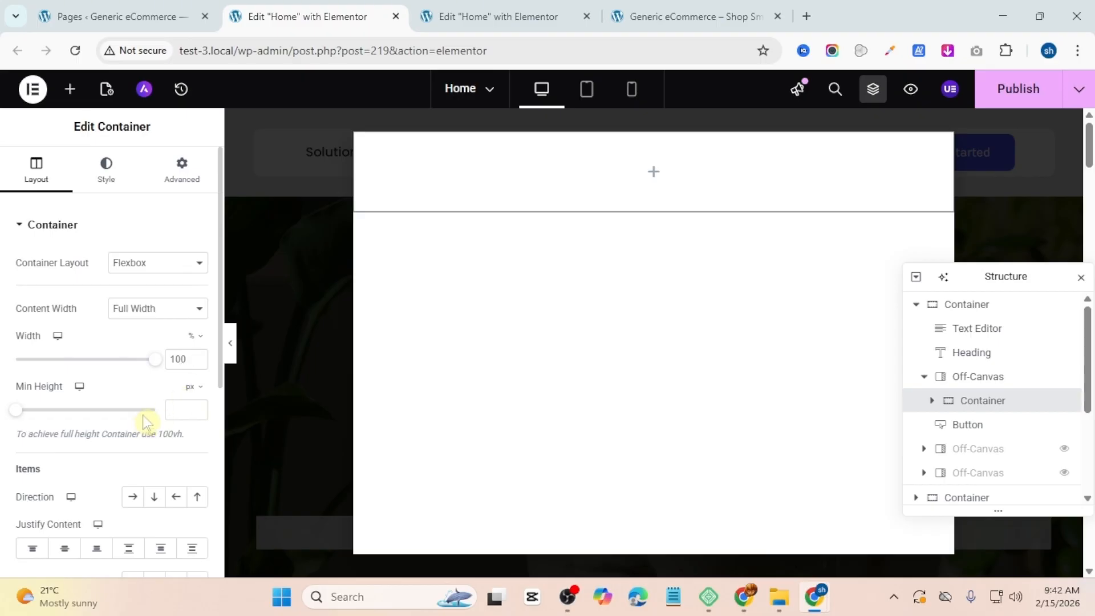
Step: Set the inner container's minimum height to 90 vh
{"action": "left_click", "coordinate": [192, 387]}
{"action": "left_click", "coordinate": [192, 457]}
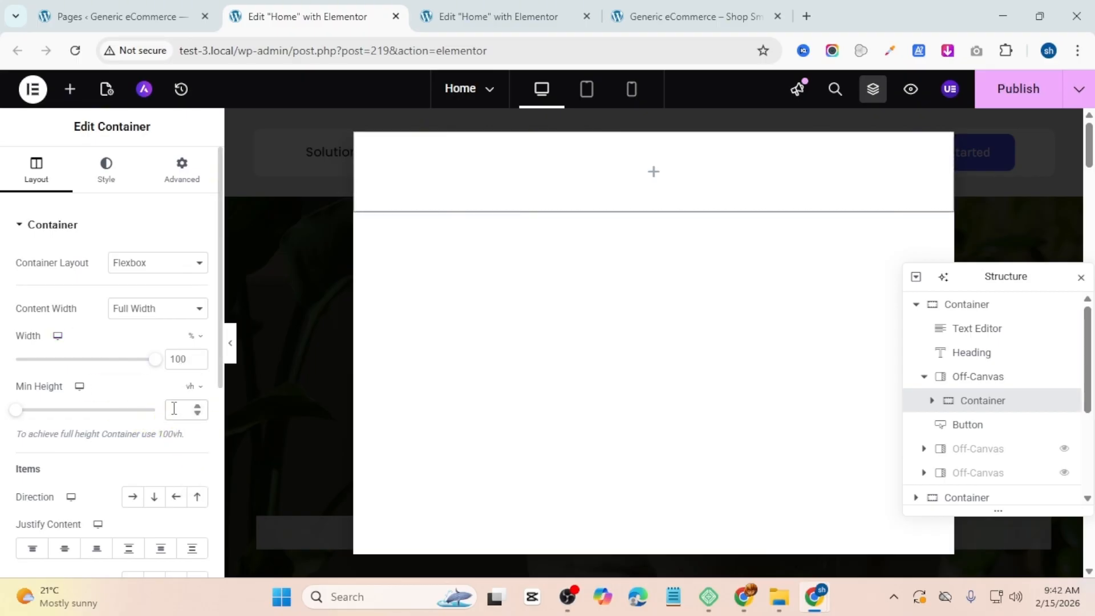
{"action": "type", "text": "80"}
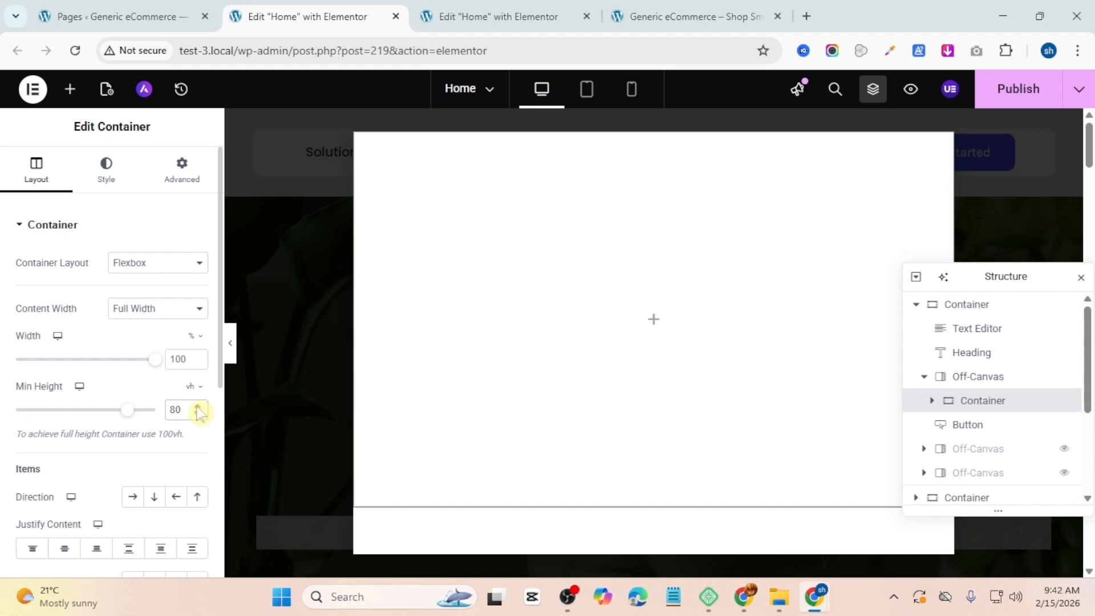
{"action": "left_click", "coordinate": [197, 407]}
{"action": "left_click", "coordinate": [197, 407]}
{"action": "left_click", "coordinate": [198, 407]}
{"action": "left_click", "coordinate": [197, 407]}
{"action": "left_click", "coordinate": [198, 407]}
{"action": "left_click", "coordinate": [198, 407]}
{"action": "left_click", "coordinate": [198, 407]}
{"action": "left_click", "coordinate": [197, 407]}
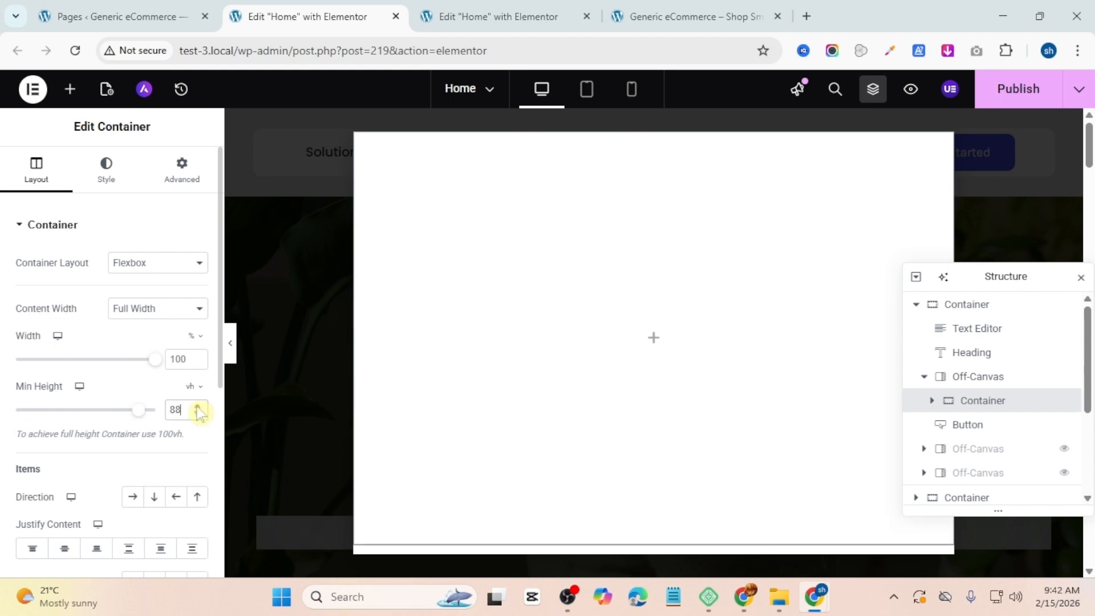
{"action": "left_click", "coordinate": [198, 407]}
{"action": "left_click", "coordinate": [198, 407]}
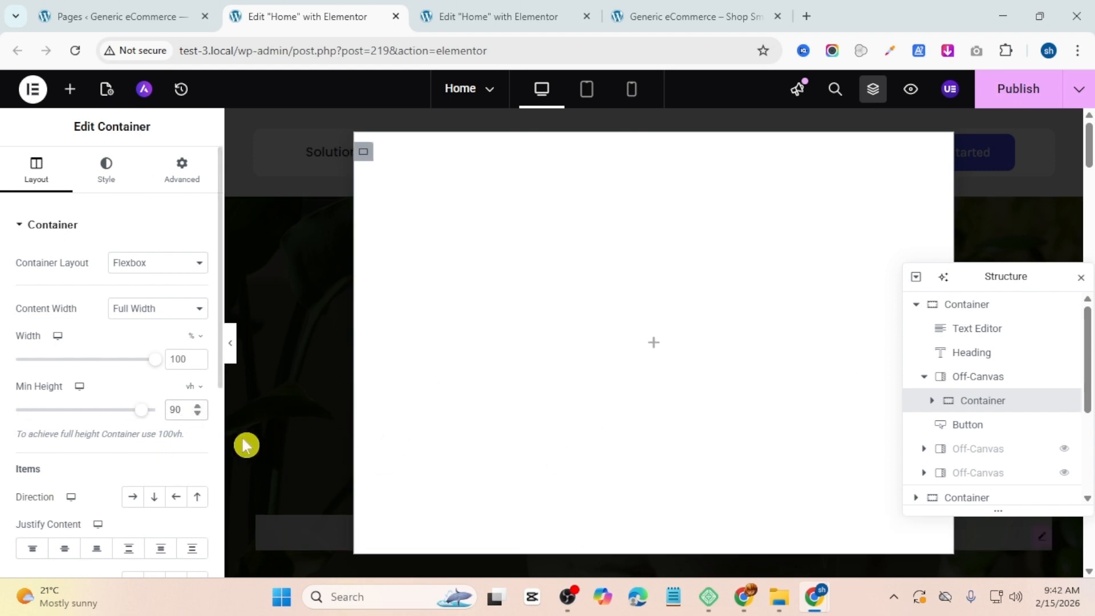
Step: Center-align the inner container's items and set its column and row gaps to 0 px
{"action": "scroll", "coordinate": [180, 445], "scroll_direction": "down", "scroll_amount": 1}
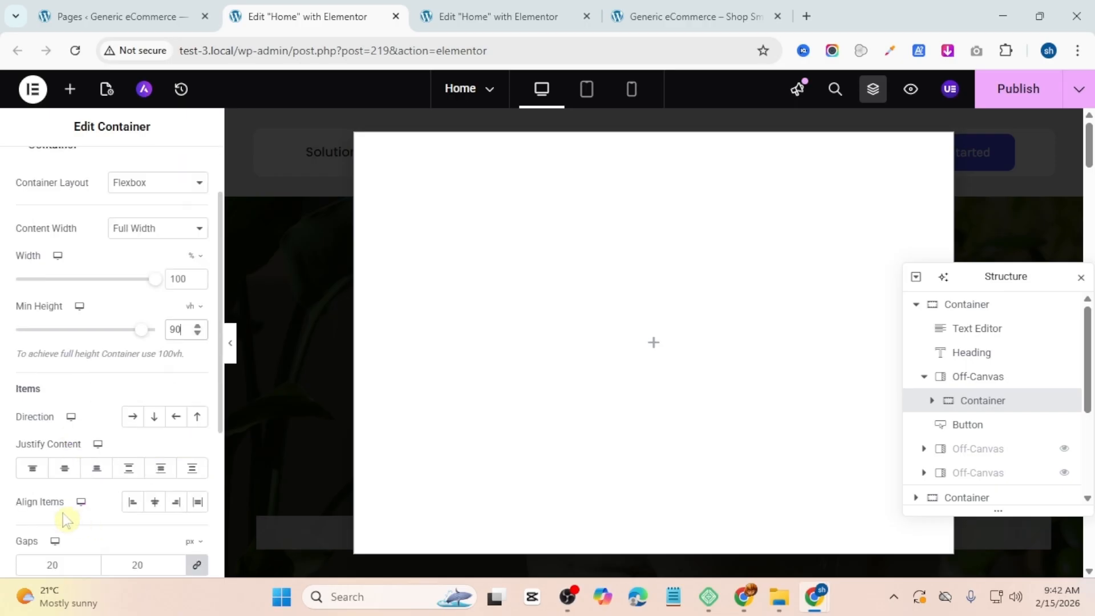
{"action": "left_click", "coordinate": [152, 509]}
{"action": "scroll", "coordinate": [63, 524], "scroll_direction": "down", "scroll_amount": 2}
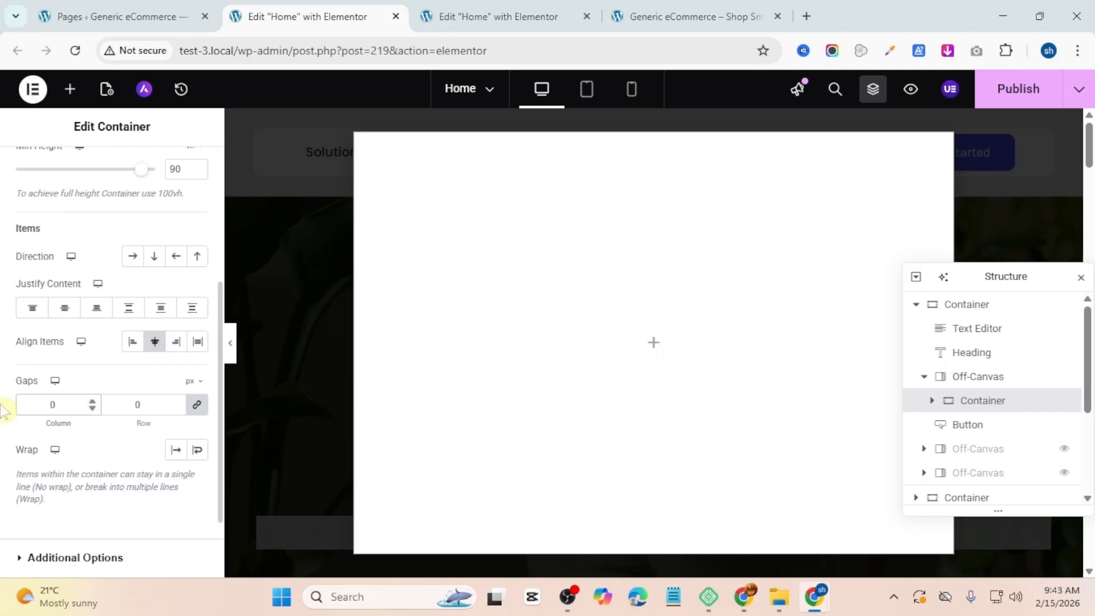
Step: Give the off-canvas's inner container a classic background using the Desktop.png image from the media library
{"action": "scroll", "coordinate": [7, 397], "scroll_direction": "up", "scroll_amount": 3}
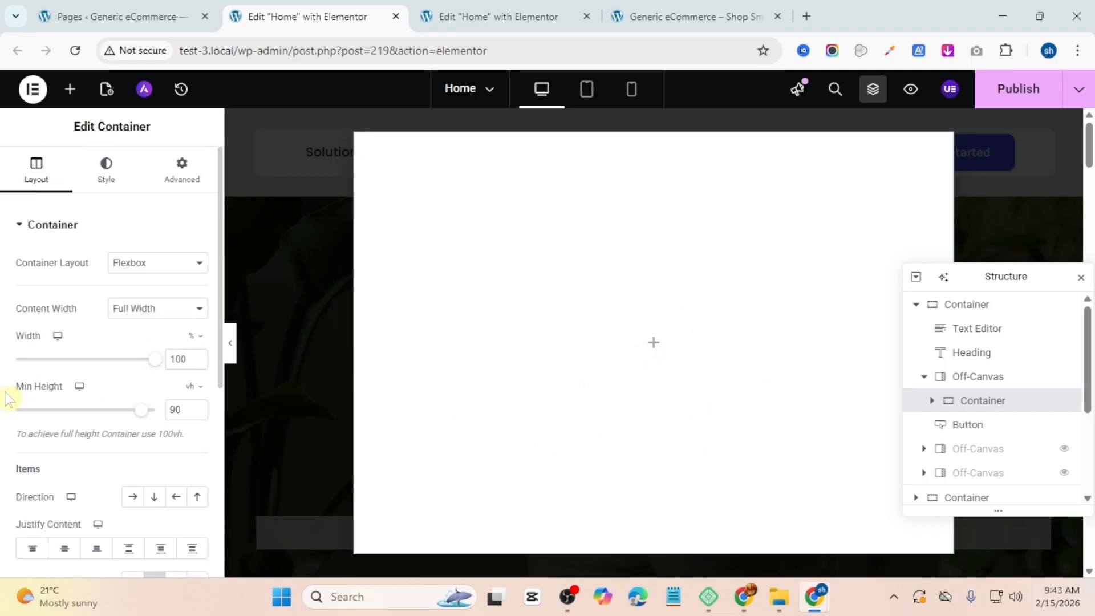
{"action": "left_click", "coordinate": [87, 175]}
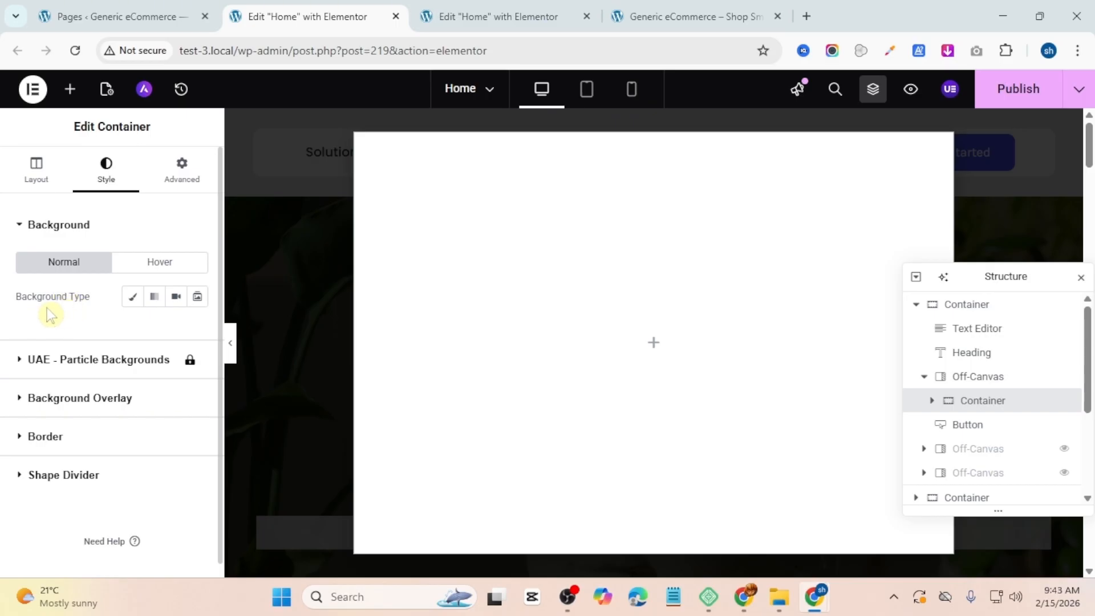
{"action": "left_click", "coordinate": [132, 296]}
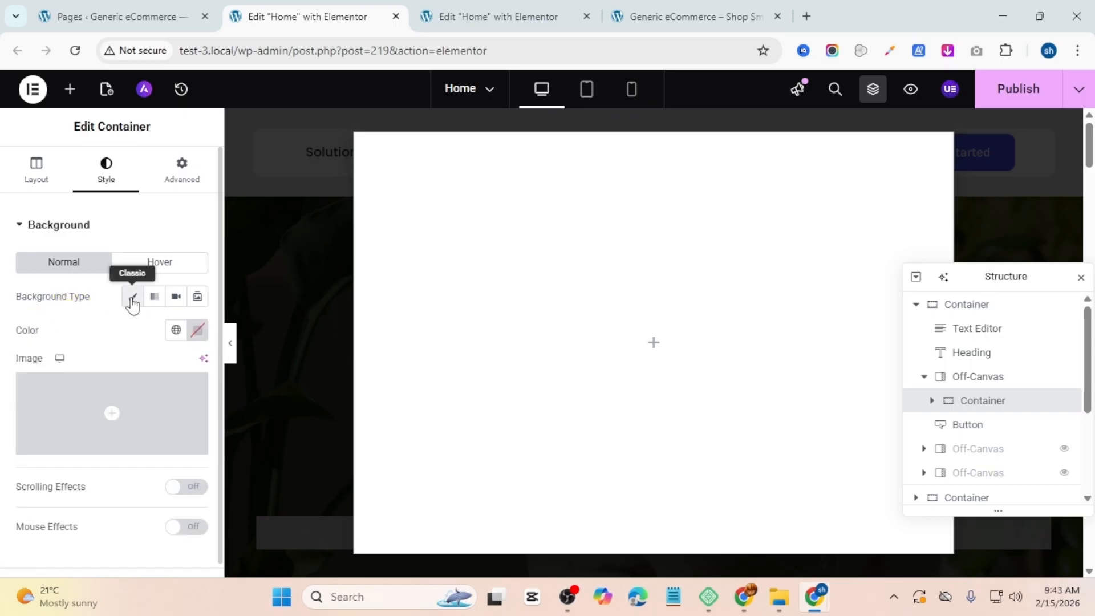
{"action": "left_click", "coordinate": [101, 399]}
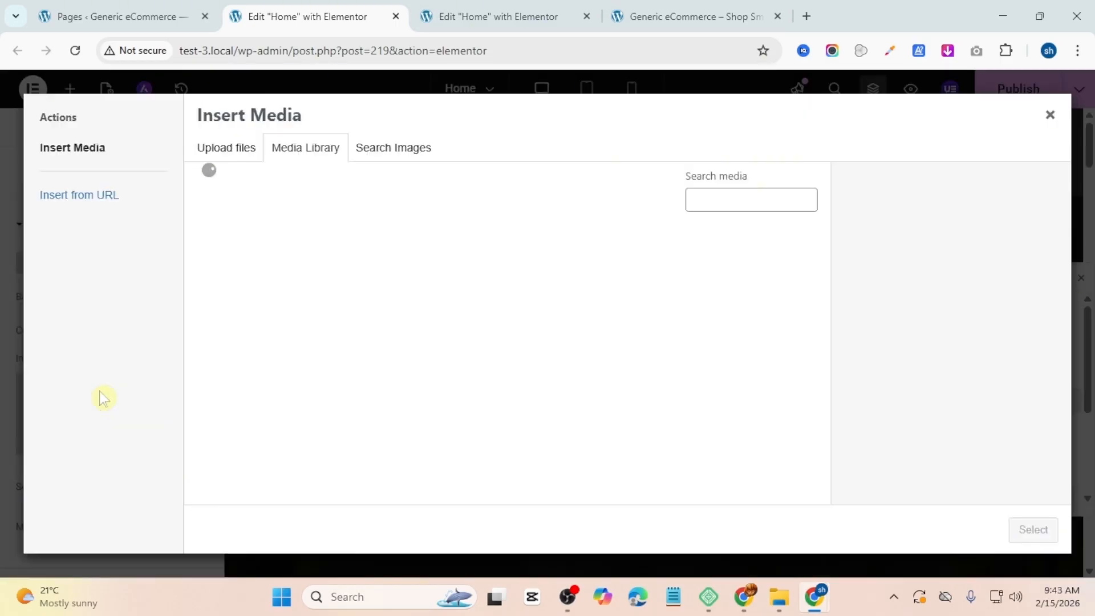
{"action": "left_click", "coordinate": [381, 292]}
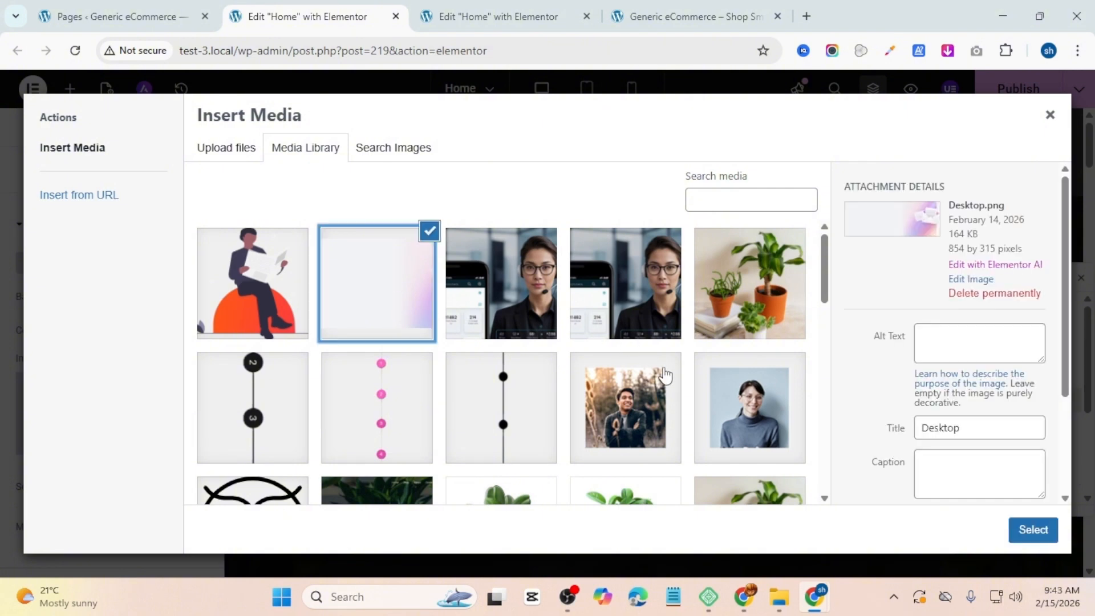
{"action": "left_click", "coordinate": [1018, 521]}
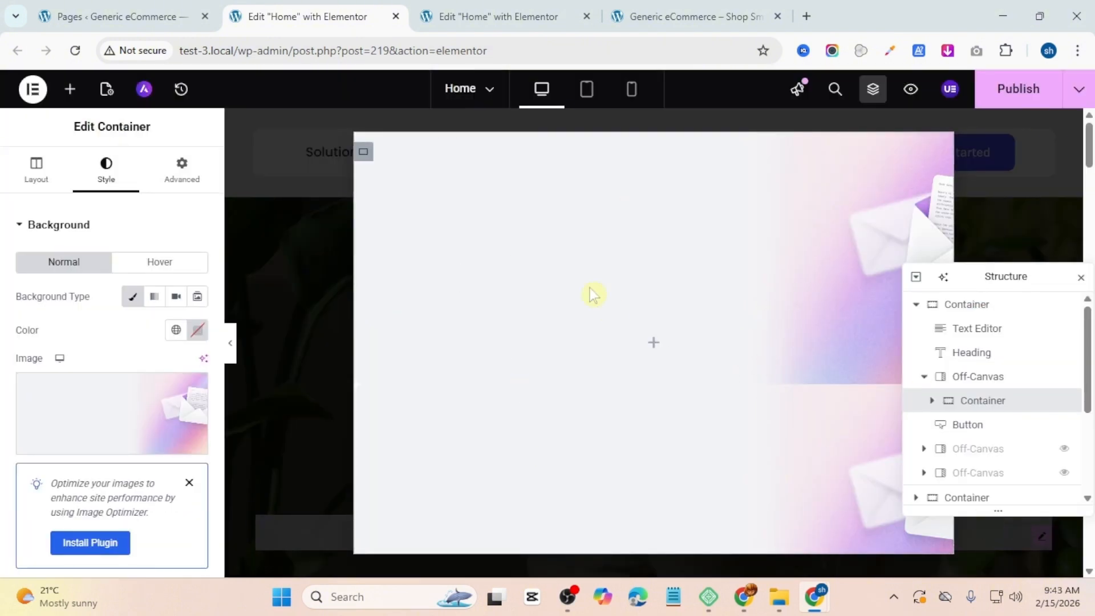
Step: Set the container's background image to Top Center position, No-repeat, and Cover display size
{"action": "scroll", "coordinate": [148, 320], "scroll_direction": "down", "scroll_amount": 4}
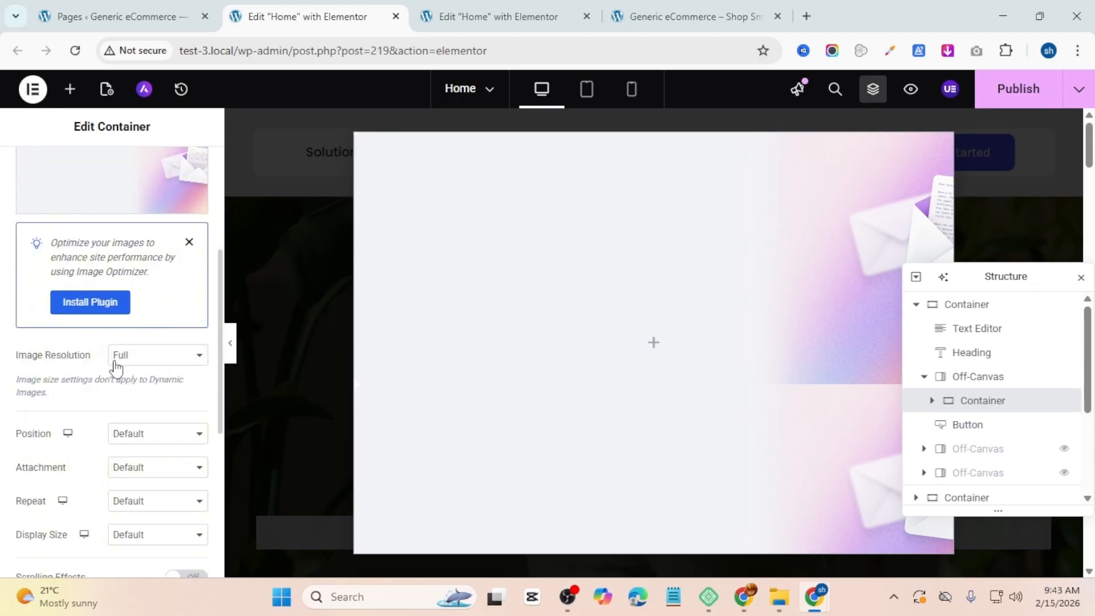
{"action": "left_click", "coordinate": [137, 443]}
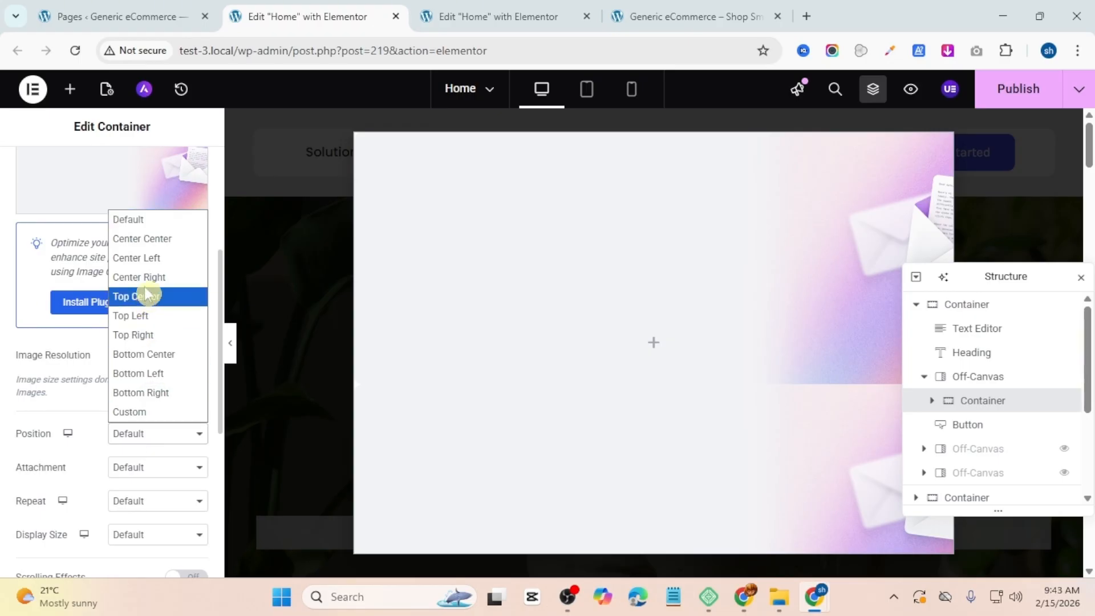
{"action": "left_click", "coordinate": [168, 295]}
{"action": "scroll", "coordinate": [154, 365], "scroll_direction": "down", "scroll_amount": 1}
{"action": "left_click", "coordinate": [139, 421]}
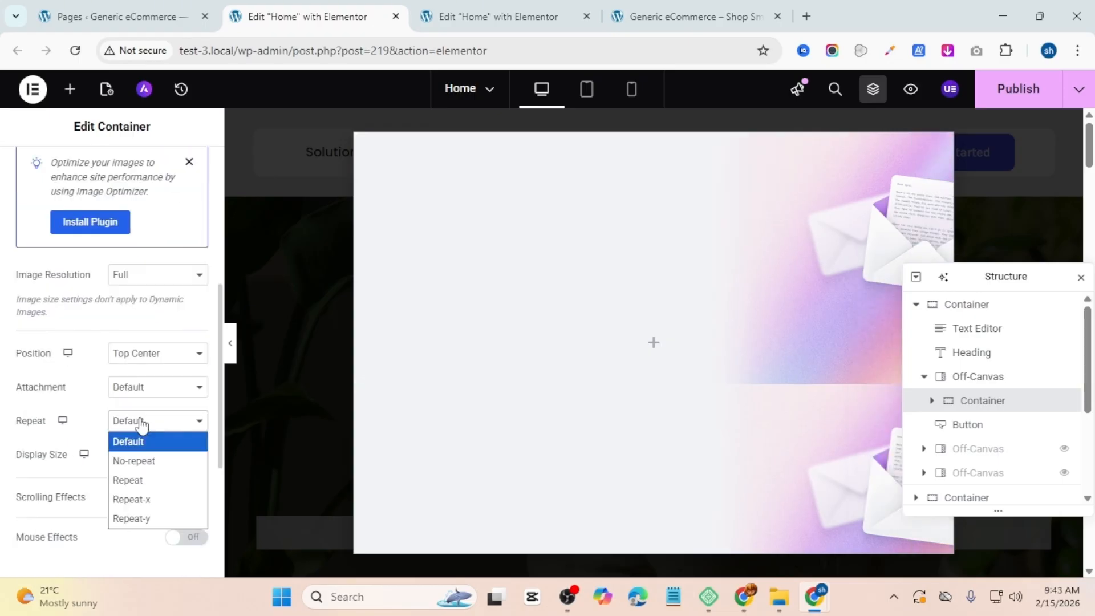
{"action": "left_click", "coordinate": [157, 462]}
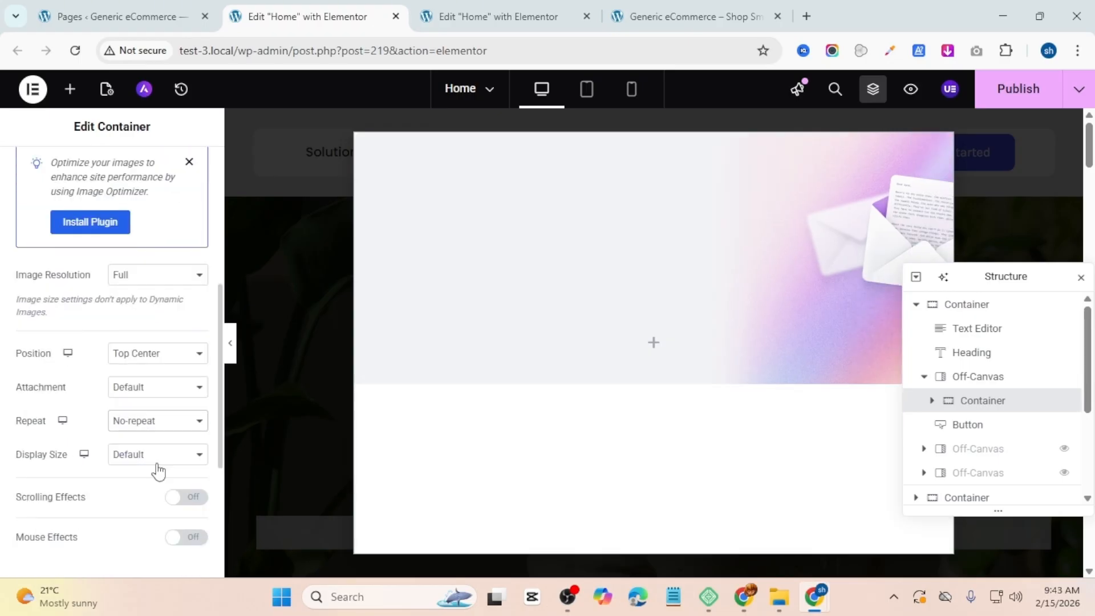
{"action": "left_click", "coordinate": [163, 457]}
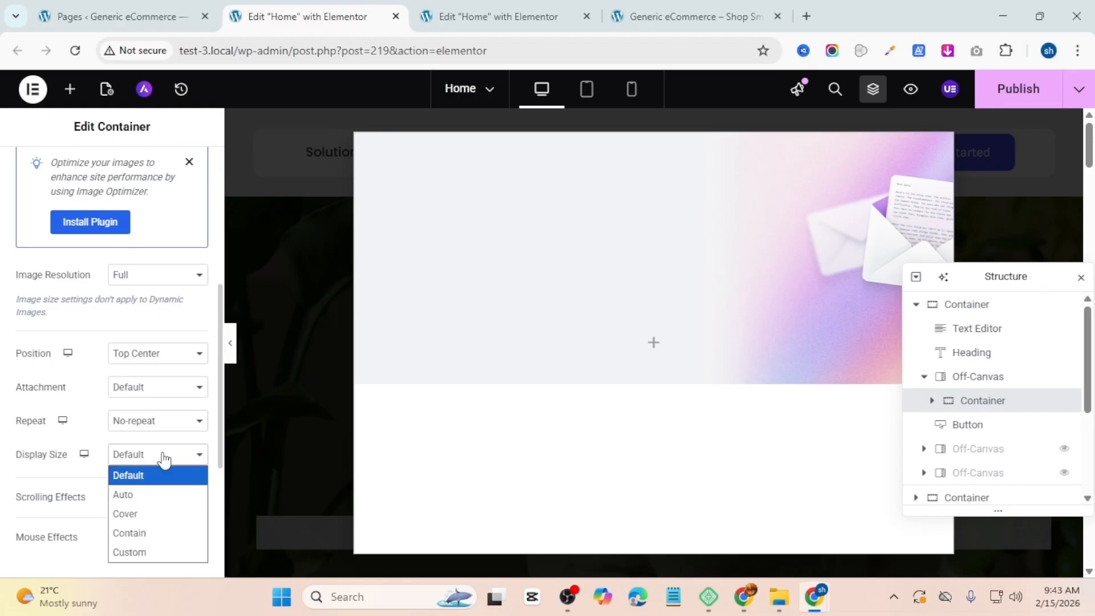
{"action": "left_click", "coordinate": [159, 513]}
{"action": "scroll", "coordinate": [52, 356], "scroll_direction": "down", "scroll_amount": 2}
{"action": "scroll", "coordinate": [53, 357], "scroll_direction": "up", "scroll_amount": 2}
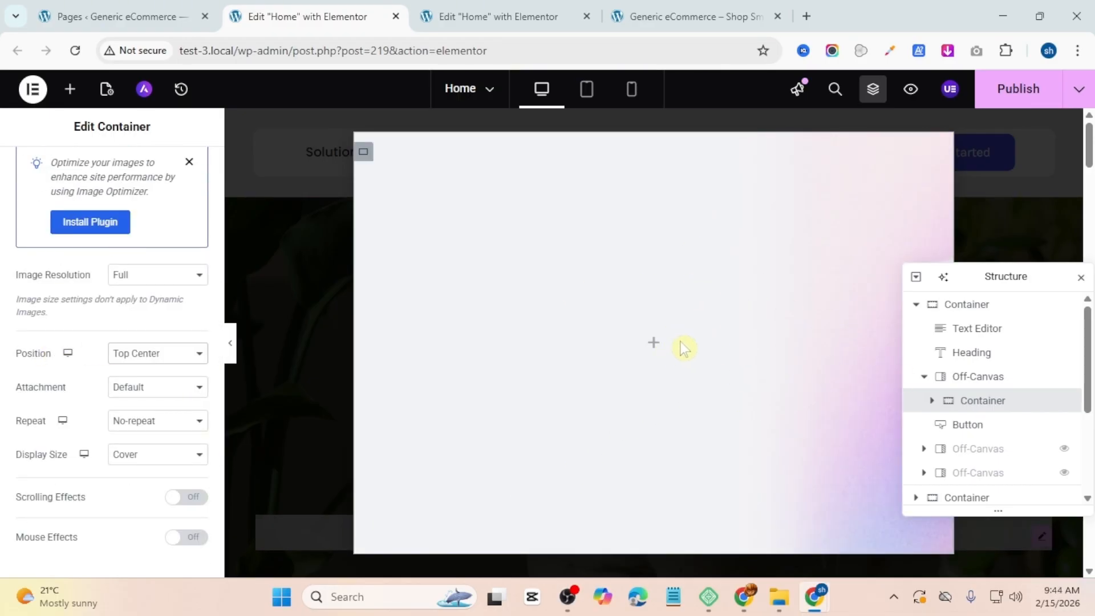
Step: Add a nested container inside the off-canvas's inner container
{"action": "left_click", "coordinate": [654, 344]}
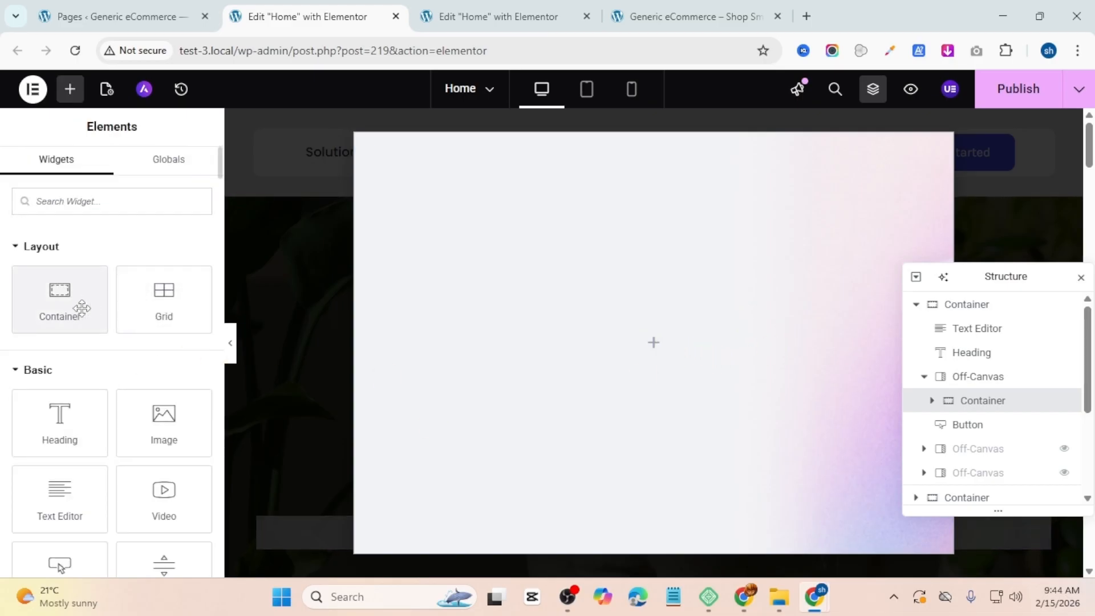
{"action": "left_click_drag", "start_coordinate": [82, 308], "coordinate": [618, 344]}
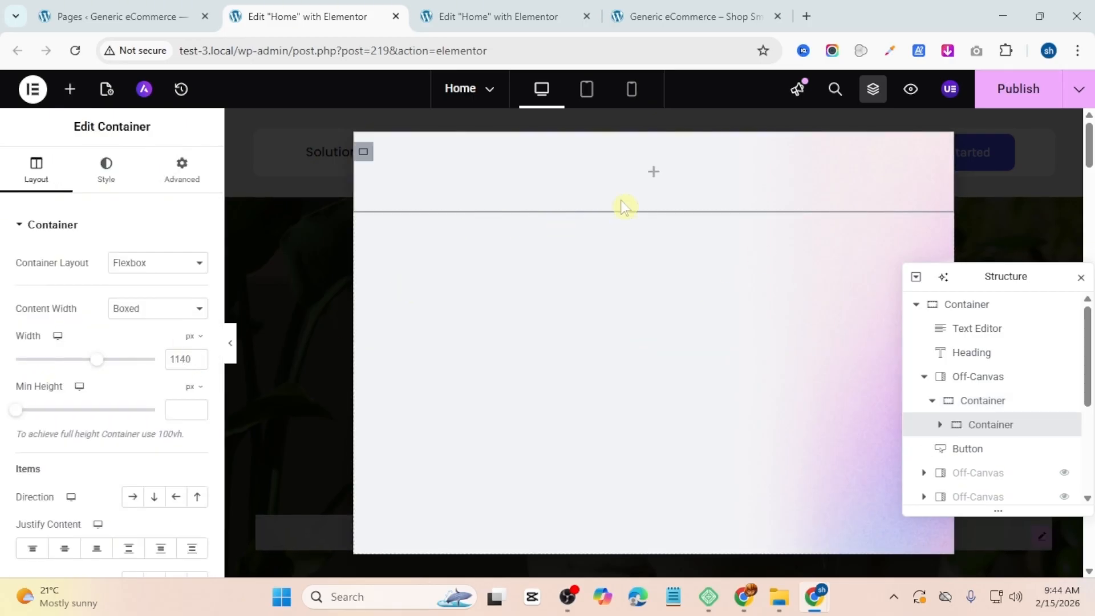
{"action": "scroll", "coordinate": [176, 439], "scroll_direction": "down", "scroll_amount": 4}
Step: Add a heading to the nested container and set its title to "Join my newsletter"
{"action": "left_click", "coordinate": [653, 171]}
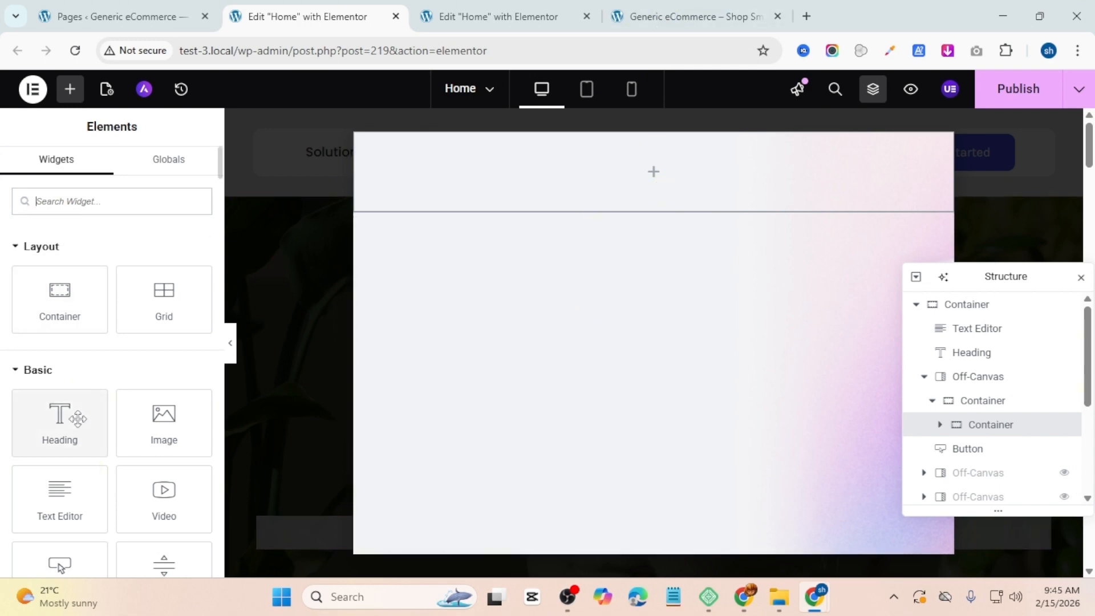
{"action": "left_click_drag", "start_coordinate": [60, 419], "coordinate": [705, 190]}
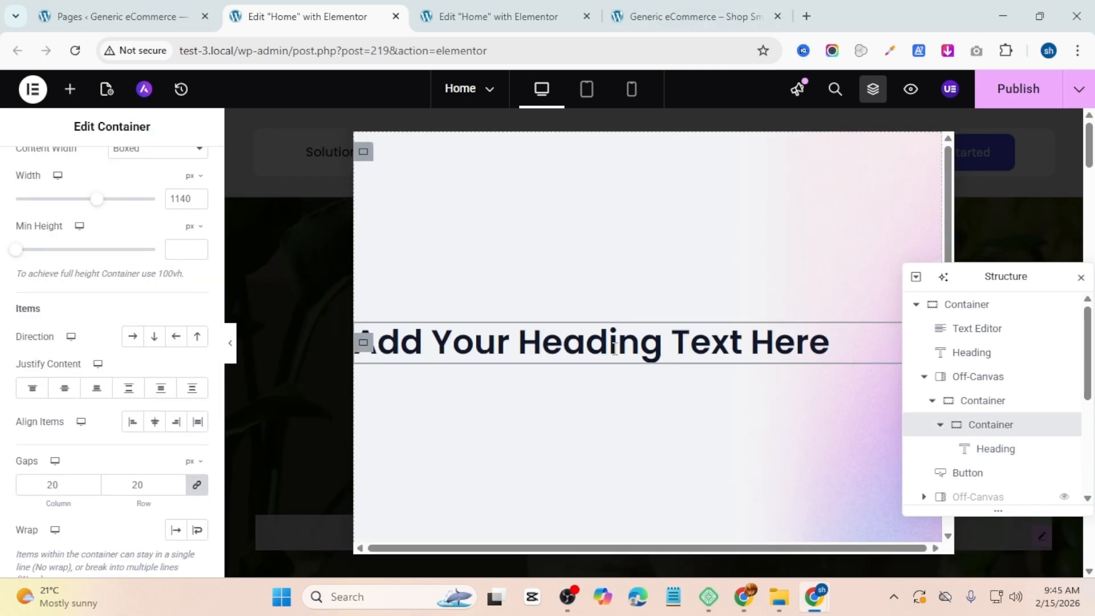
{"action": "left_click", "coordinate": [622, 353]}
{"action": "left_click_drag", "start_coordinate": [110, 297], "coordinate": [3, 291]}
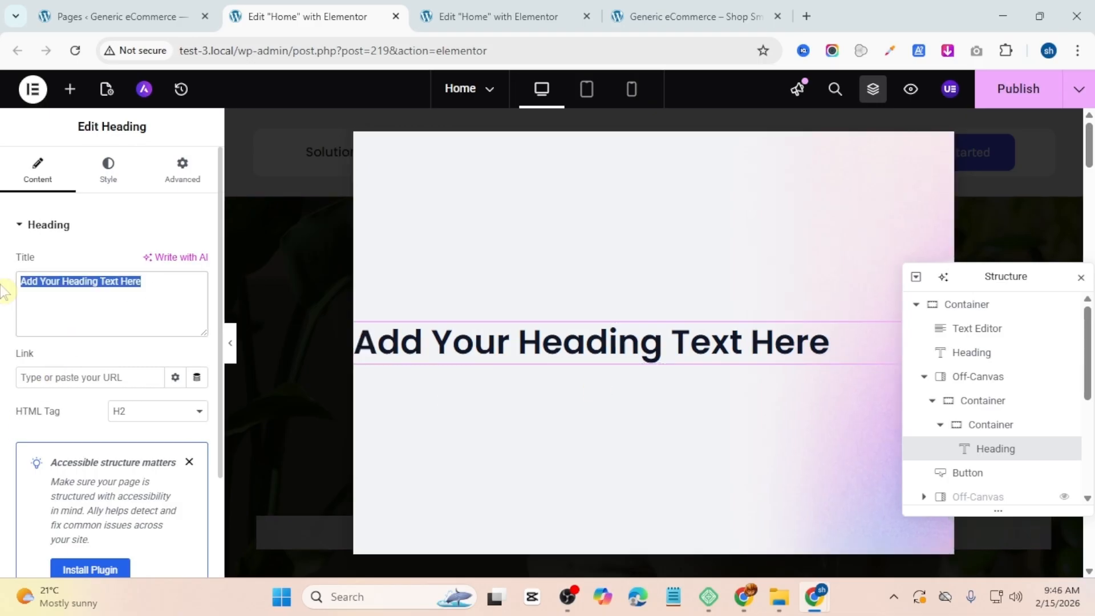
{"action": "type", "text": "Join my newsletter"}
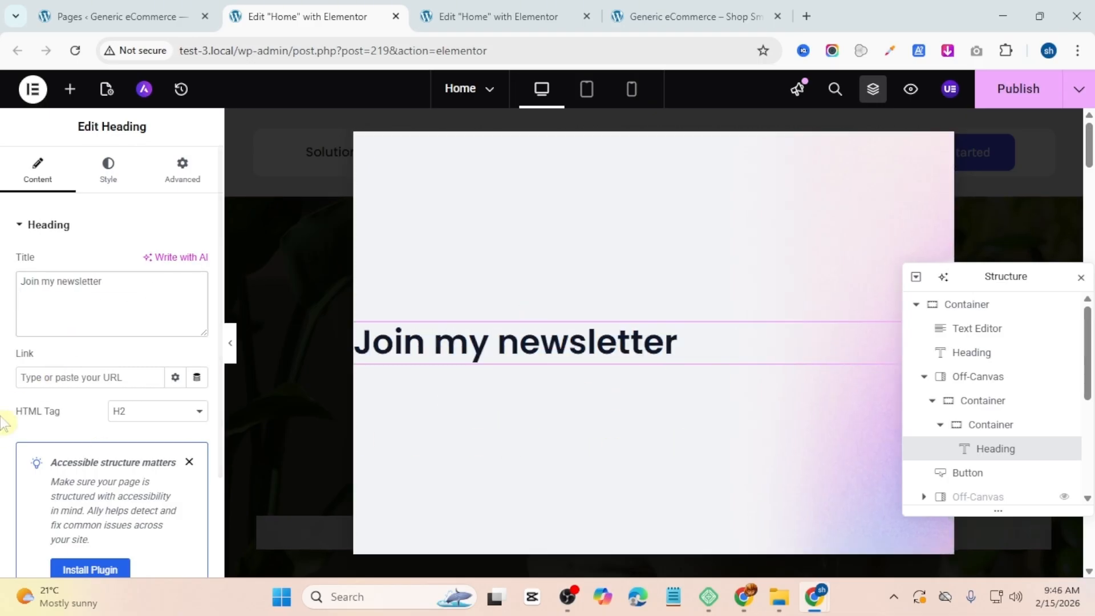
{"action": "scroll", "coordinate": [17, 404], "scroll_direction": "down", "scroll_amount": 2}
{"action": "scroll", "coordinate": [61, 367], "scroll_direction": "up", "scroll_amount": 2}
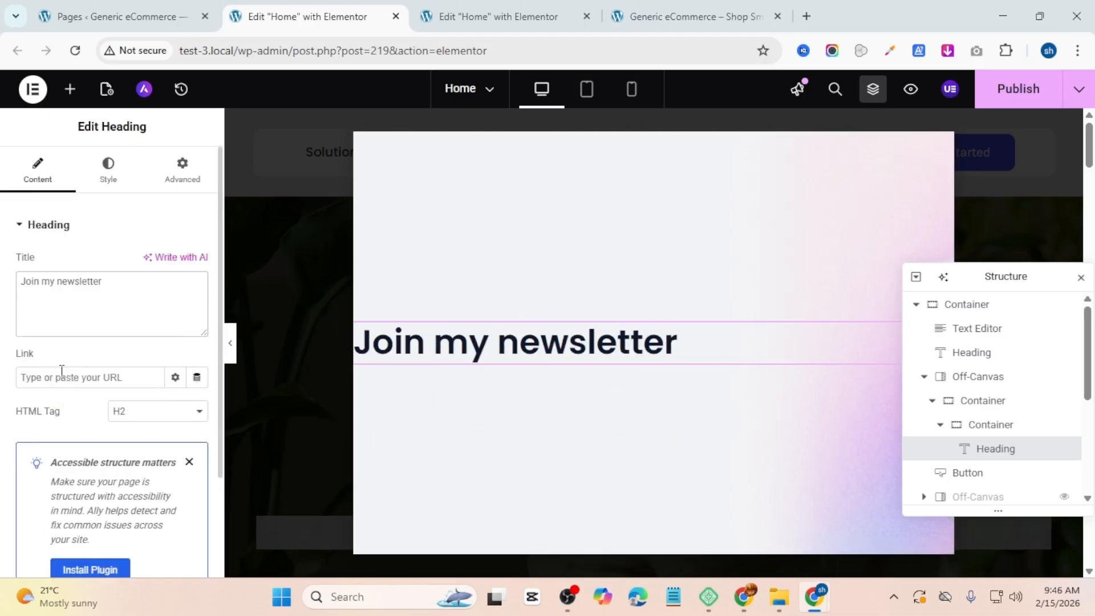
Step: Set the newsletter heading's font family to Poppins
{"action": "left_click", "coordinate": [108, 171]}
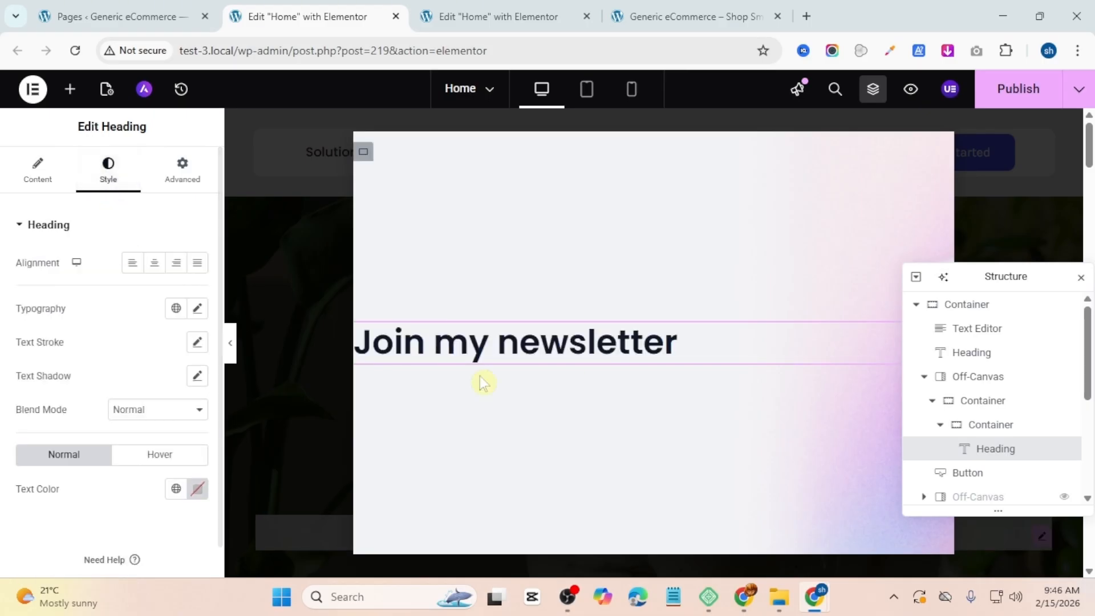
{"action": "left_click", "coordinate": [471, 350]}
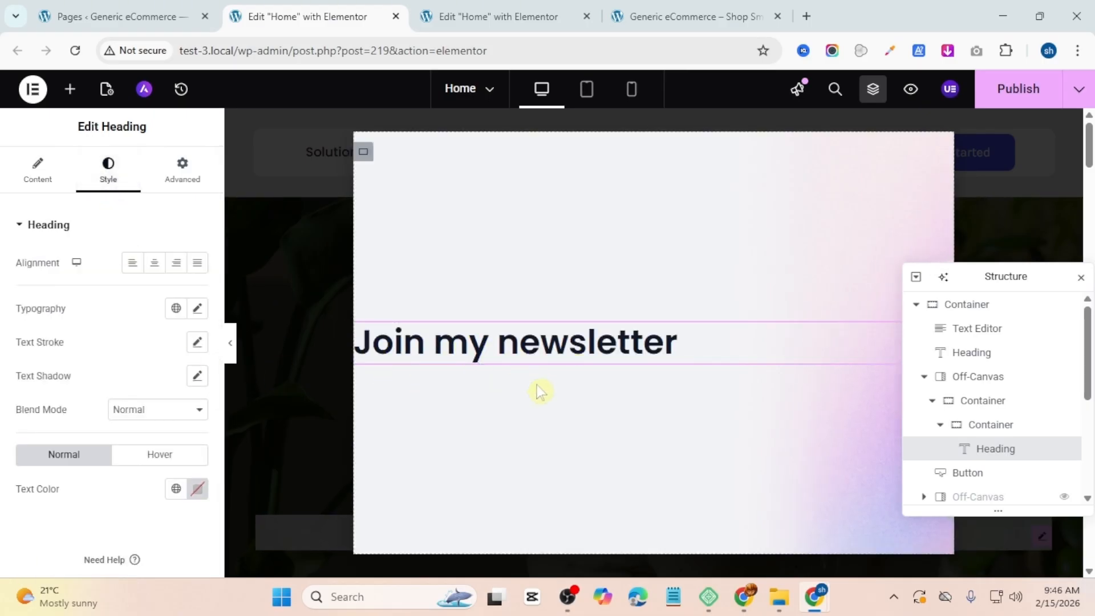
{"action": "left_click", "coordinate": [197, 309]}
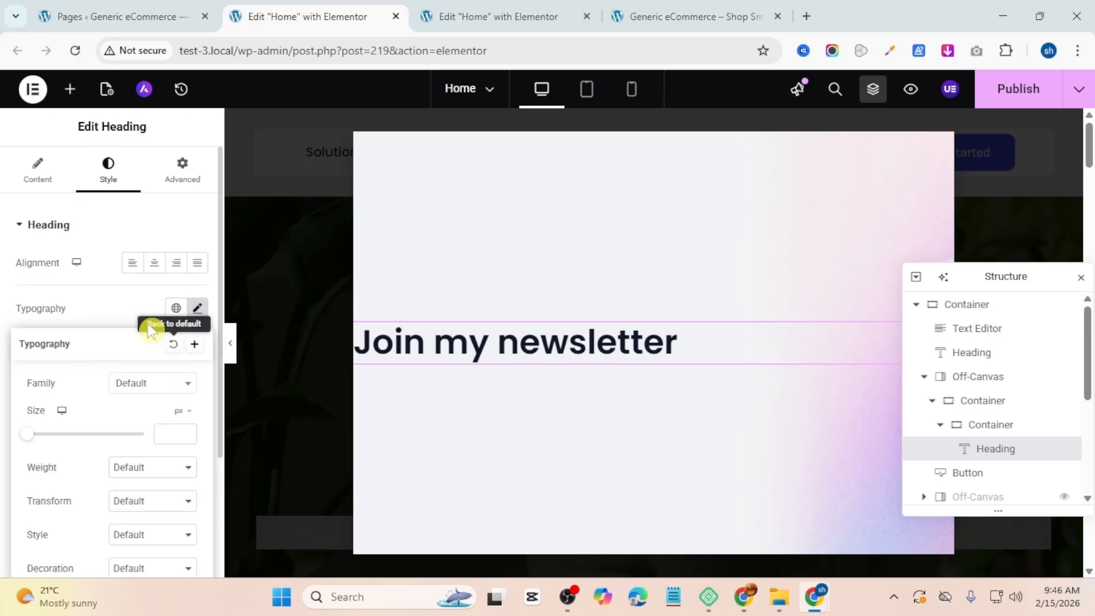
{"action": "left_click", "coordinate": [181, 390]}
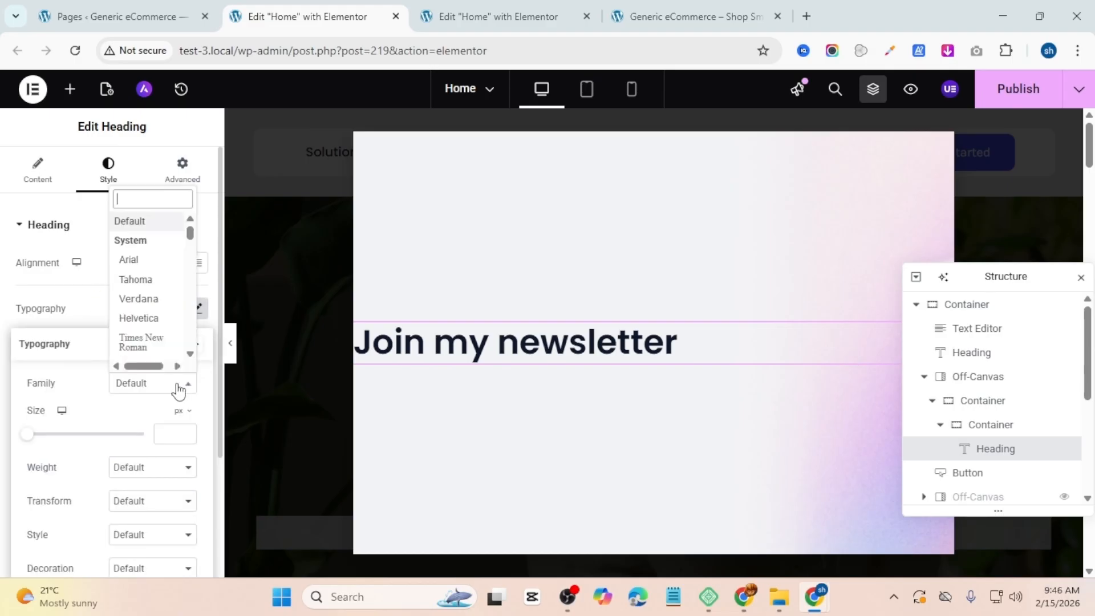
{"action": "type", "text": "po"}
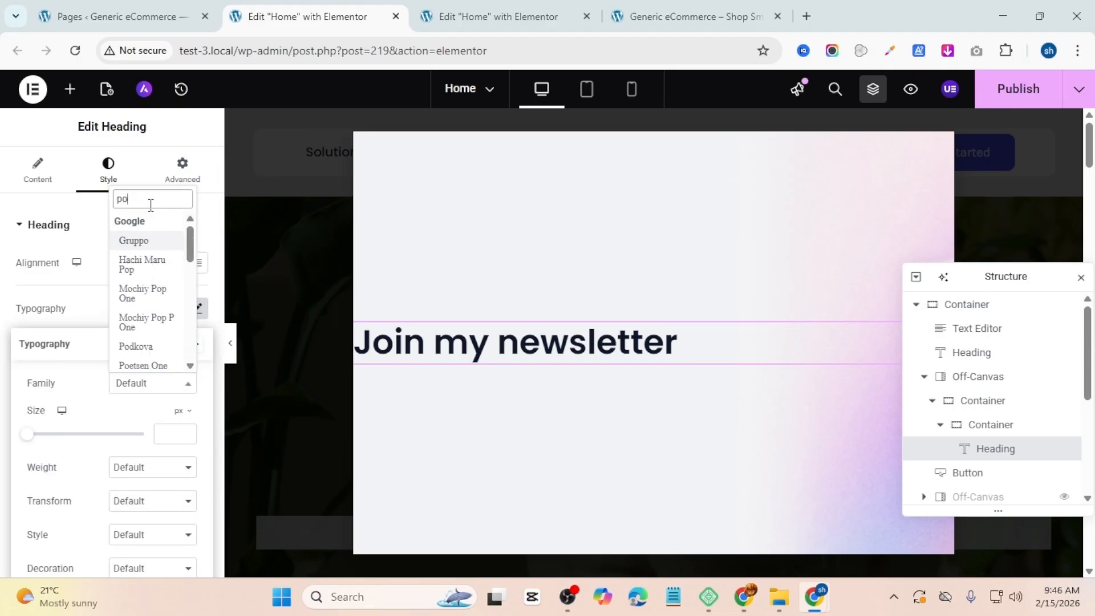
{"action": "type", "text": "p"}
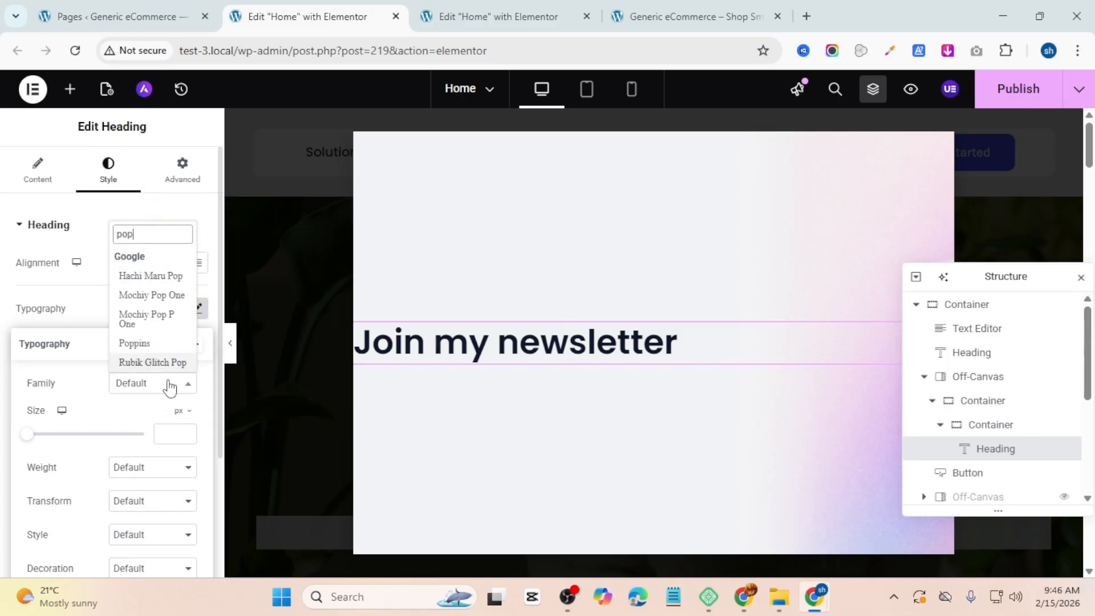
{"action": "left_click", "coordinate": [135, 343]}
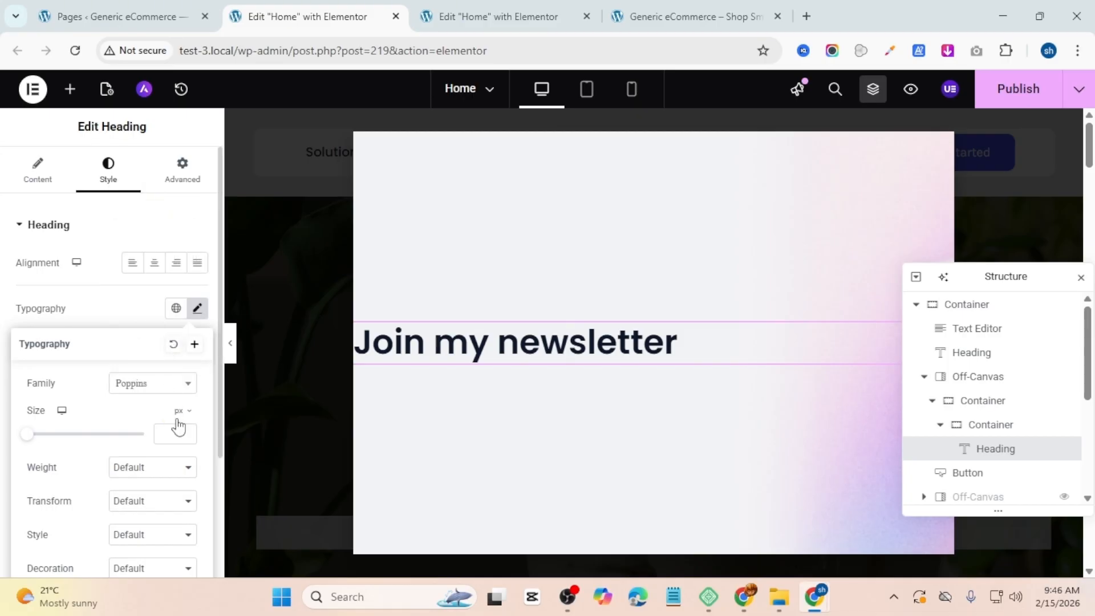
Step: Transform the newsletter heading to uppercase and set its font size to 30 px
{"action": "left_click", "coordinate": [163, 470]}
{"action": "left_click", "coordinate": [163, 478]}
{"action": "left_click", "coordinate": [147, 513]}
{"action": "left_click", "coordinate": [153, 422]}
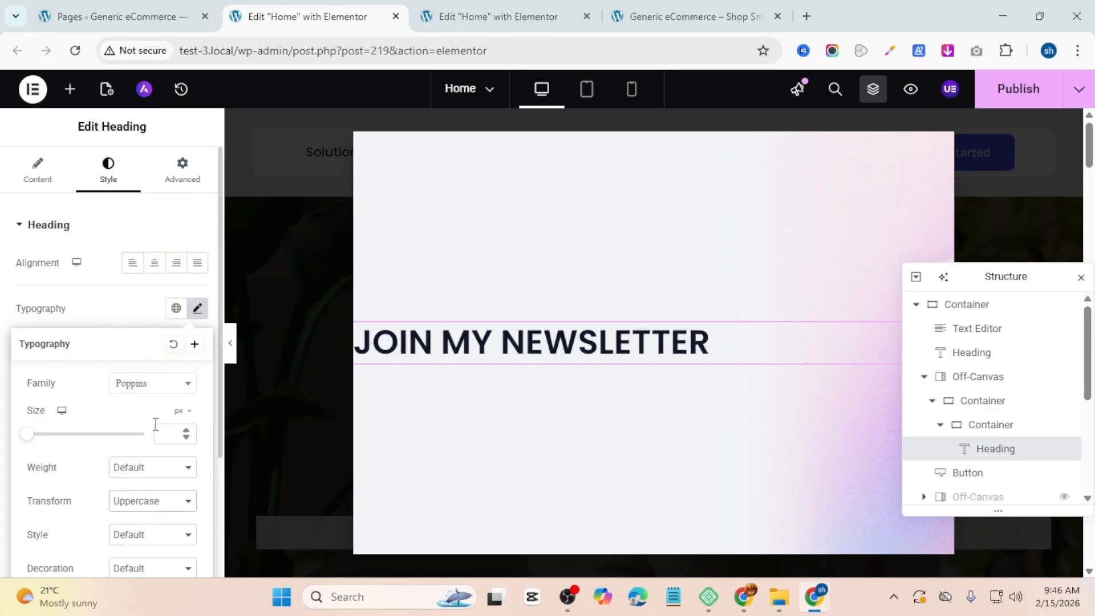
{"action": "left_click", "coordinate": [187, 431]}
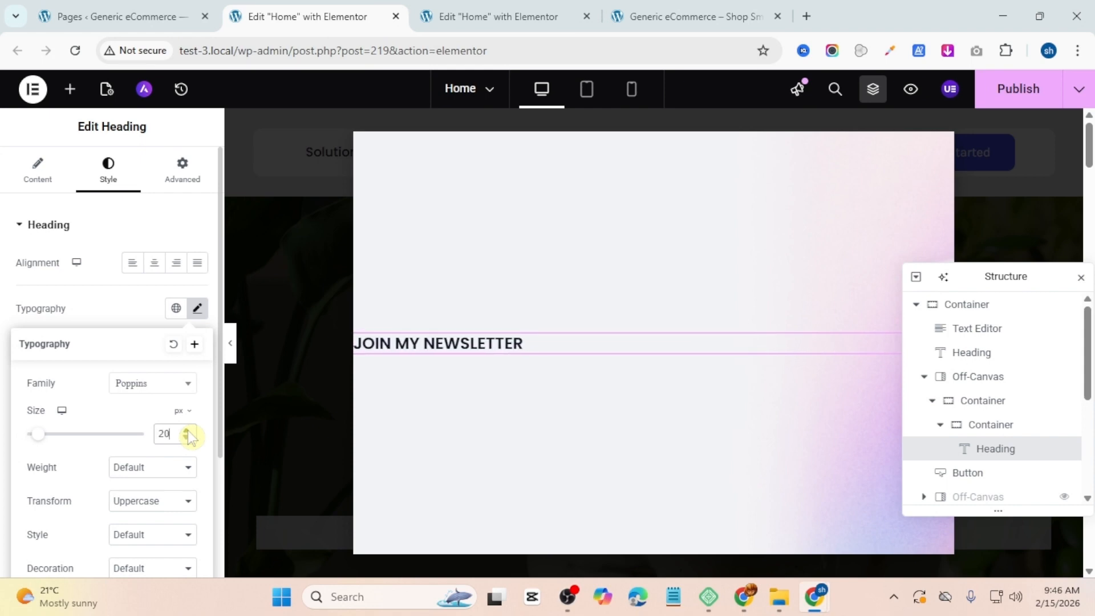
{"action": "left_click", "coordinate": [187, 431]}
{"action": "left_click", "coordinate": [187, 431]}
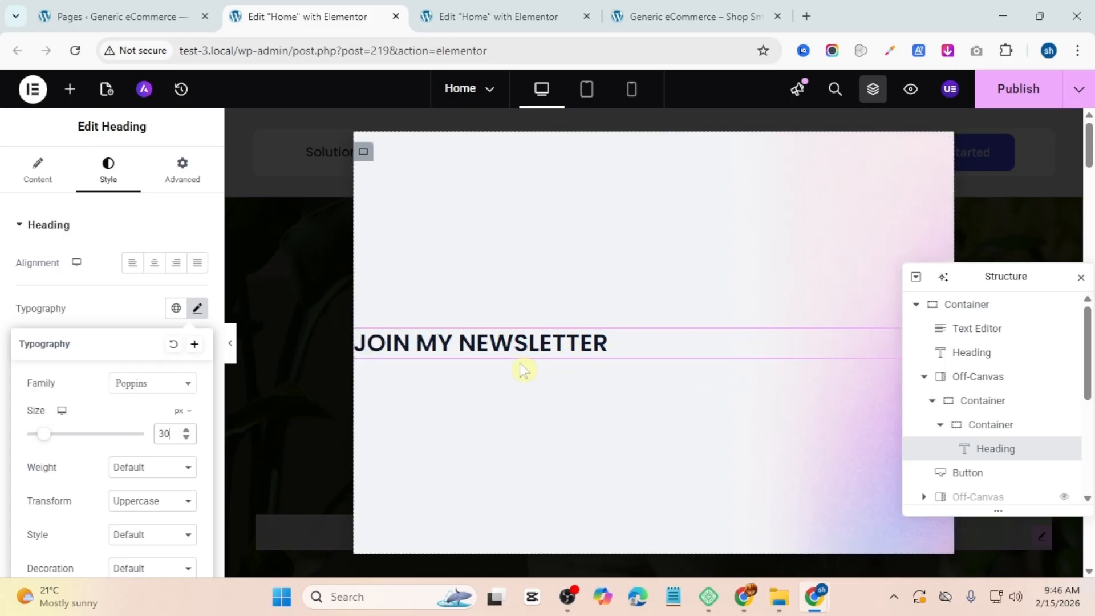
Step: Add a text editor below the heading reading "Receive fresh articles straight in your inbox, every Friday morning. I also share interesting finds from the internet!"
{"action": "left_click", "coordinate": [70, 88]}
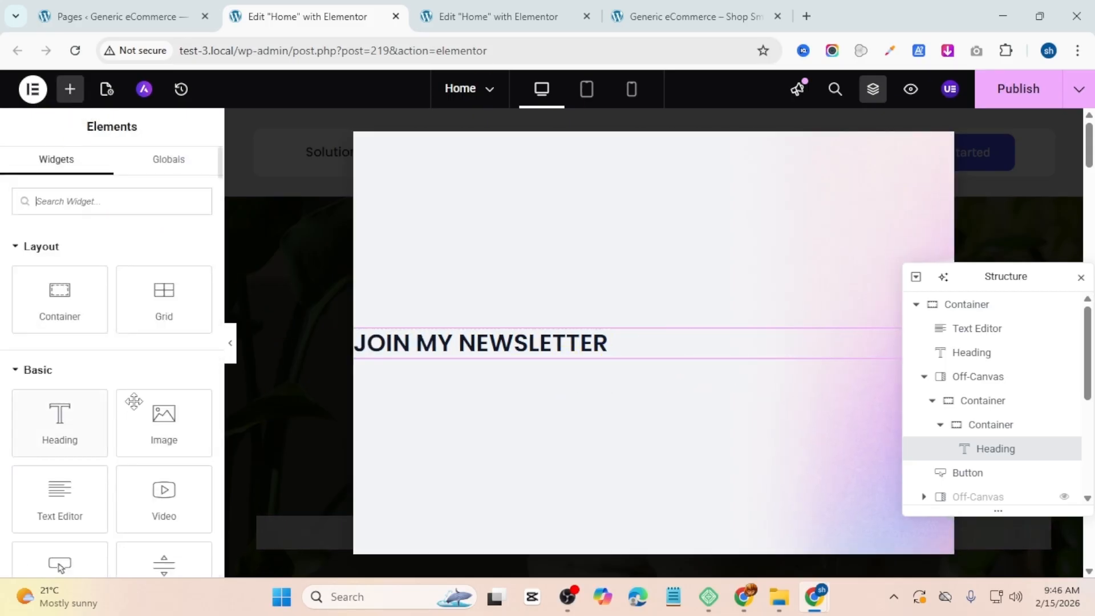
{"action": "left_click_drag", "start_coordinate": [71, 516], "coordinate": [586, 351]}
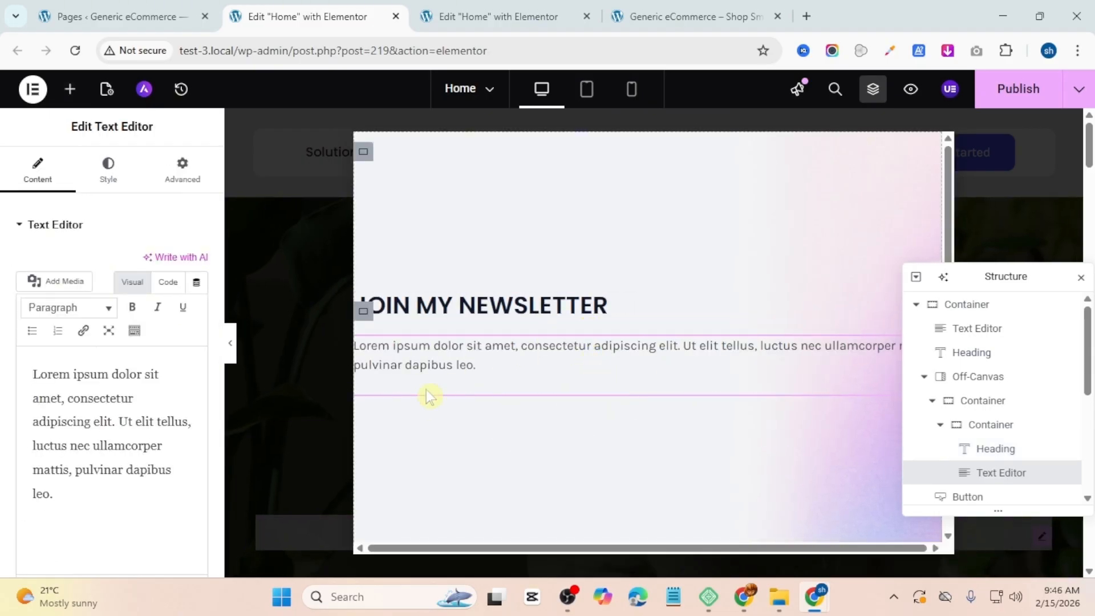
{"action": "left_click", "coordinate": [98, 496]}
{"action": "key", "text": "ctrl+a"}
{"action": "type", "text": "Receive fresh articles straight in your inbox, every Friday morning. I also share interesting finds from the internet!"}
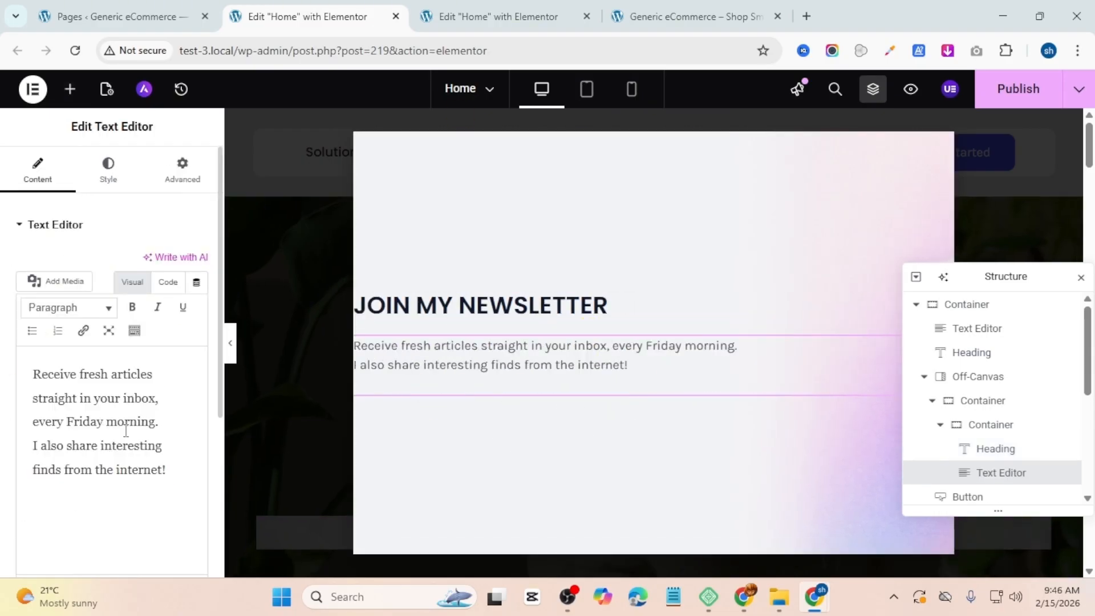
Step: Set the font family of the newsletter description text to Nunito
{"action": "left_click", "coordinate": [106, 176]}
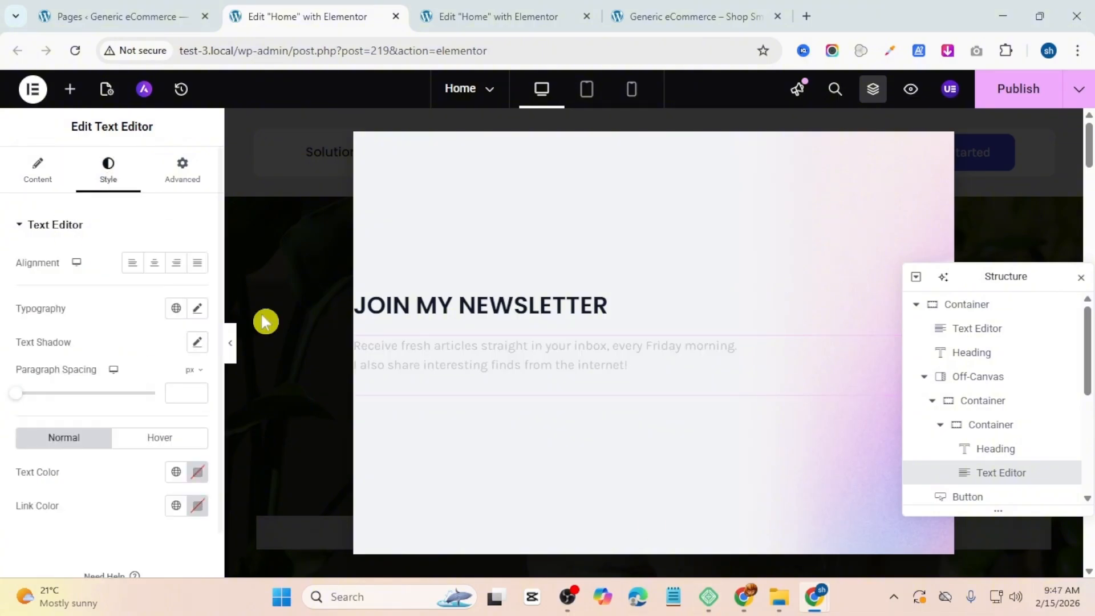
{"action": "left_click", "coordinate": [197, 309]}
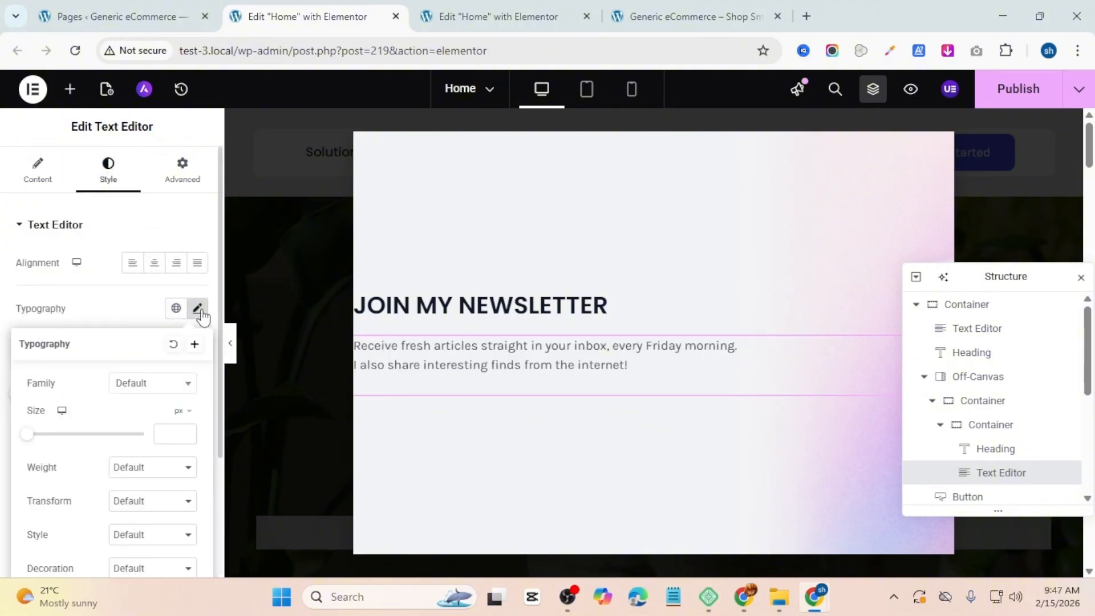
{"action": "left_click", "coordinate": [151, 393]}
{"action": "type", "text": "nuni"}
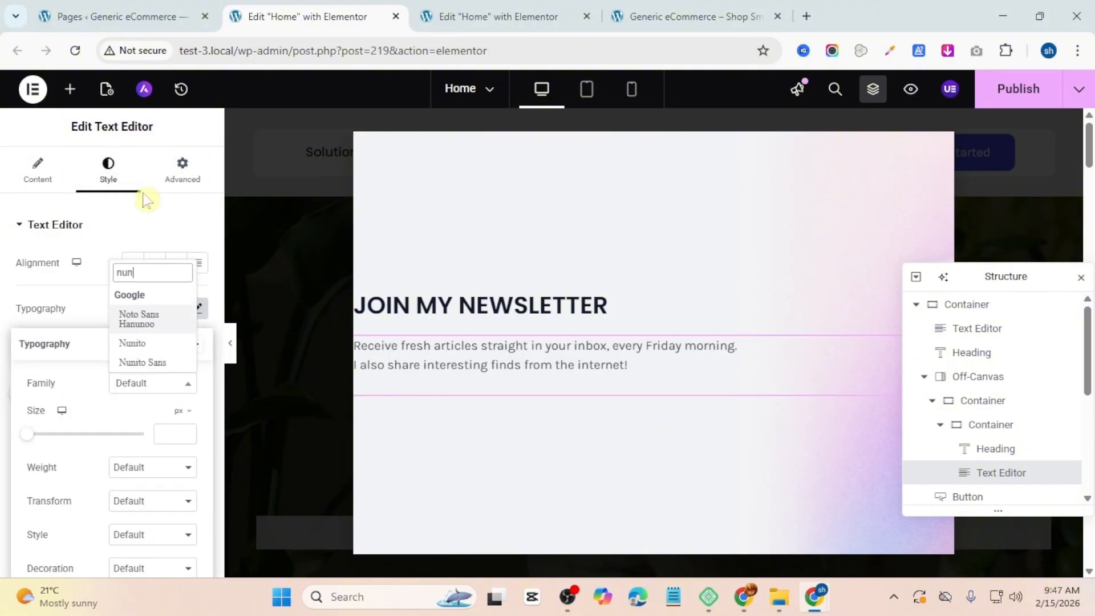
{"action": "left_click", "coordinate": [138, 343]}
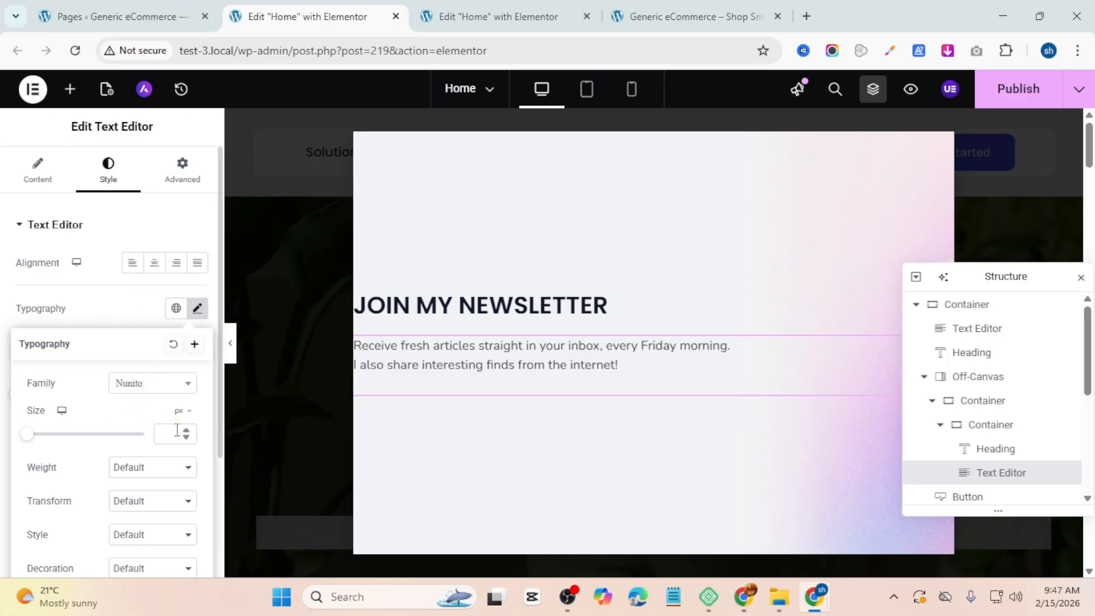
Step: Set the font size of the newsletter description text to 15 px
{"action": "type", "text": "12"}
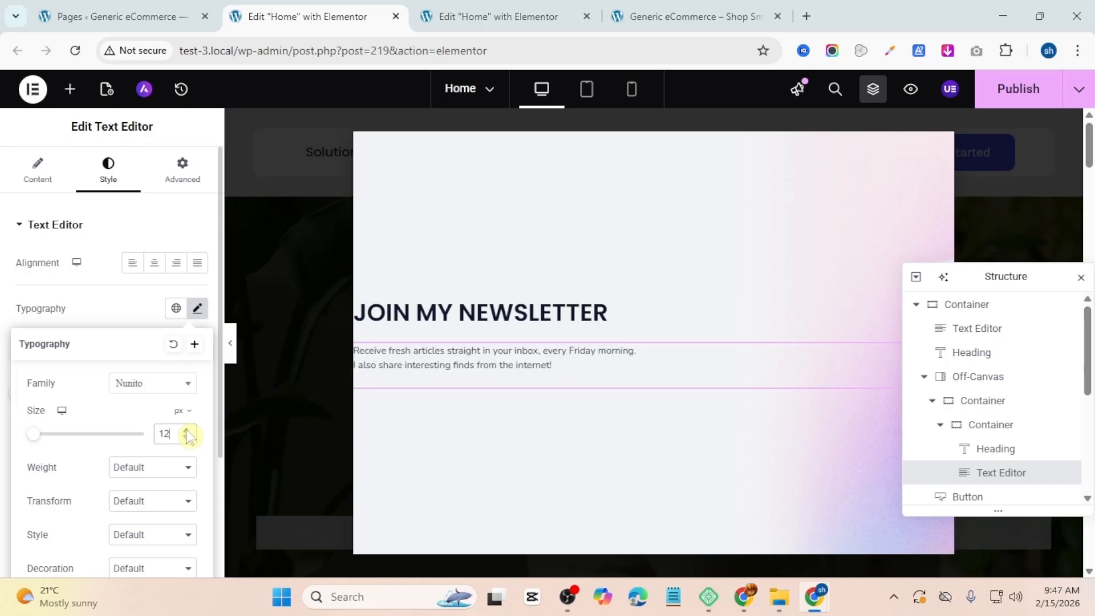
{"action": "left_click", "coordinate": [186, 430]}
{"action": "left_click", "coordinate": [186, 429]}
{"action": "left_click", "coordinate": [186, 430]}
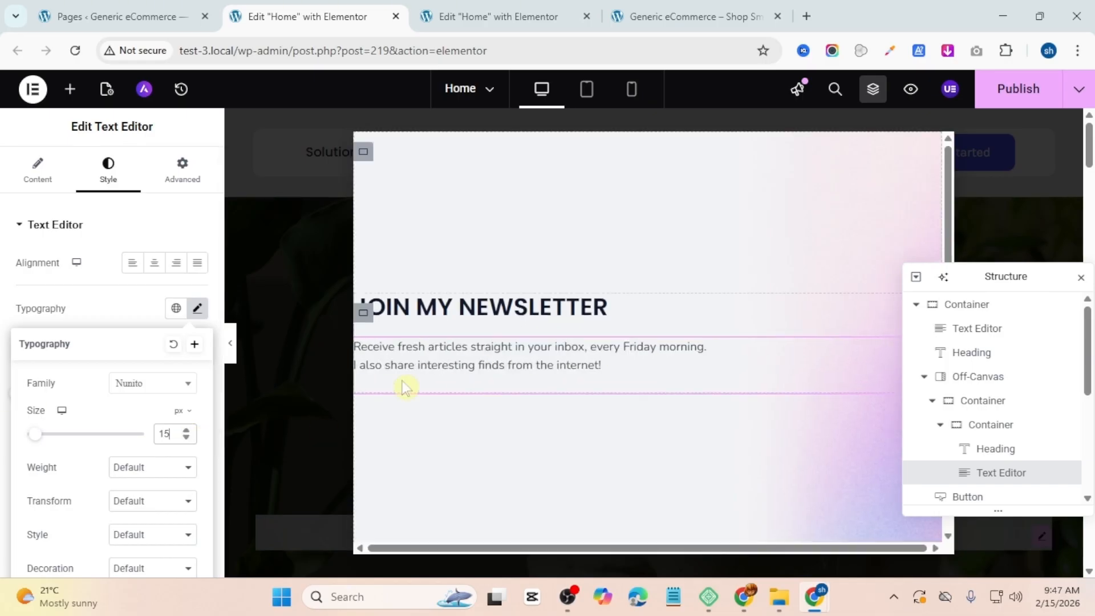
{"action": "left_click", "coordinate": [403, 345]}
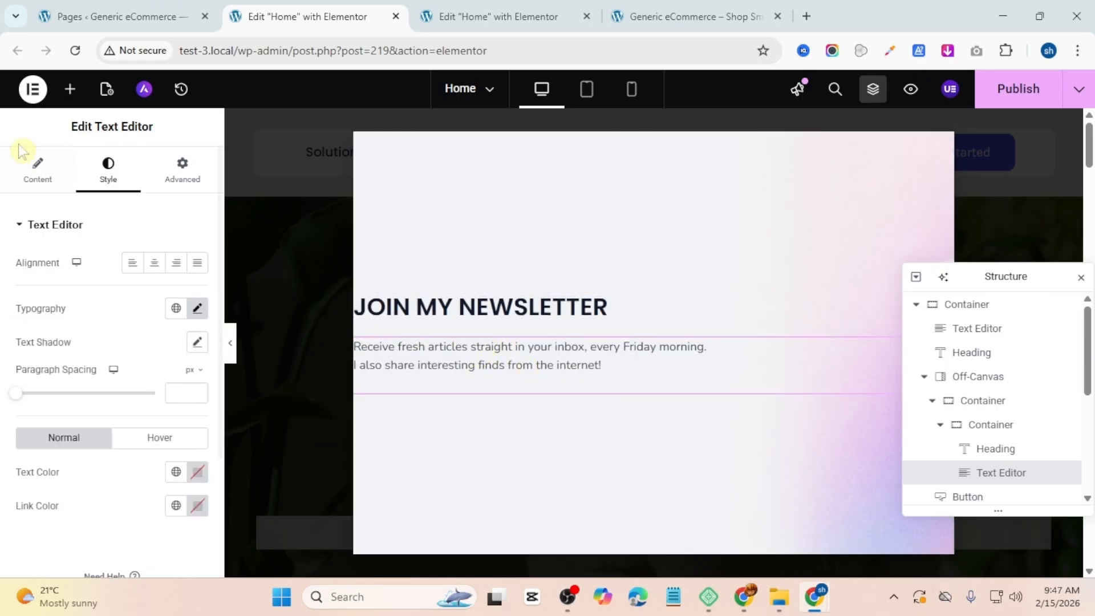
Step: Add a Form widget below the description text in the popup's nested container
{"action": "left_click", "coordinate": [69, 89]}
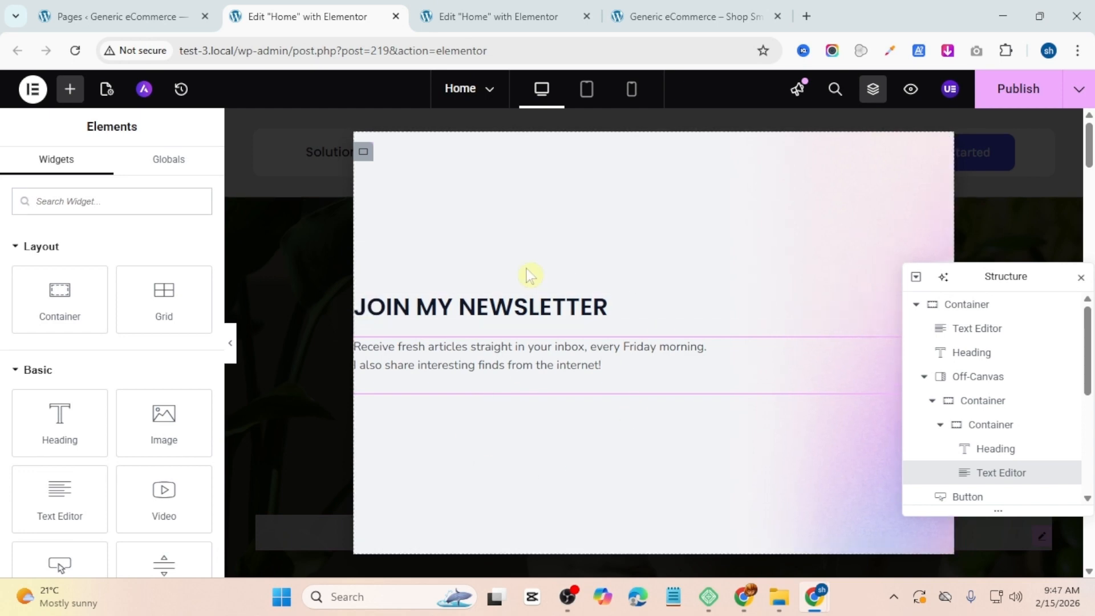
{"action": "type", "text": "f"}
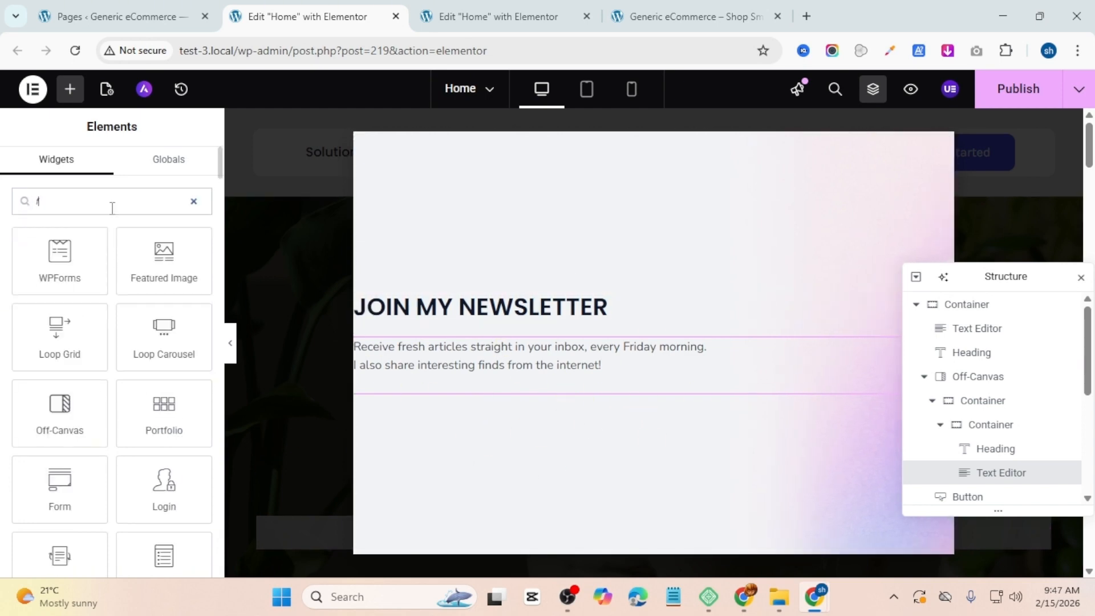
{"action": "type", "text": "or"}
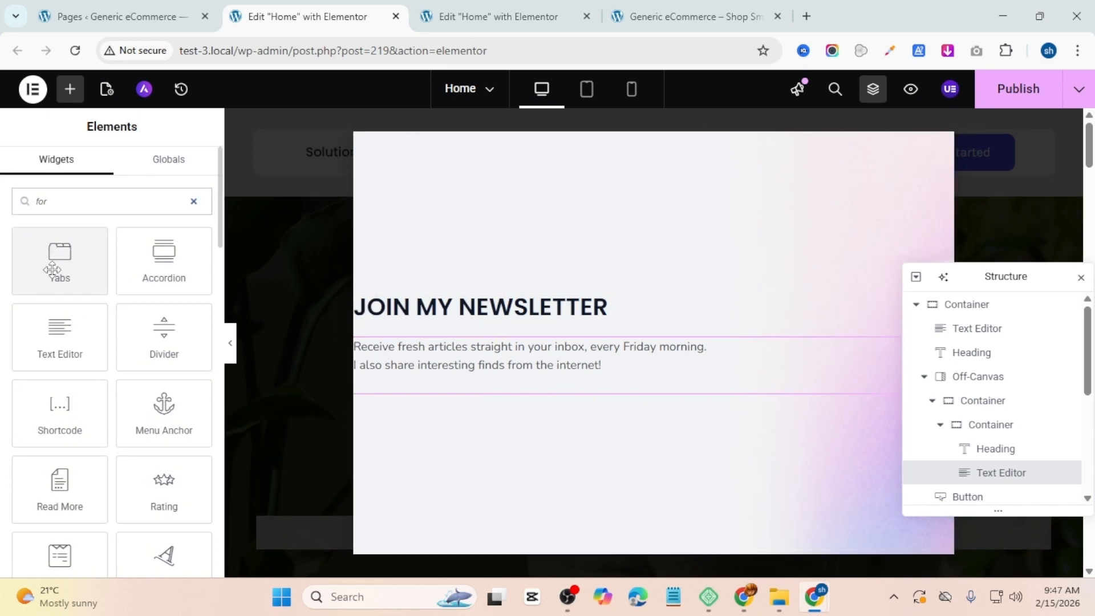
{"action": "type", "text": "m"}
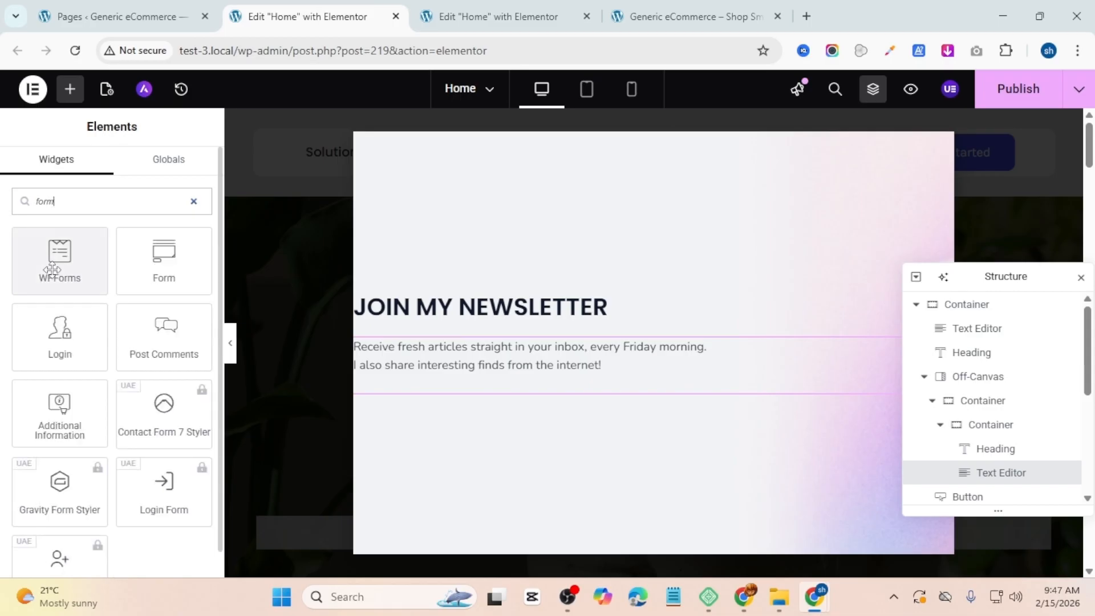
{"action": "left_click", "coordinate": [158, 270]}
{"action": "left_click_drag", "start_coordinate": [157, 270], "coordinate": [464, 371]}
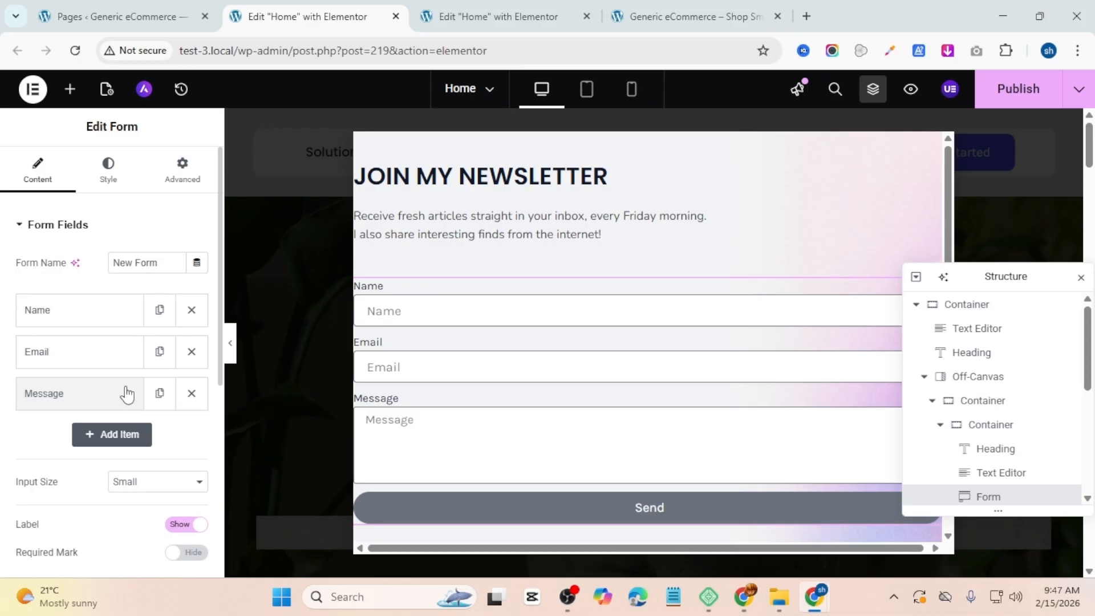
Step: Delete the form's Message and Name fields and clear the label of the Email field
{"action": "left_click", "coordinate": [191, 392]}
{"action": "left_click", "coordinate": [192, 309]}
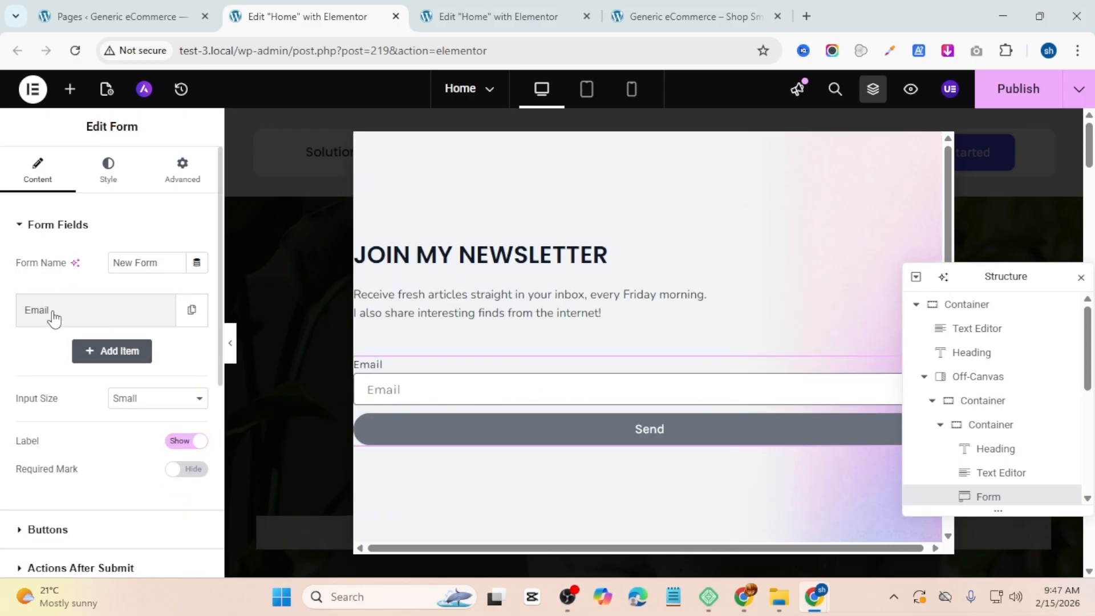
{"action": "left_click", "coordinate": [98, 317]}
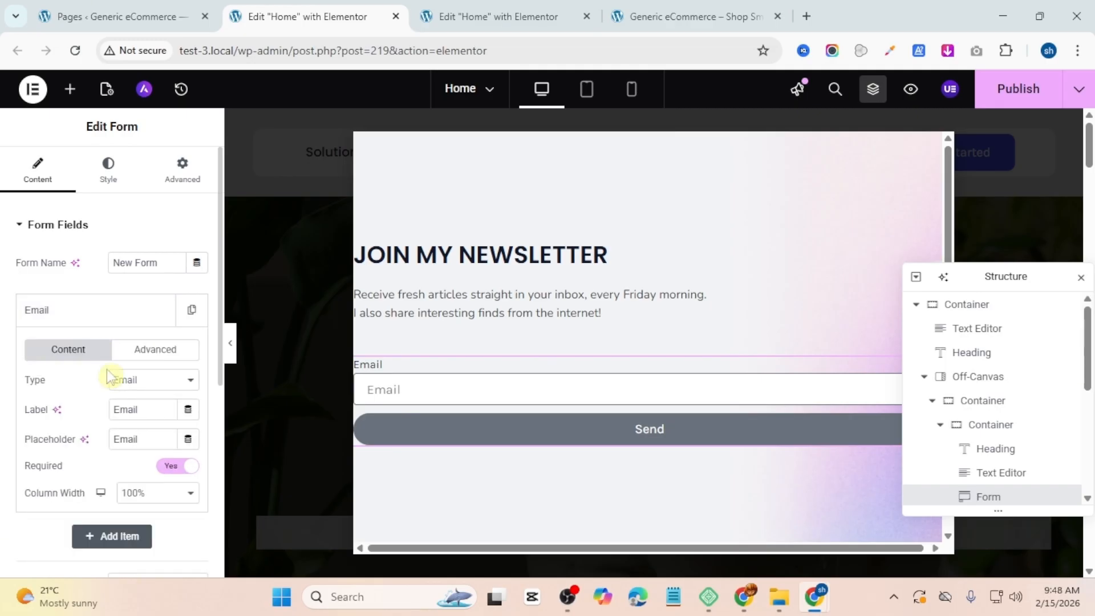
{"action": "left_click_drag", "start_coordinate": [143, 409], "coordinate": [51, 408]}
{"action": "key", "text": "BackSpace"}
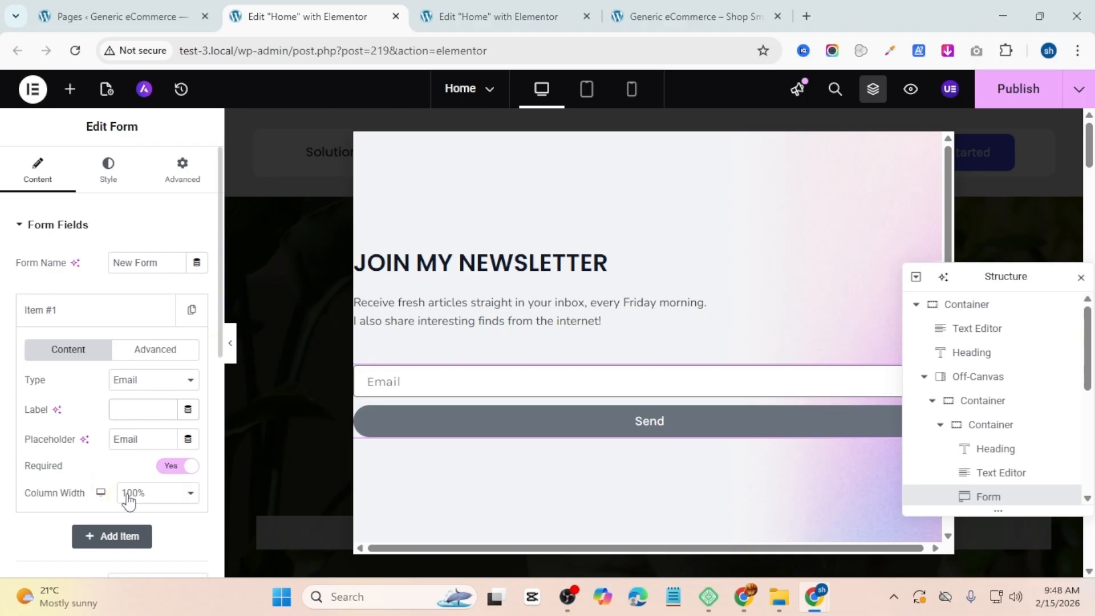
Step: Try column widths of 60% and 40% for the form's email field
{"action": "left_click", "coordinate": [158, 496]}
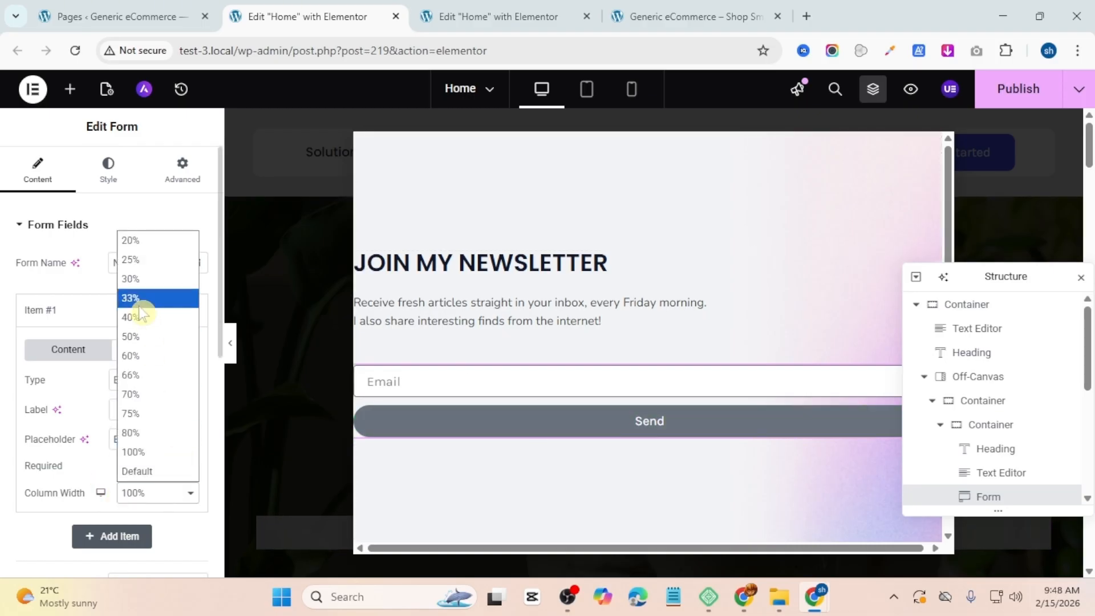
{"action": "left_click", "coordinate": [148, 356]}
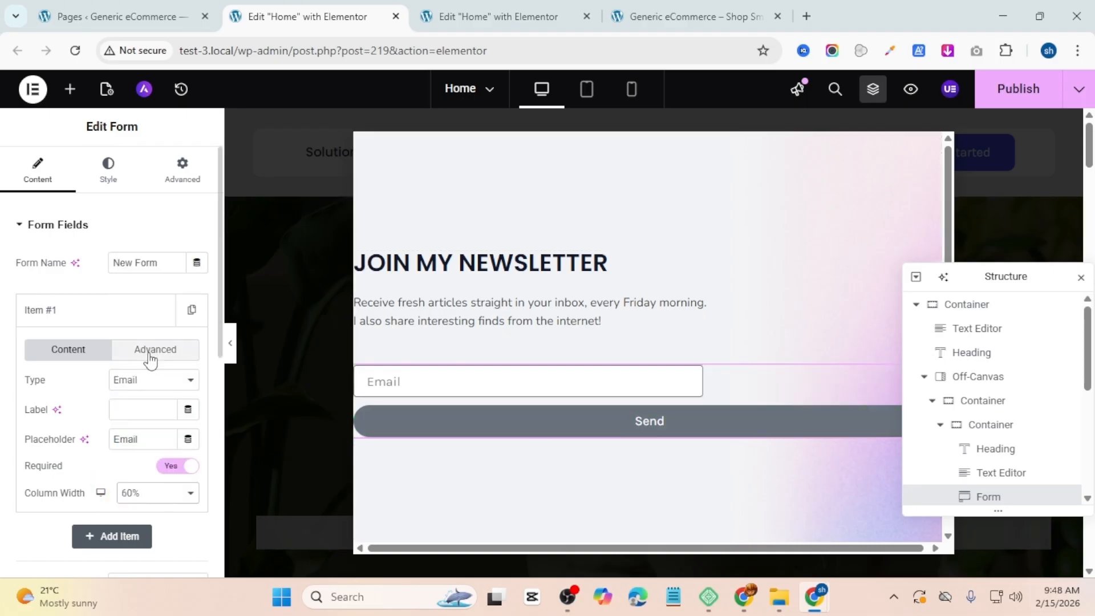
{"action": "left_click", "coordinate": [158, 493]}
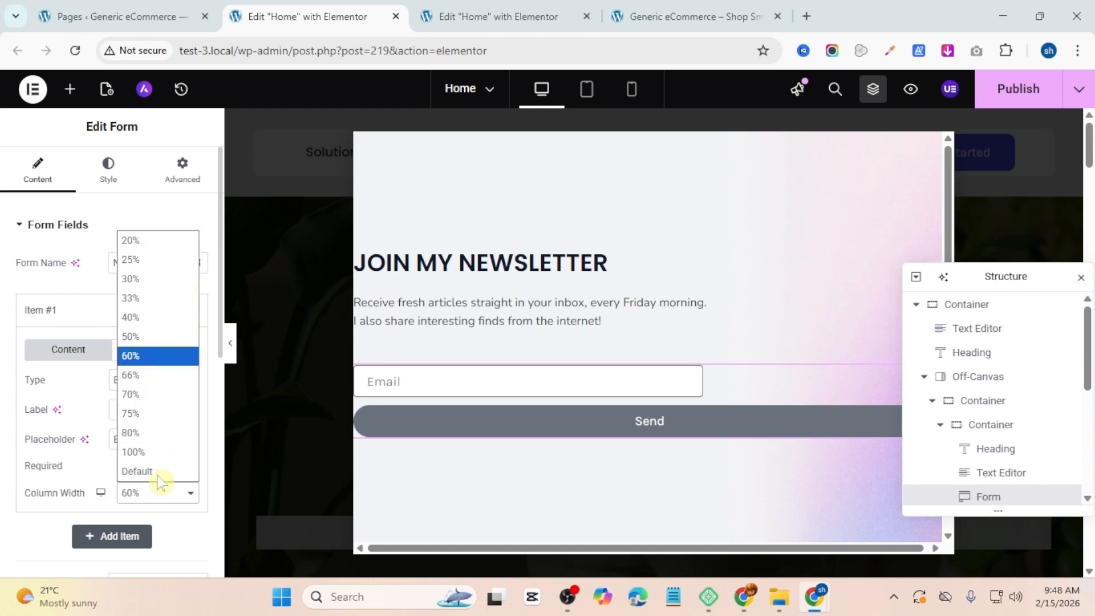
{"action": "left_click", "coordinate": [151, 322]}
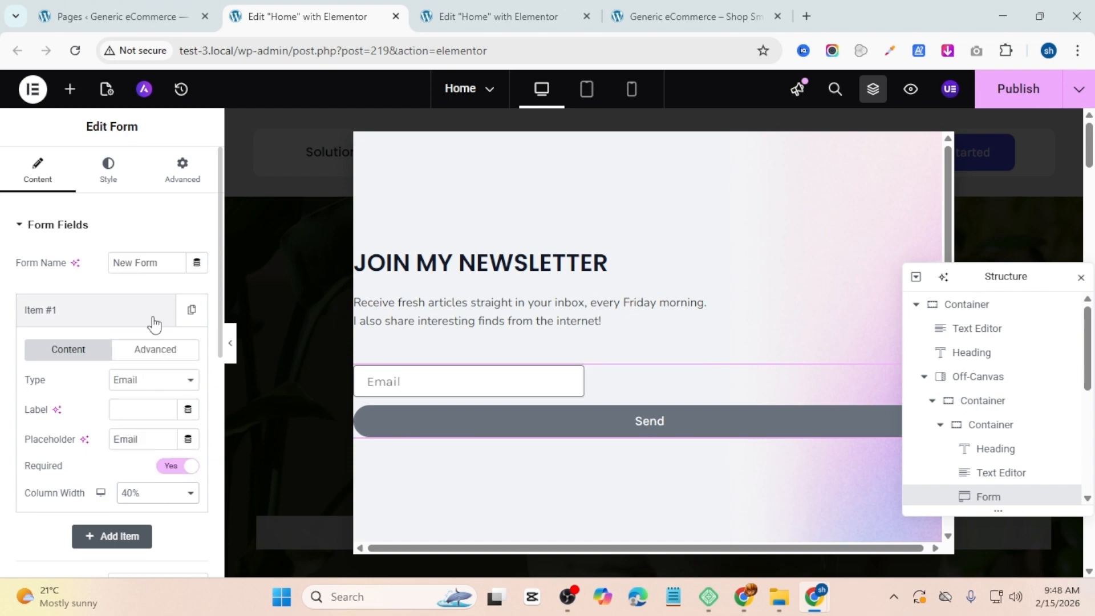
Step: Set the column width of the form's email field to 50%
{"action": "left_click", "coordinate": [149, 492]}
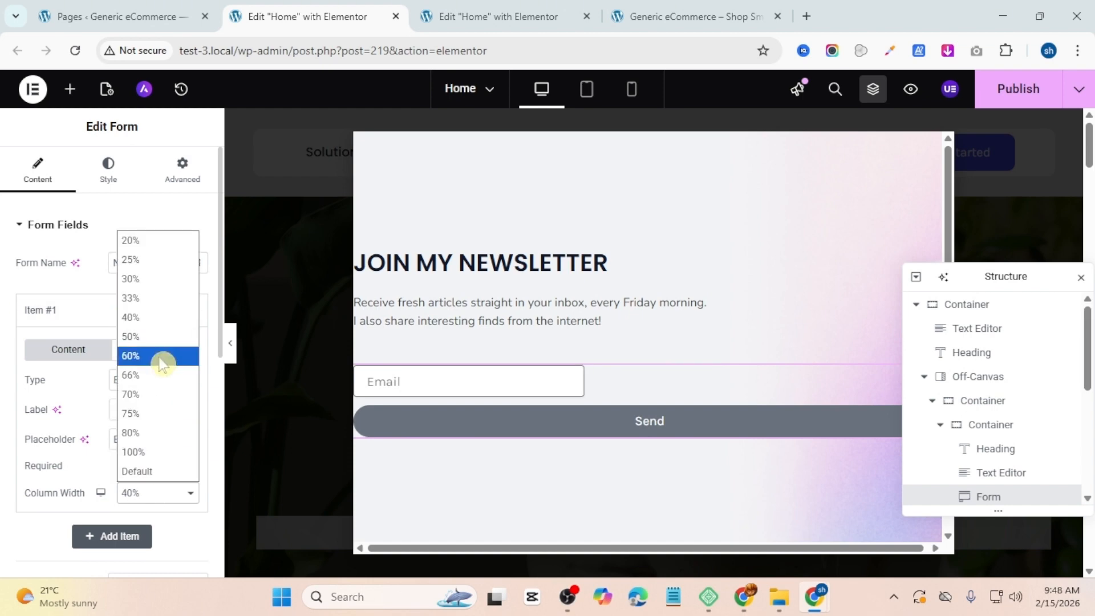
{"action": "left_click", "coordinate": [161, 340]}
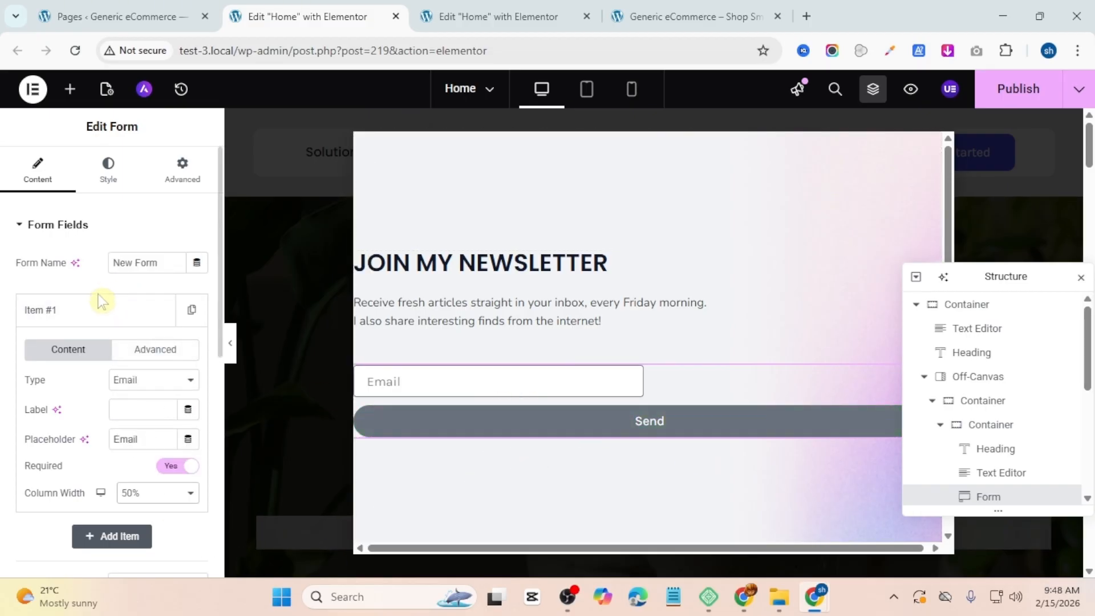
{"action": "left_click", "coordinate": [104, 311]}
Step: Set the column width of the form's Send button to 30%
{"action": "scroll", "coordinate": [124, 443], "scroll_direction": "down", "scroll_amount": 2}
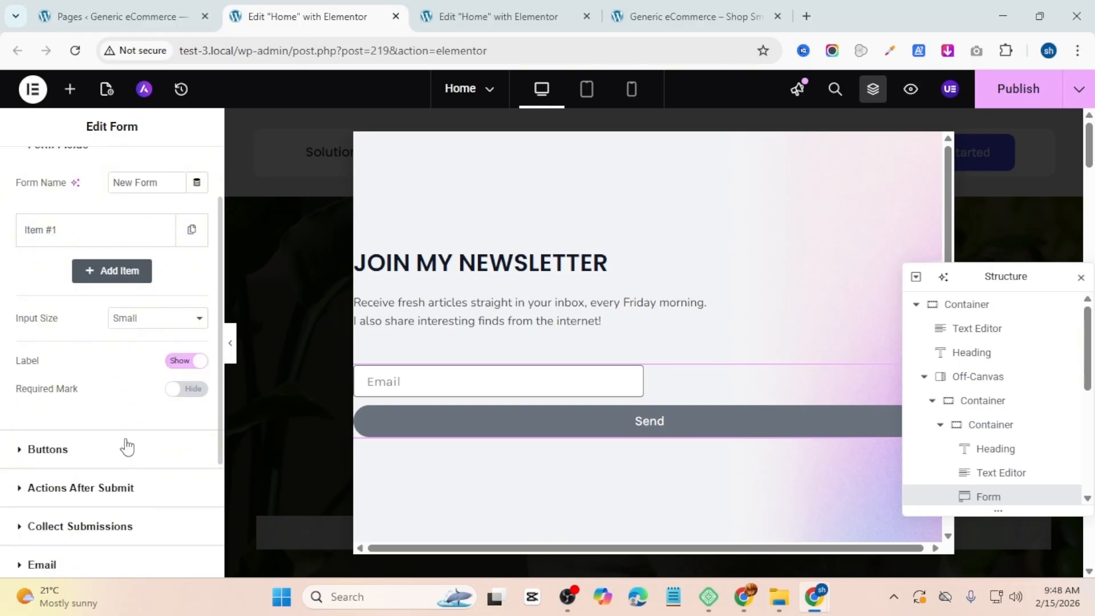
{"action": "left_click", "coordinate": [111, 453]}
{"action": "left_click", "coordinate": [143, 336]}
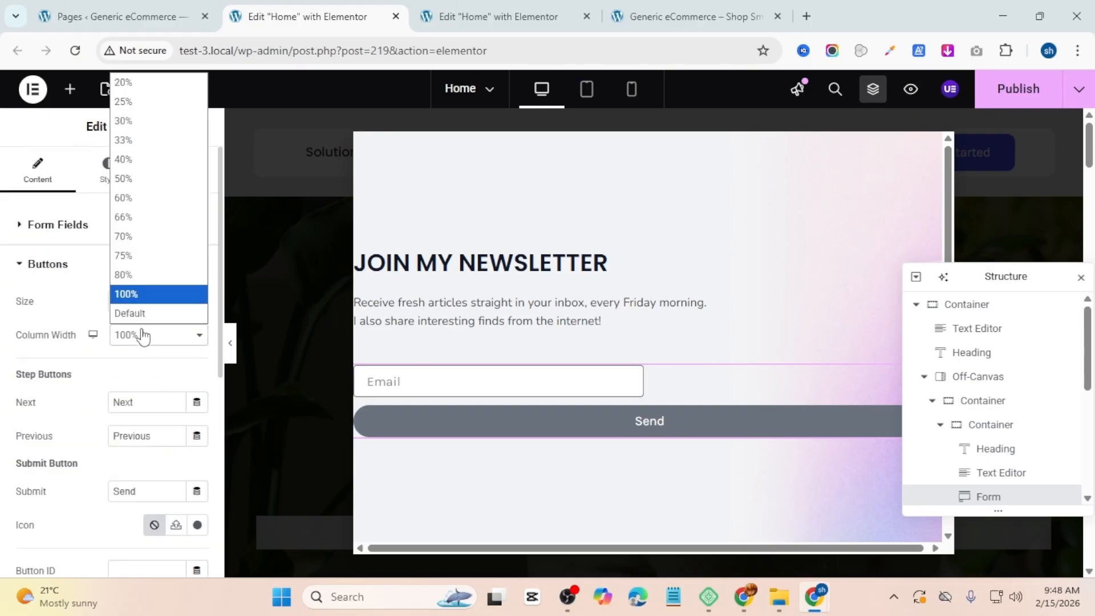
{"action": "left_click", "coordinate": [172, 121]}
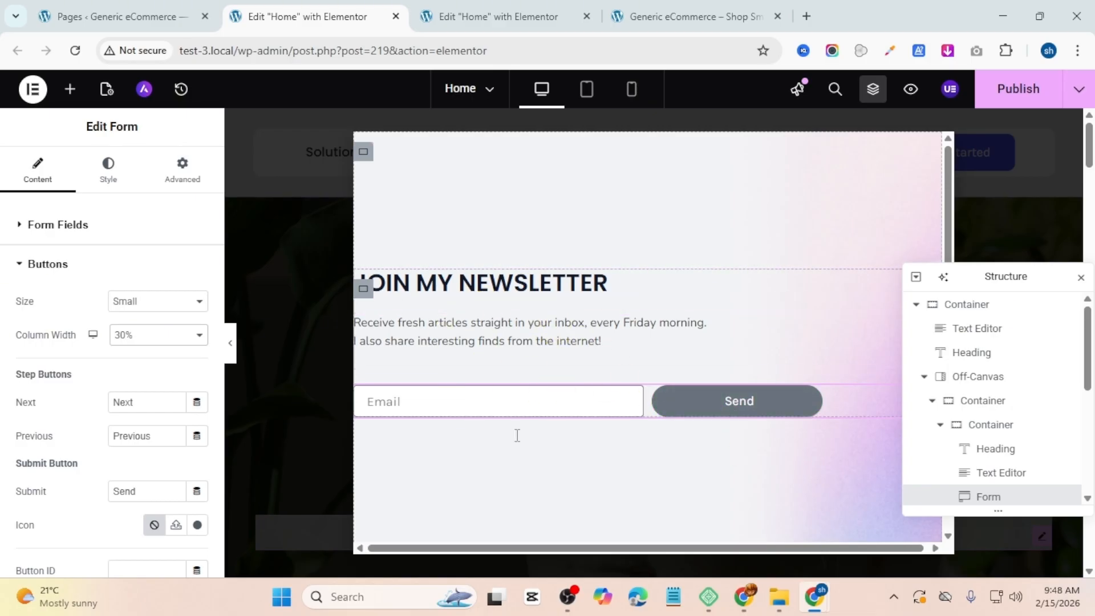
Step: Give the nested container unlinked padding of 20 px at the top, bottom and left, with 0 at the right
{"action": "left_click", "coordinate": [1019, 427]}
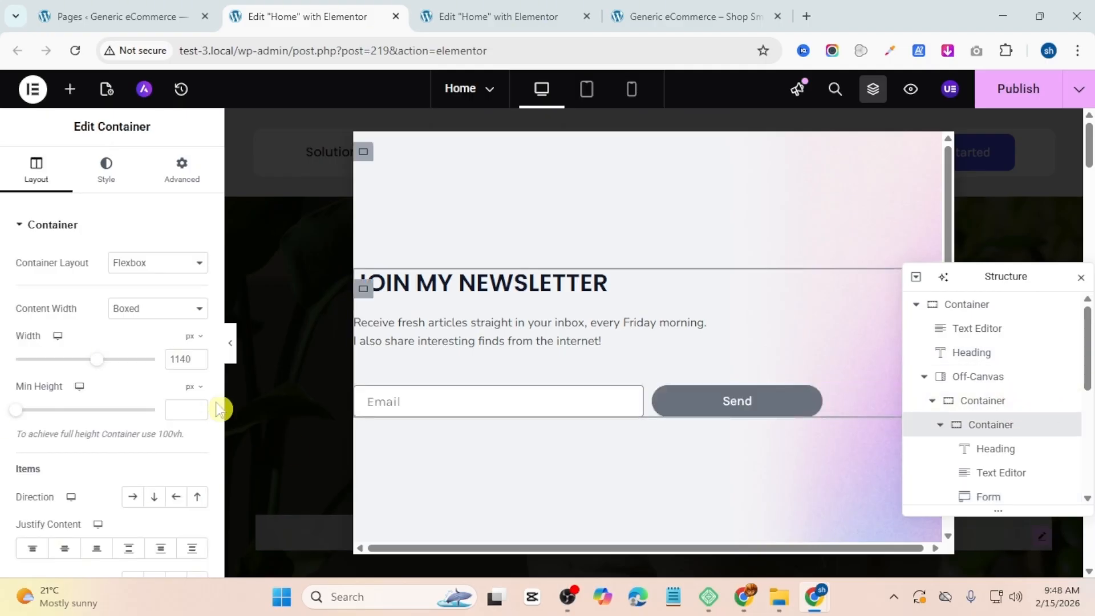
{"action": "left_click", "coordinate": [181, 174]}
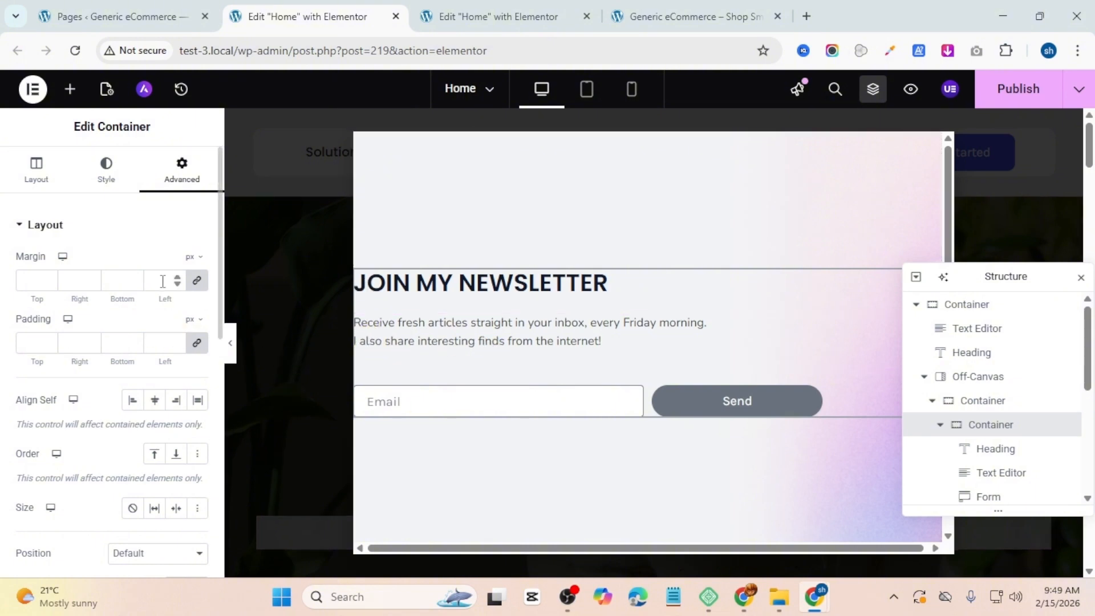
{"action": "left_click", "coordinate": [198, 345]}
{"action": "type", "text": "20"}
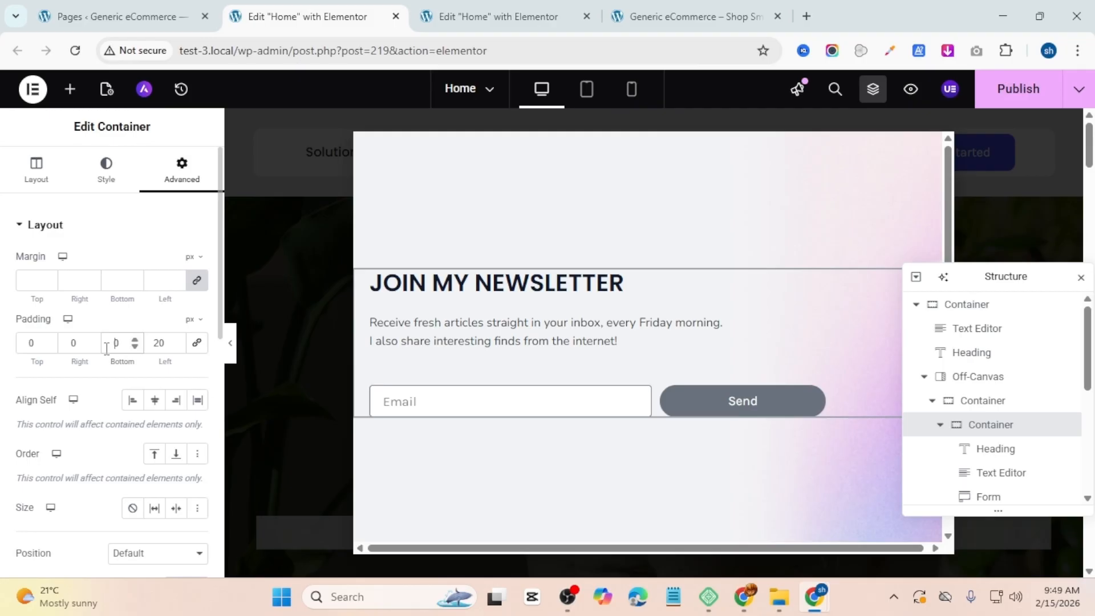
{"action": "type", "text": "20"}
{"action": "left_click", "coordinate": [21, 340]}
{"action": "type", "text": "2"}
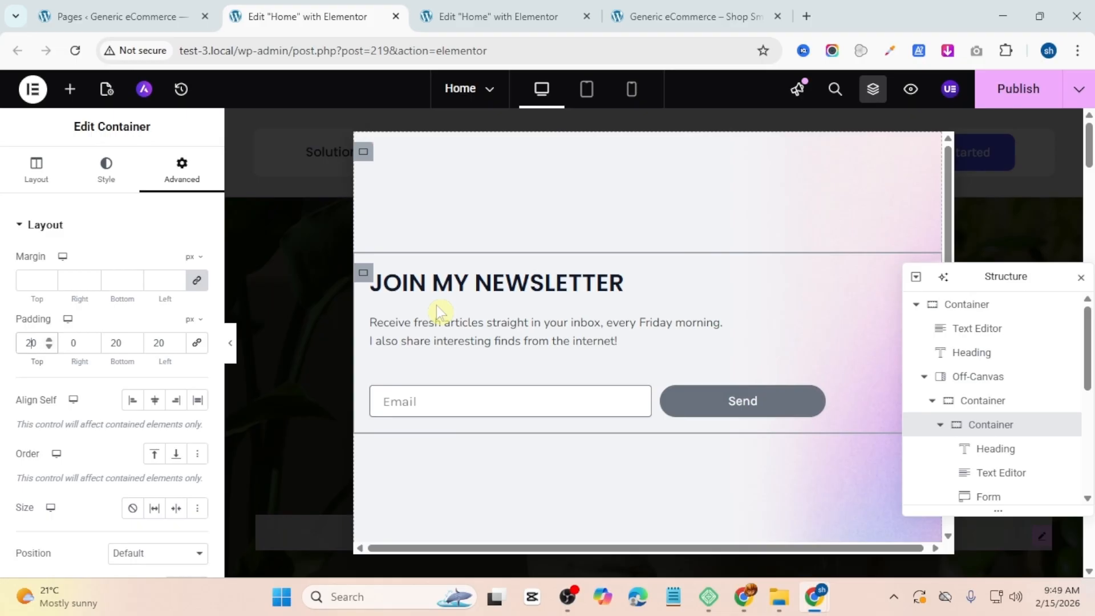
Step: Set the background color of the form's Send button to #8b5cf6
{"action": "left_click", "coordinate": [716, 411]}
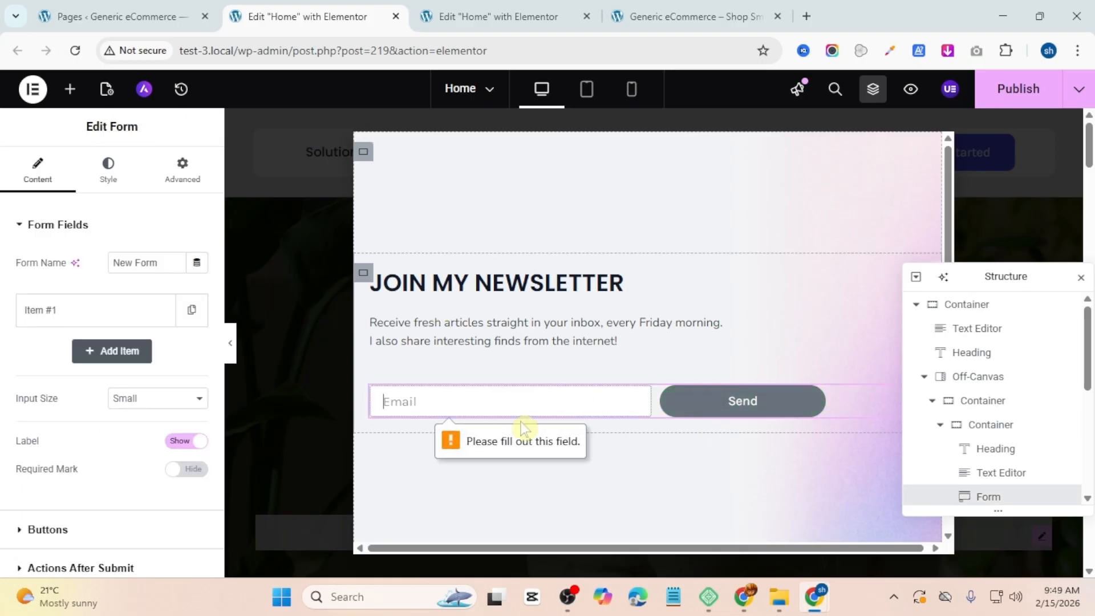
{"action": "left_click", "coordinate": [108, 171]}
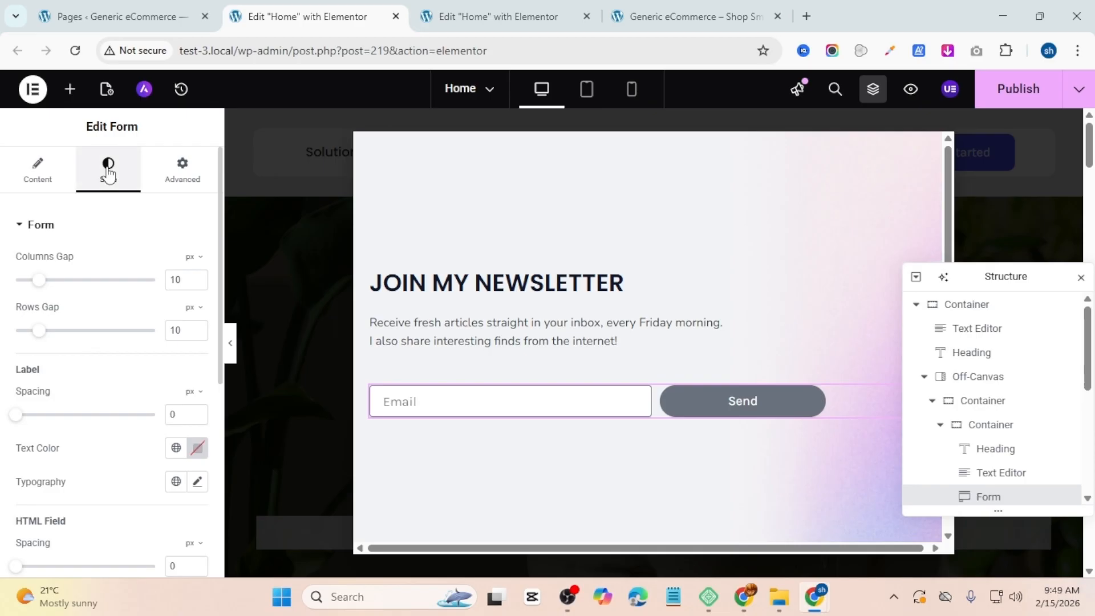
{"action": "scroll", "coordinate": [87, 296], "scroll_direction": "down", "scroll_amount": 6}
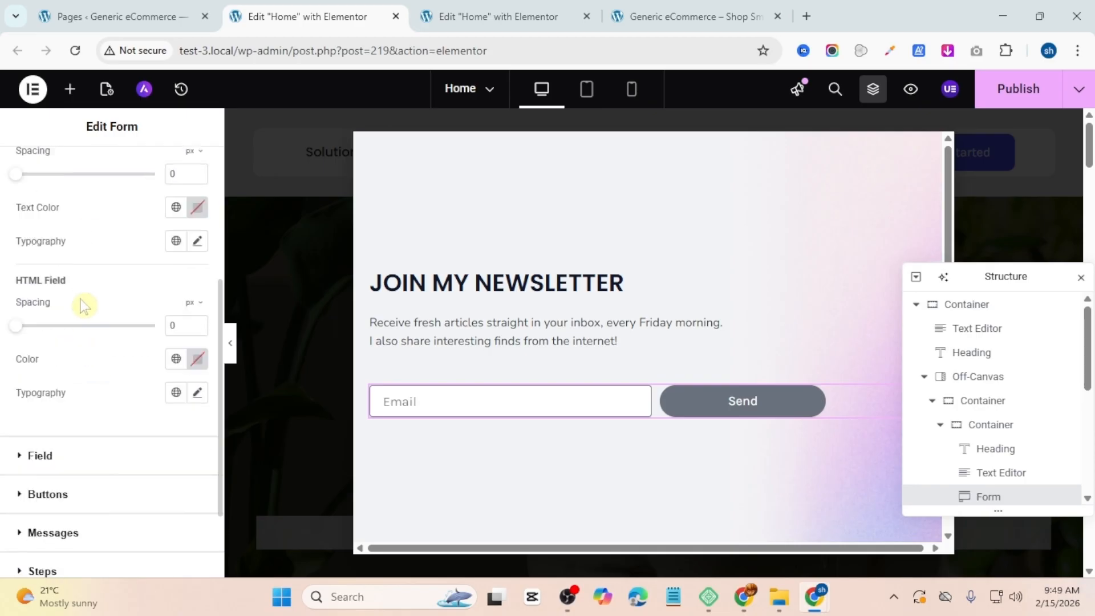
{"action": "left_click", "coordinate": [53, 388]}
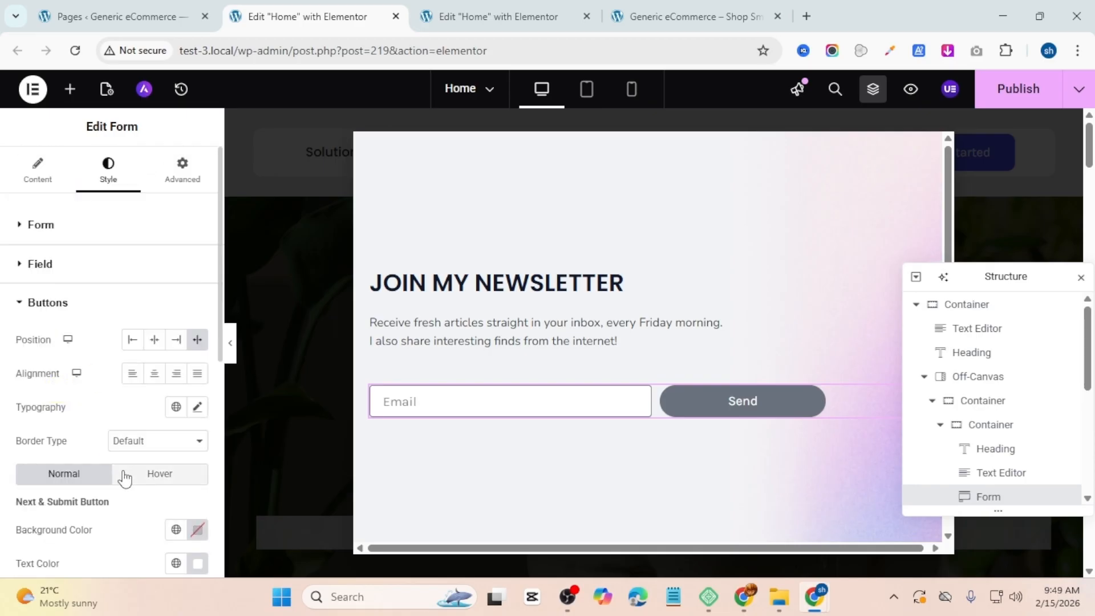
{"action": "scroll", "coordinate": [122, 476], "scroll_direction": "down", "scroll_amount": 2}
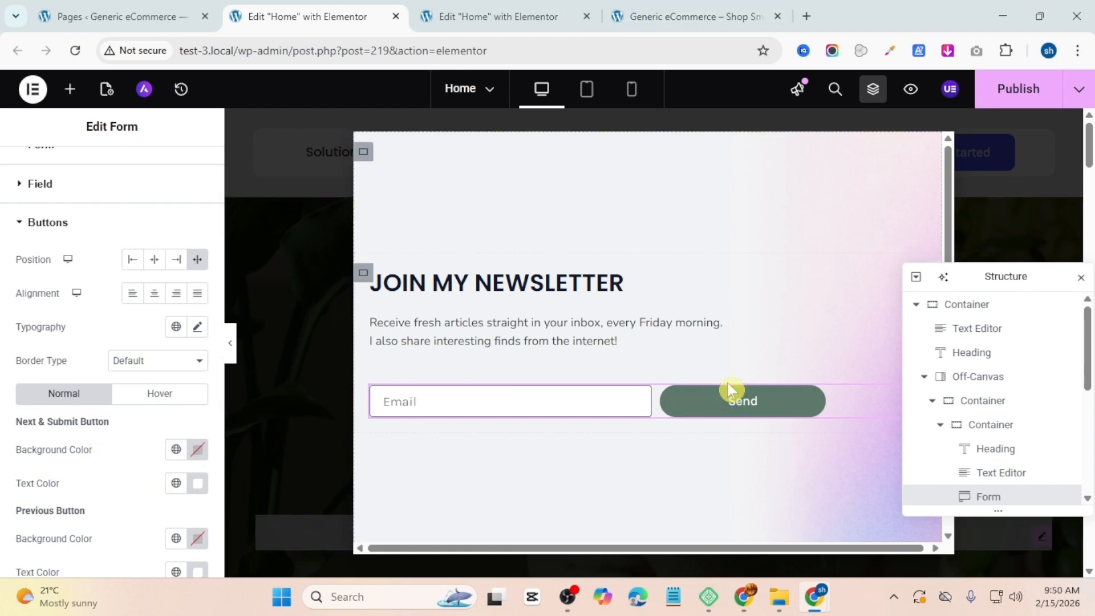
{"action": "left_click", "coordinate": [198, 449]}
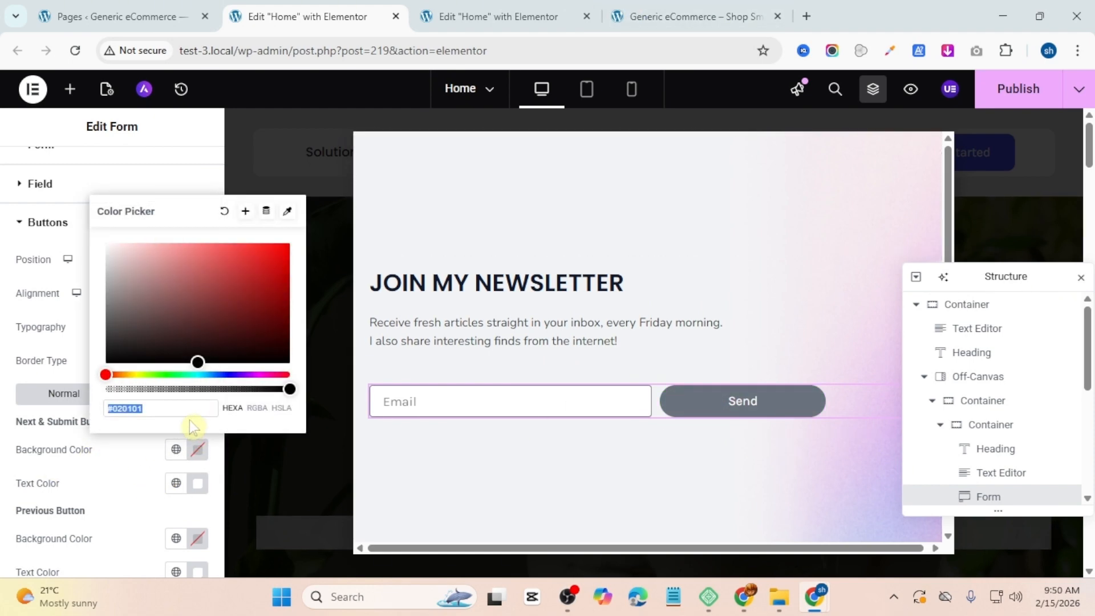
{"action": "type", "text": "#8b5cf6"}
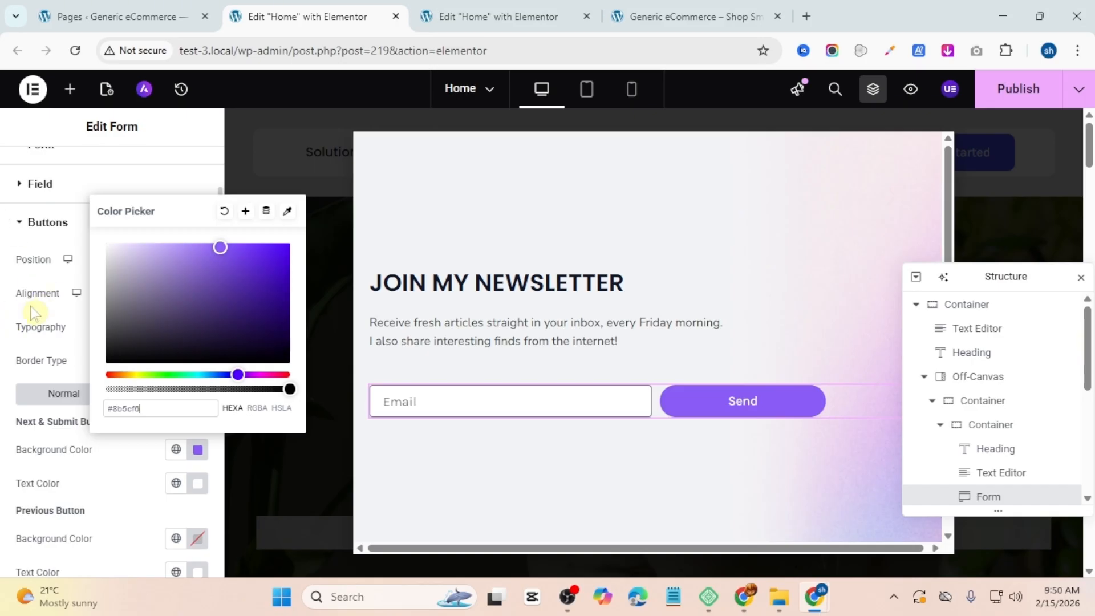
Step: Change the form's submit button text to "Subscribe"
{"action": "scroll", "coordinate": [31, 313], "scroll_direction": "up", "scroll_amount": 2}
{"action": "left_click", "coordinate": [52, 174]}
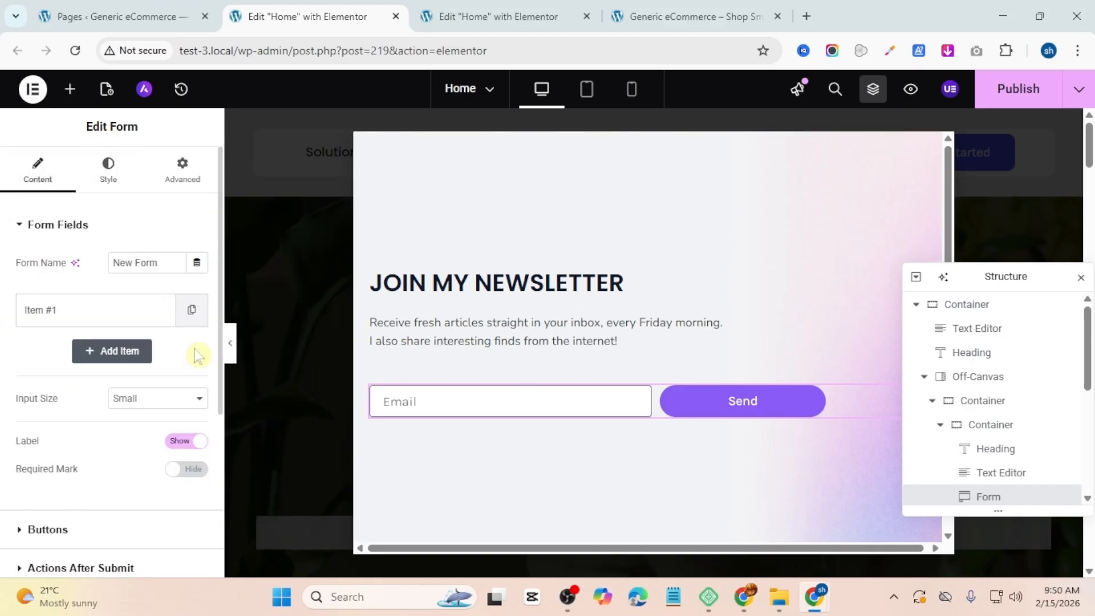
{"action": "scroll", "coordinate": [97, 467], "scroll_direction": "down", "scroll_amount": 3}
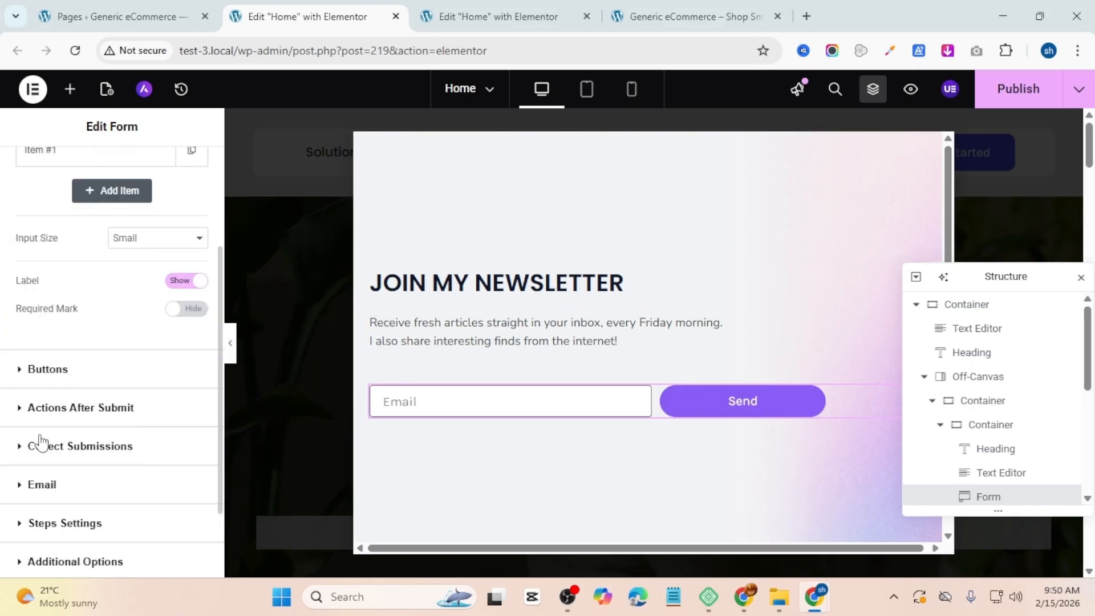
{"action": "left_click", "coordinate": [72, 371]}
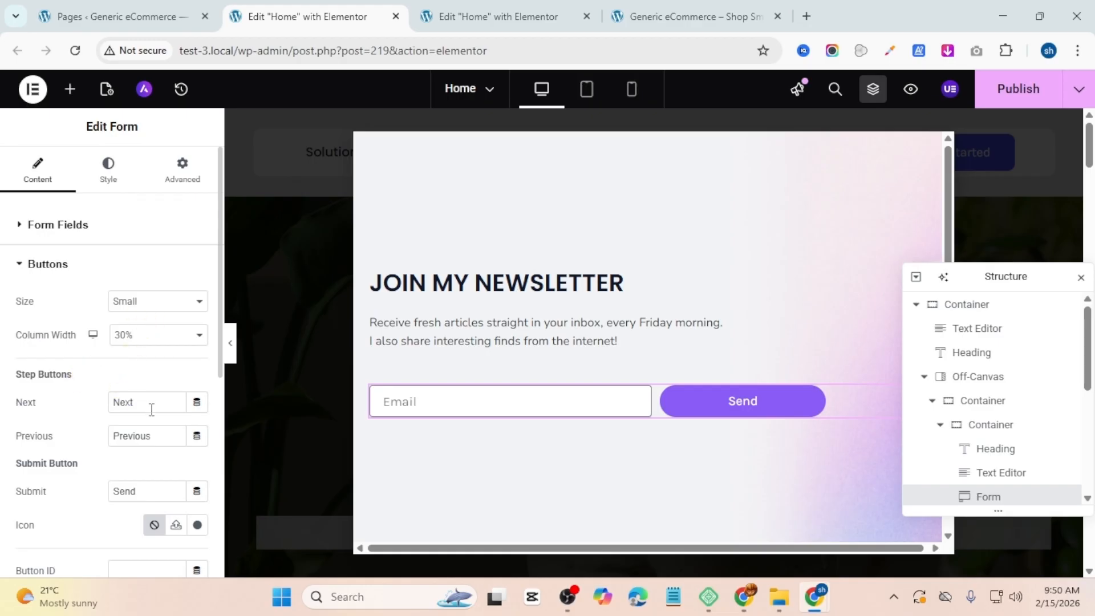
{"action": "left_click_drag", "start_coordinate": [171, 492], "coordinate": [51, 491]}
{"action": "type", "text": "Subscribe"}
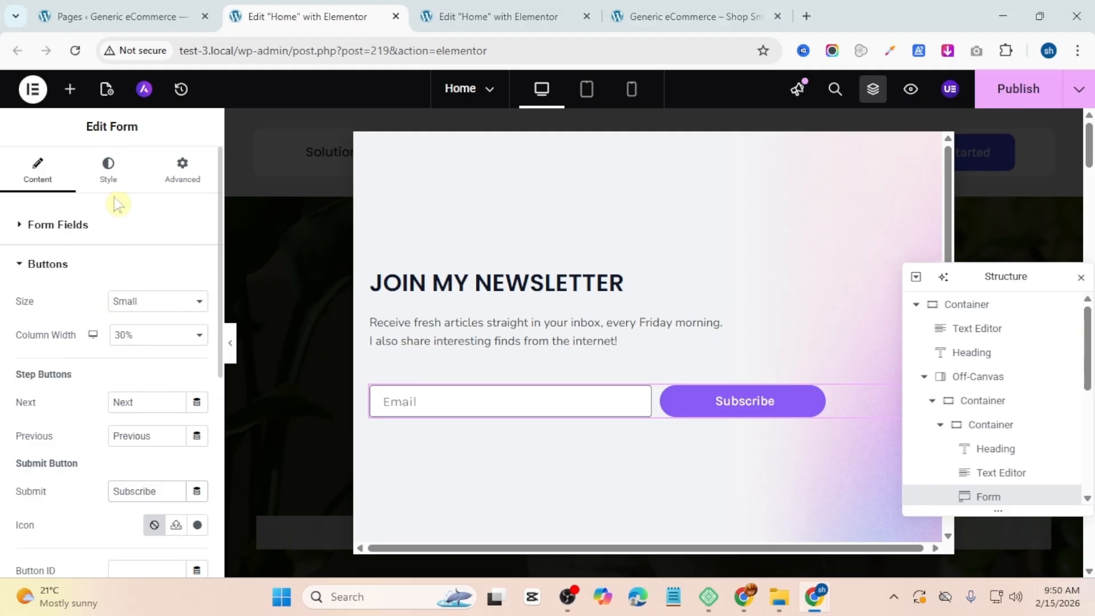
Step: Set the columns gap of the newsletter form to 5 px
{"action": "left_click", "coordinate": [109, 174]}
{"action": "scroll", "coordinate": [60, 266], "scroll_direction": "down", "scroll_amount": 2}
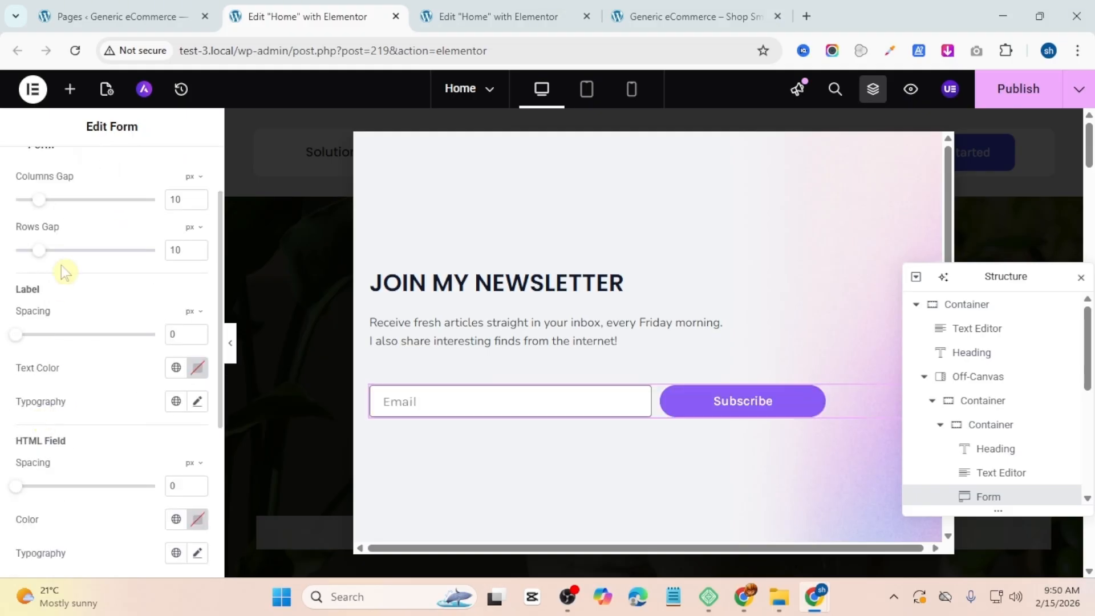
{"action": "scroll", "coordinate": [110, 183], "scroll_direction": "up", "scroll_amount": 2}
{"action": "scroll", "coordinate": [158, 573], "scroll_direction": "down", "scroll_amount": 3}
{"action": "scroll", "coordinate": [158, 573], "scroll_direction": "down", "scroll_amount": 2}
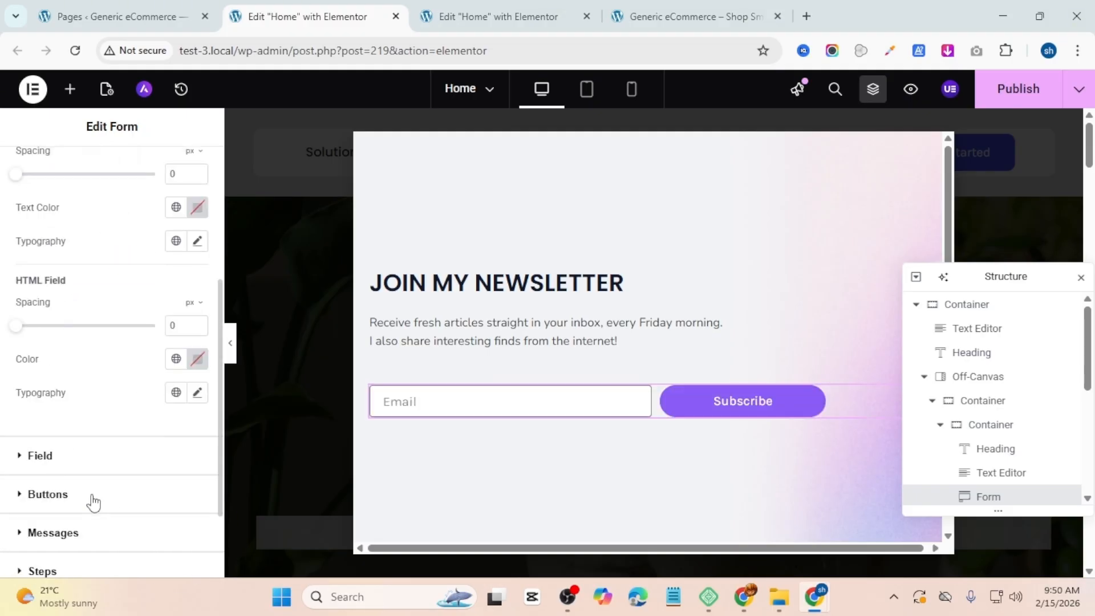
{"action": "scroll", "coordinate": [90, 498], "scroll_direction": "up", "scroll_amount": 5}
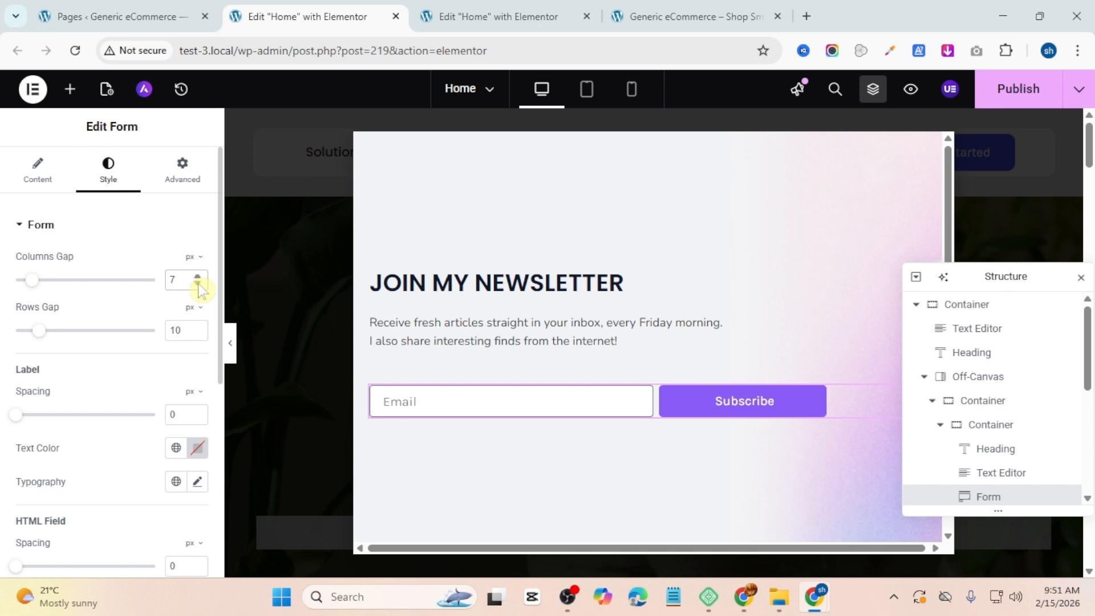
{"action": "left_click", "coordinate": [197, 283]}
{"action": "left_click", "coordinate": [197, 284]}
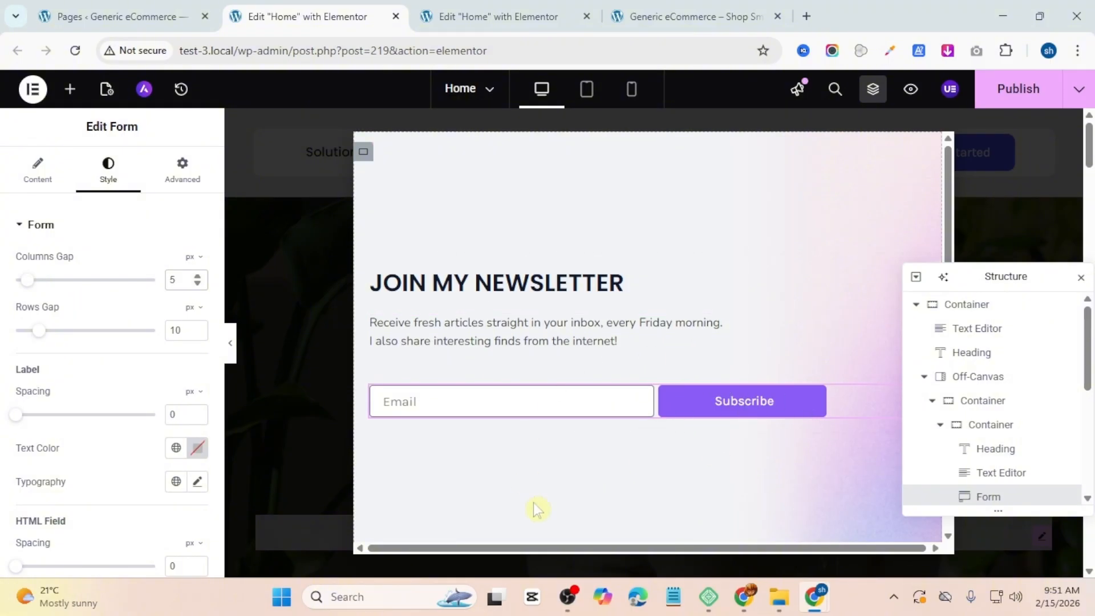
Step: Add a text block below the form reading "Weekly newsletter only. No spam, unsubscribe at any time."
{"action": "left_click", "coordinate": [69, 88]}
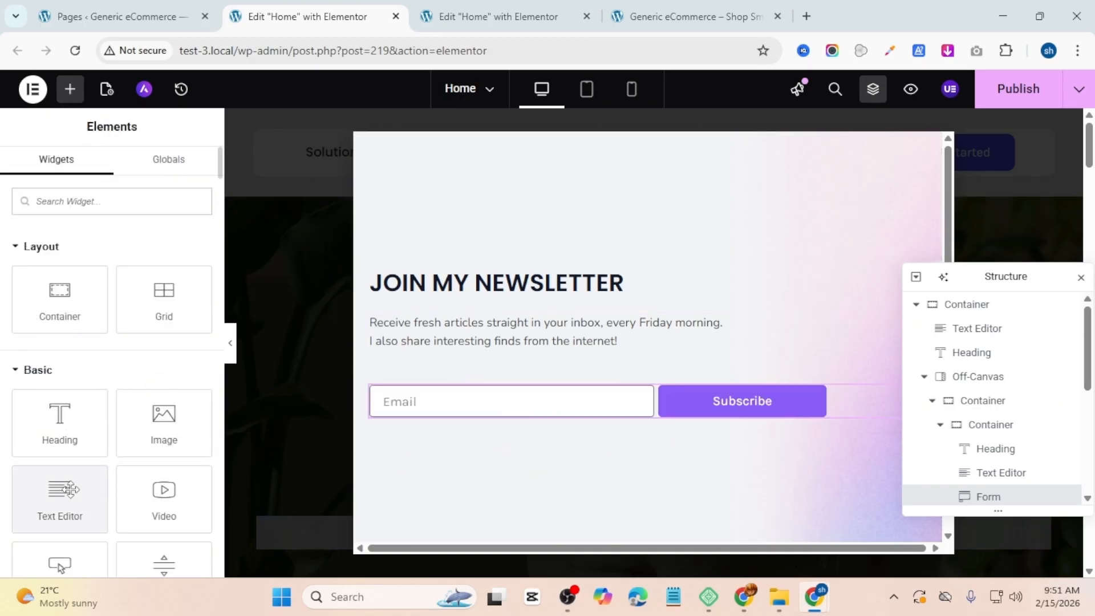
{"action": "left_click_drag", "start_coordinate": [60, 497], "coordinate": [589, 428]}
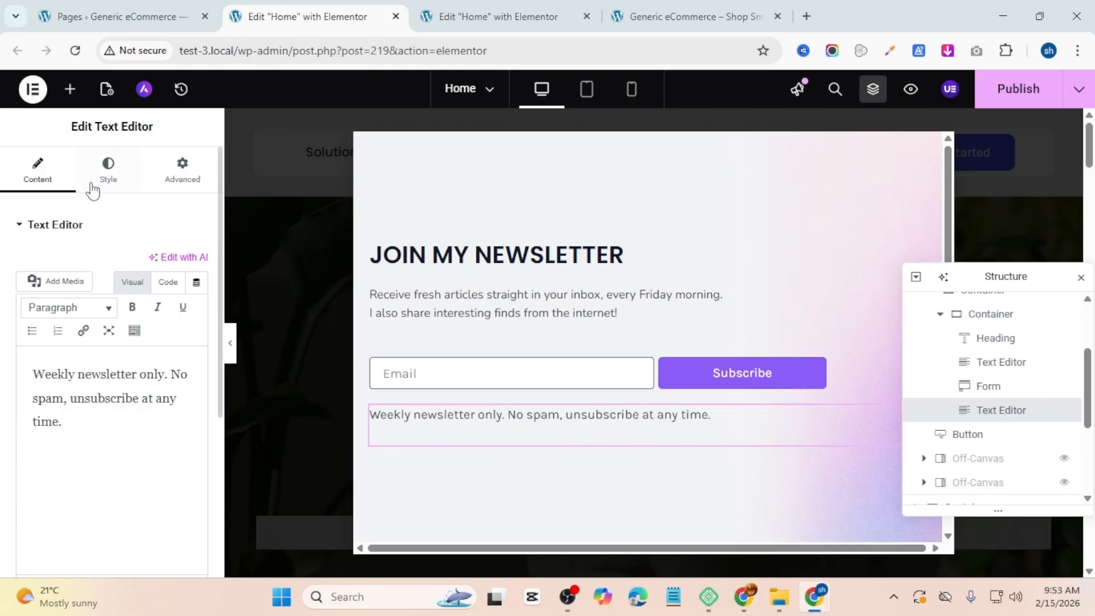
{"action": "left_click", "coordinate": [102, 176]}
Step: Copy the style of the descriptive text under the heading onto the note below the form
{"action": "right_click", "coordinate": [430, 325]}
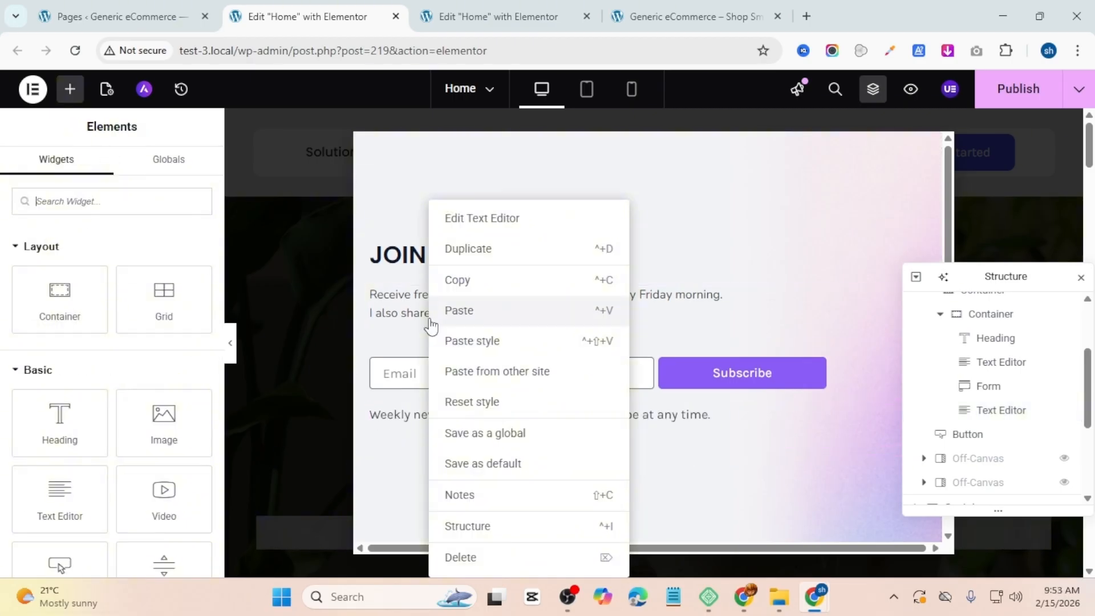
{"action": "left_click", "coordinate": [707, 436]}
{"action": "right_click", "coordinate": [647, 308]}
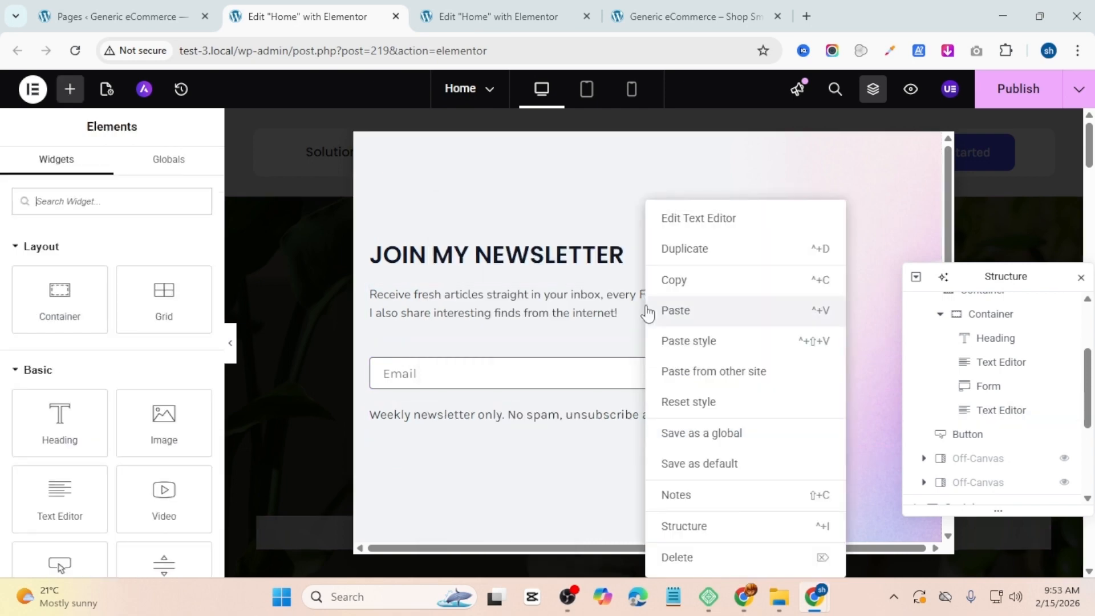
{"action": "left_click", "coordinate": [705, 288]}
{"action": "right_click", "coordinate": [620, 422]}
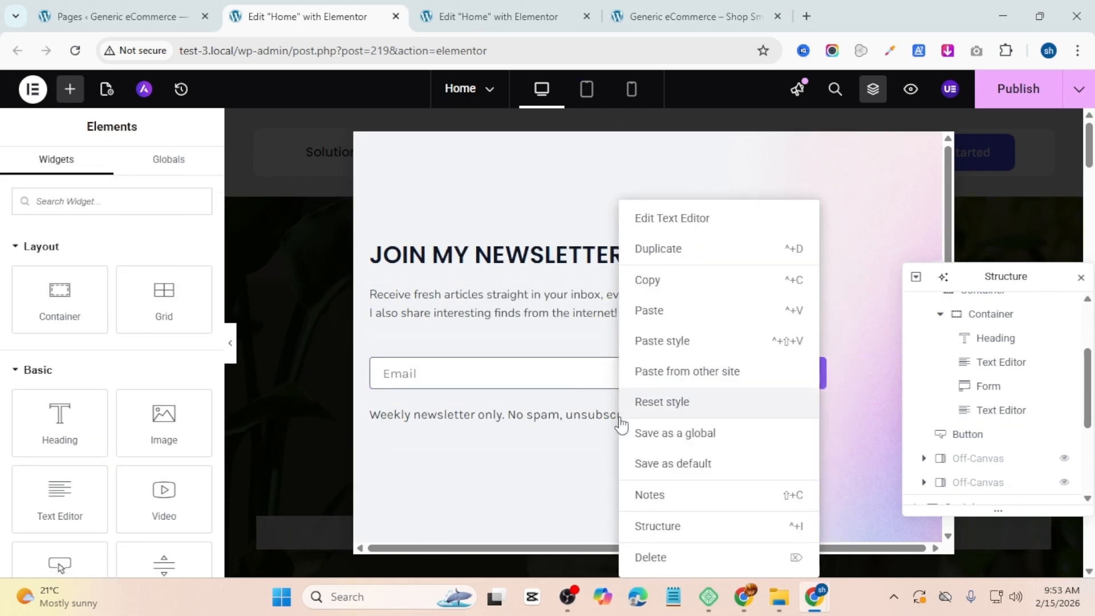
{"action": "left_click", "coordinate": [665, 341]}
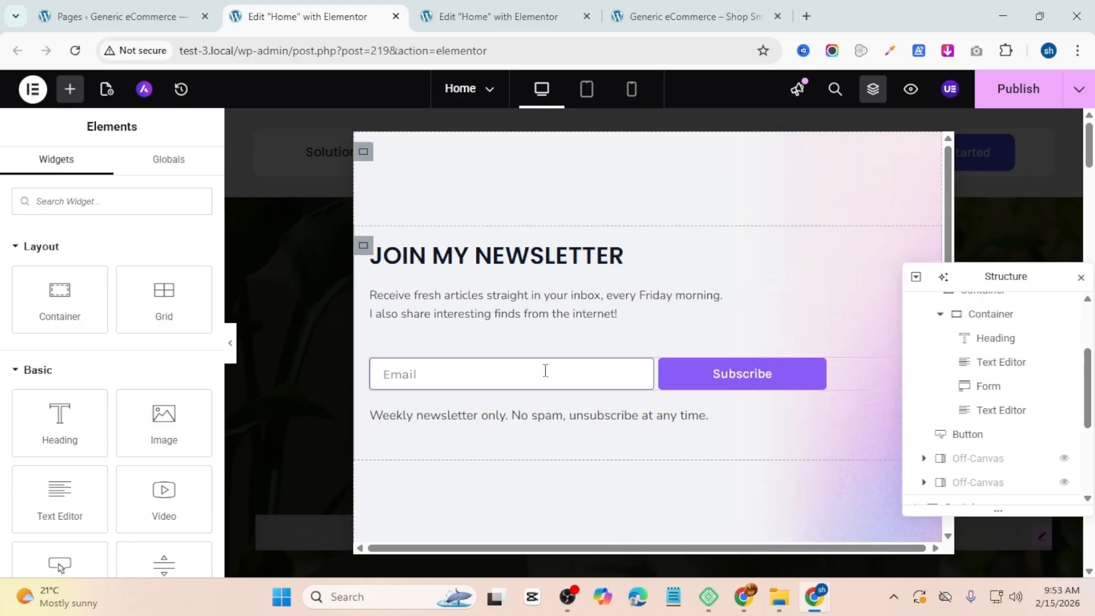
Step: Set the typography of the note below the form to weight 600 (Semi Bold) and size 10 px
{"action": "left_click", "coordinate": [406, 427]}
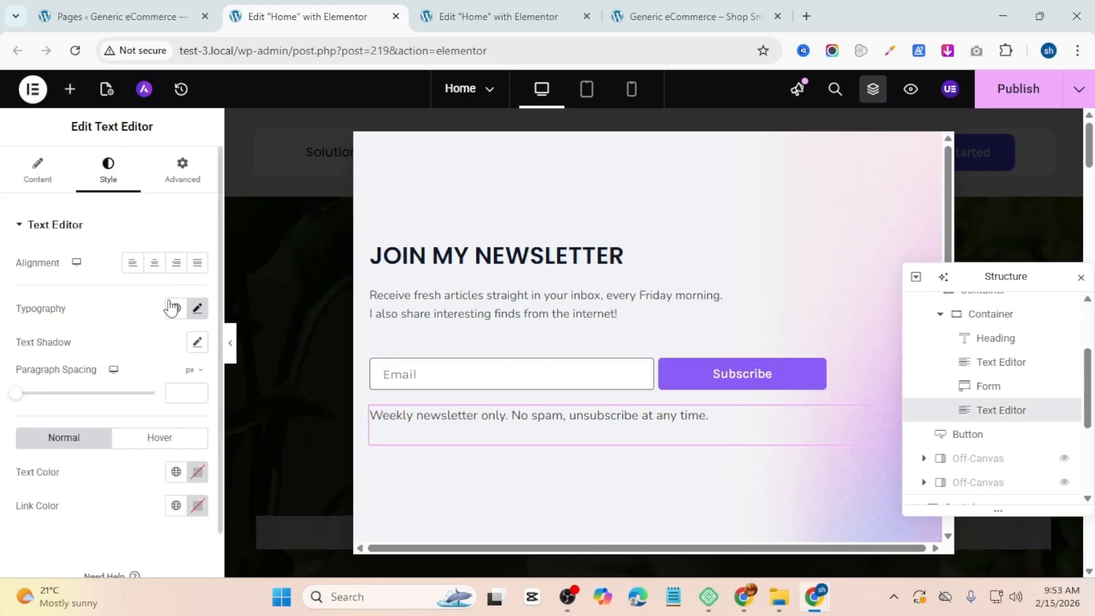
{"action": "left_click", "coordinate": [197, 309]}
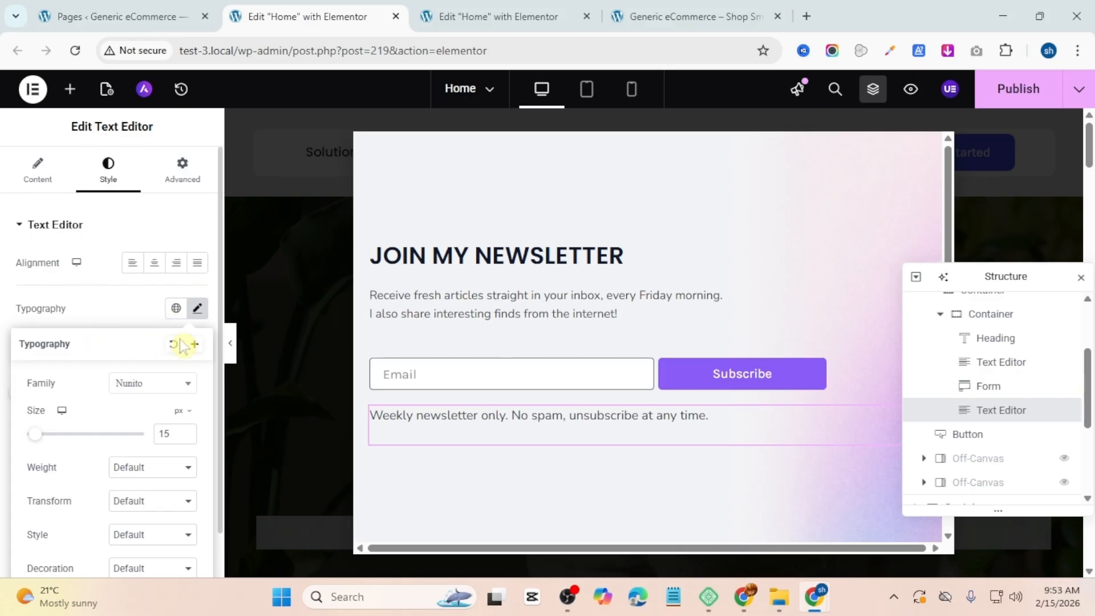
{"action": "left_click", "coordinate": [160, 476]}
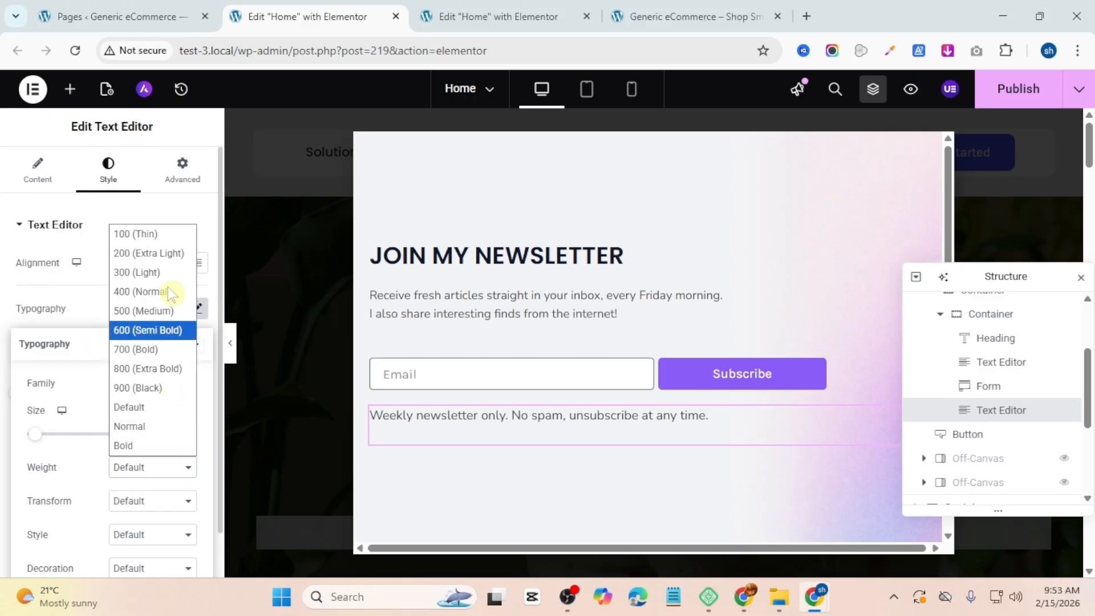
{"action": "left_click", "coordinate": [169, 330]}
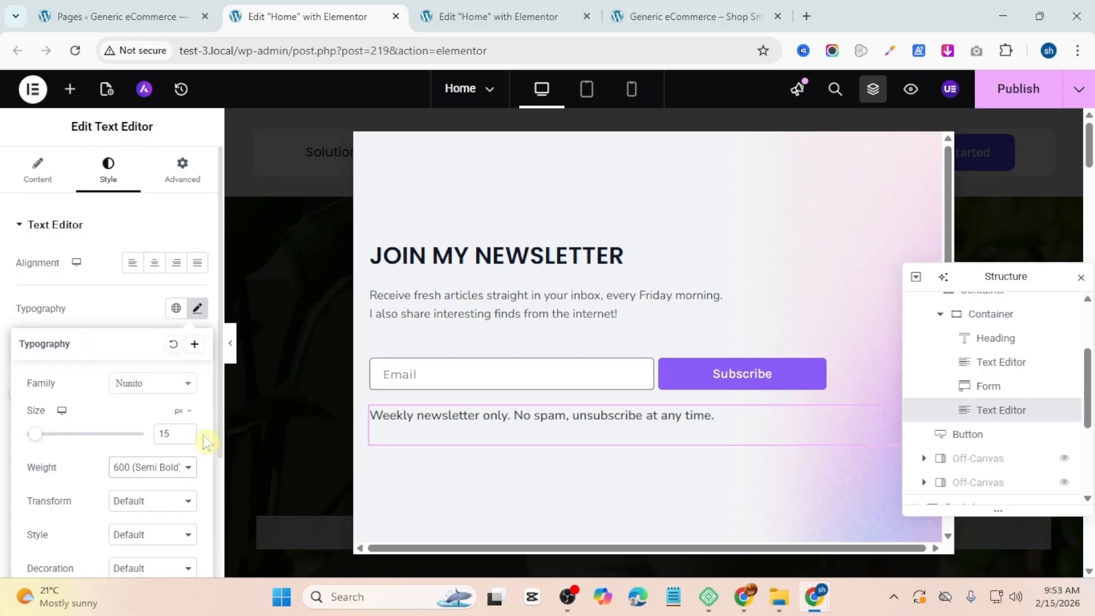
{"action": "left_click_drag", "start_coordinate": [187, 439], "coordinate": [1080, 158]}
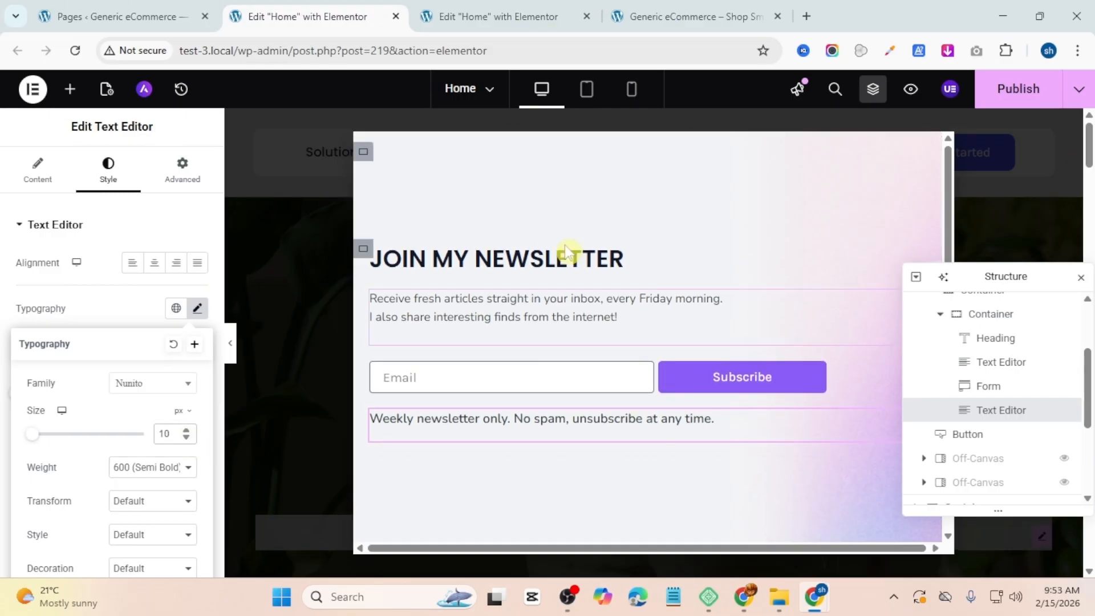
Step: Publish the page and hide the newsletter off-canvas from the editing view
{"action": "left_click", "coordinate": [1033, 92]}
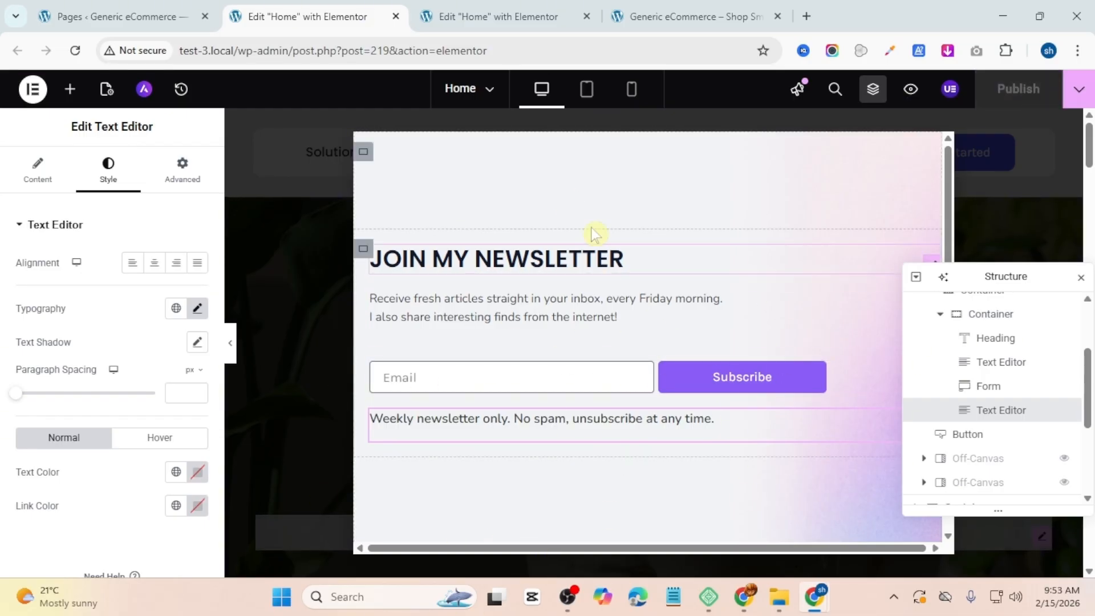
{"action": "scroll", "coordinate": [1021, 376], "scroll_direction": "up", "scroll_amount": 2}
{"action": "left_click_drag", "start_coordinate": [1008, 378], "coordinate": [1033, 355]}
{"action": "left_click", "coordinate": [1064, 348]}
Step: Add a new Off-Canvas widget below the hero heading and center it horizontally and vertically
{"action": "left_click", "coordinate": [69, 90]}
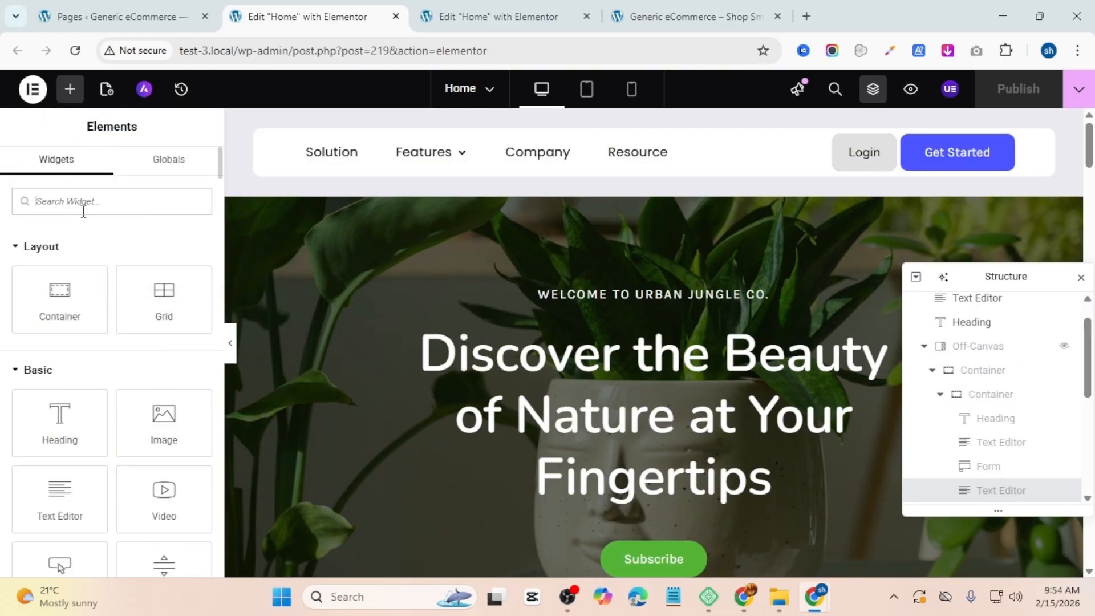
{"action": "type", "text": "off"}
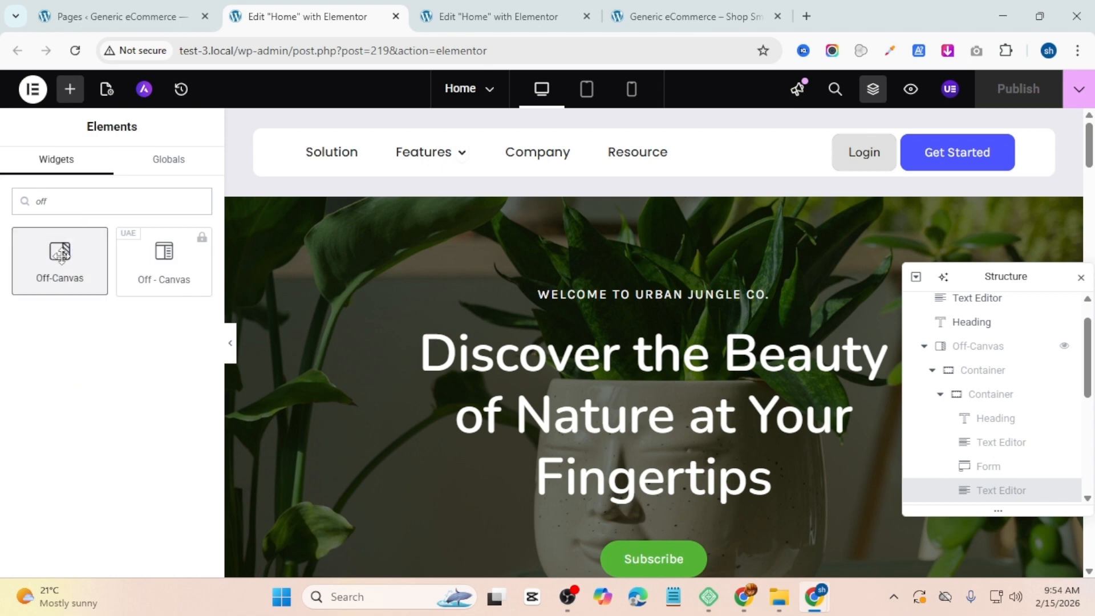
{"action": "left_click_drag", "start_coordinate": [61, 252], "coordinate": [620, 487]}
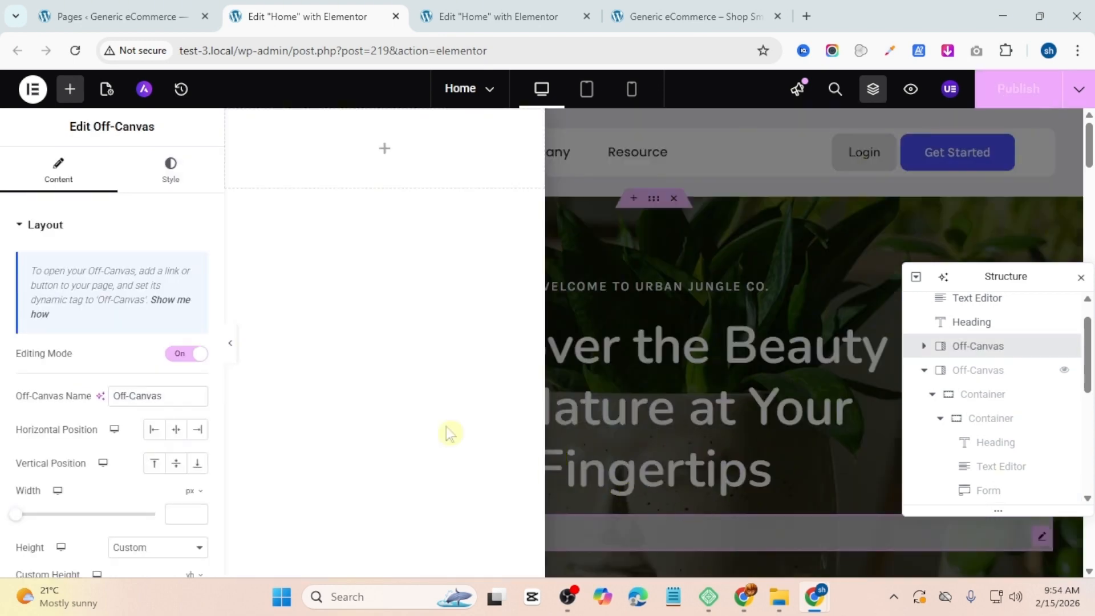
{"action": "scroll", "coordinate": [138, 375], "scroll_direction": "down", "scroll_amount": 1}
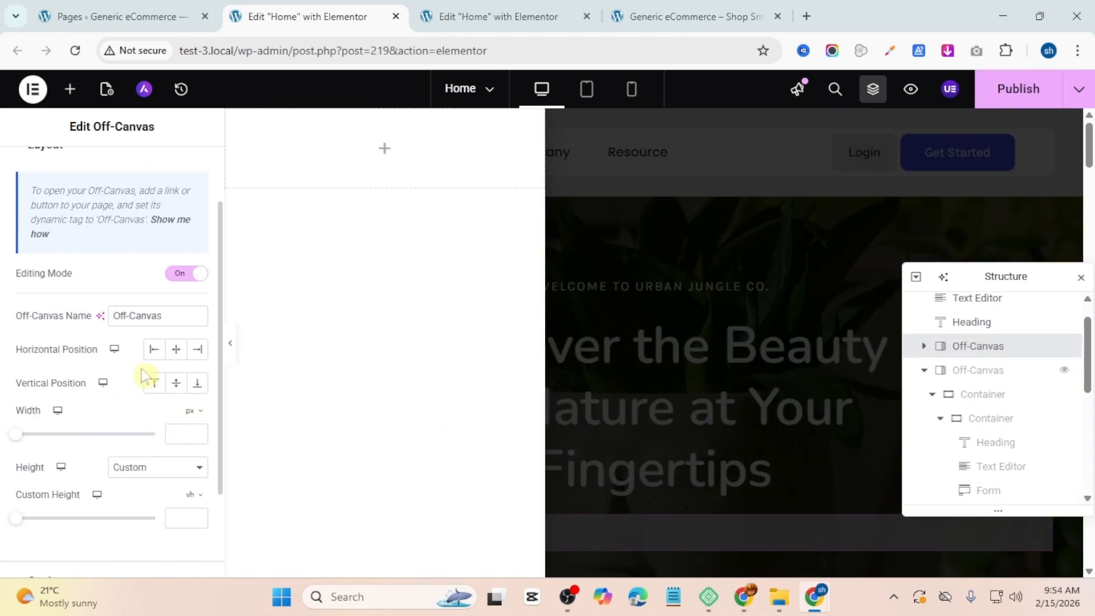
{"action": "left_click", "coordinate": [175, 349]}
{"action": "left_click", "coordinate": [175, 383]}
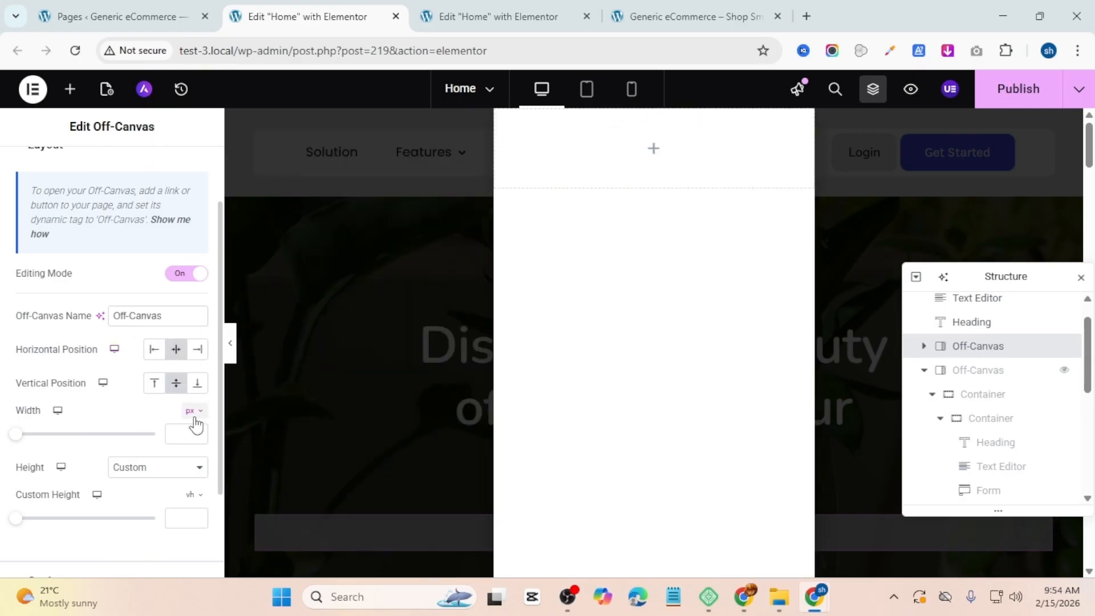
Step: Set the new off-canvas's width to 80% and its custom height to 80 vh
{"action": "left_click", "coordinate": [194, 412]}
{"action": "left_click", "coordinate": [190, 435]}
{"action": "left_click", "coordinate": [182, 432]}
{"action": "type", "text": "90"}
{"action": "left_click_drag", "start_coordinate": [182, 435], "coordinate": [165, 437]}
{"action": "type", "text": "80"}
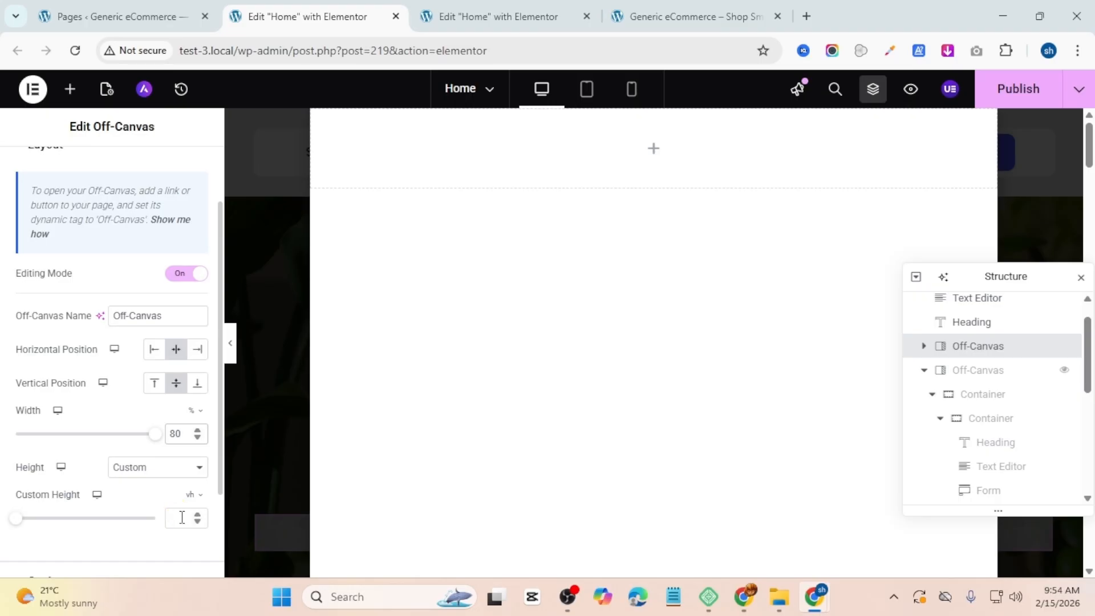
{"action": "left_click", "coordinate": [183, 517]}
{"action": "type", "text": "80"}
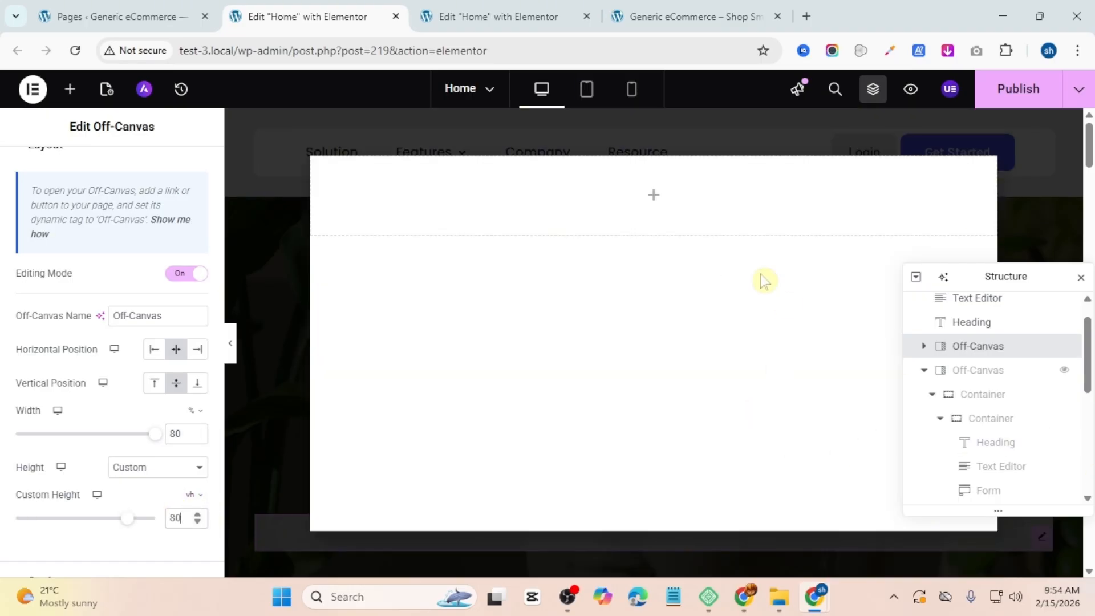
Step: Set the minimum height of the container inside the new off-canvas to 80 vh
{"action": "left_click", "coordinate": [320, 177]}
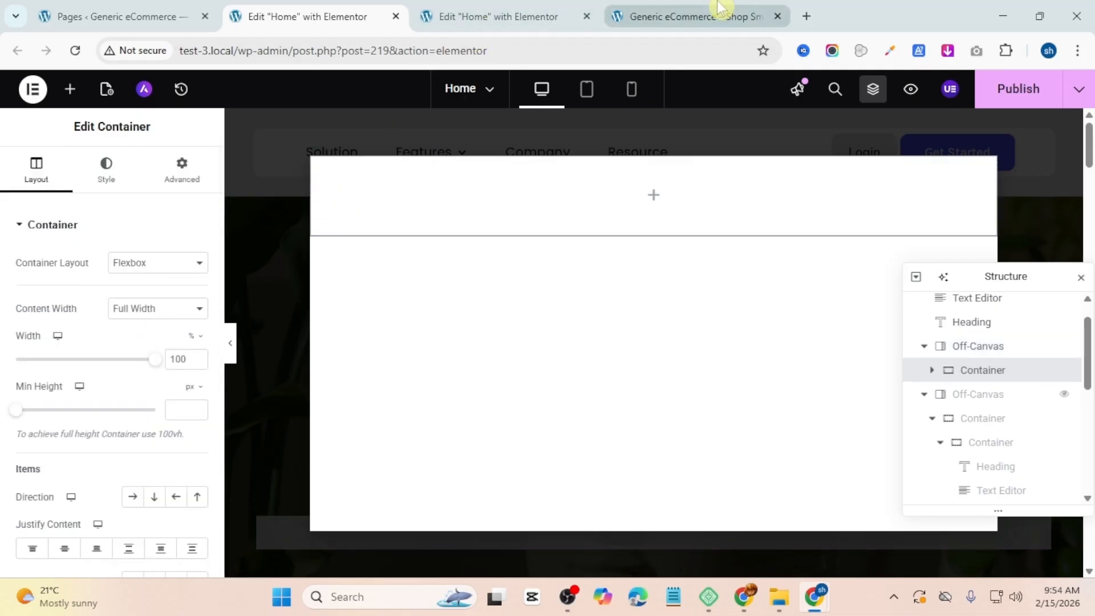
{"action": "left_click", "coordinate": [195, 388]}
{"action": "left_click", "coordinate": [190, 459]}
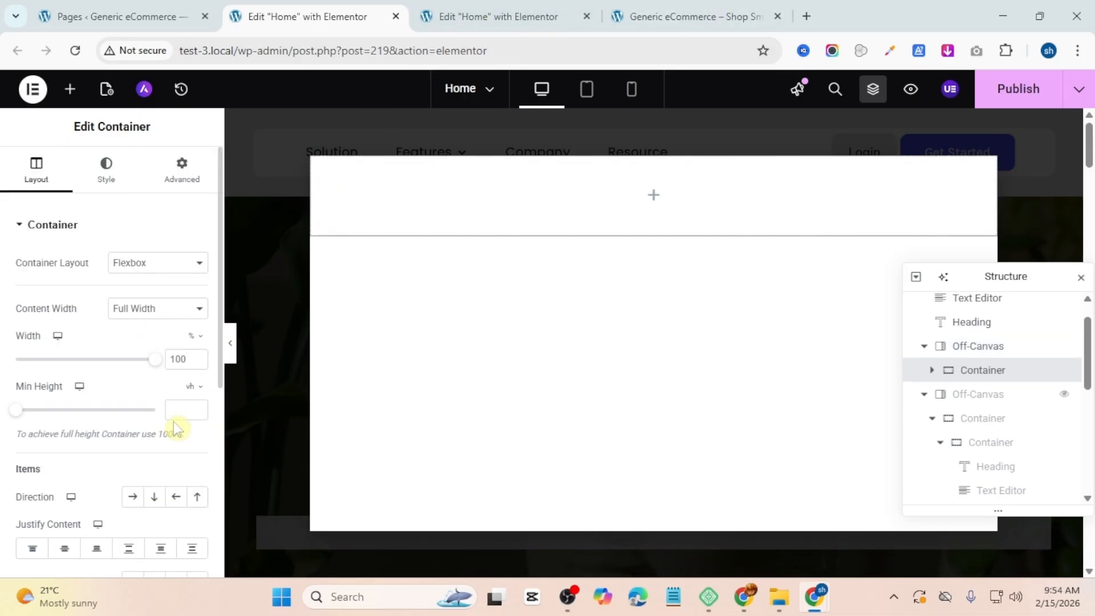
{"action": "left_click", "coordinate": [180, 411]}
{"action": "type", "text": "80"}
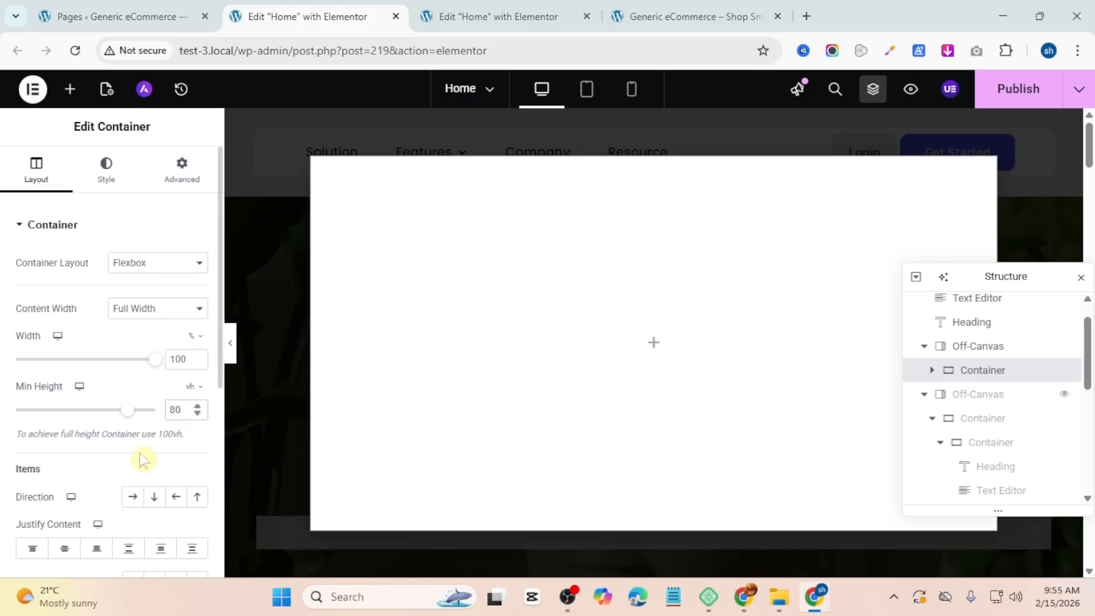
Step: Center the container's items with Justify Content and Align Items, and set the column and row gaps to 0
{"action": "scroll", "coordinate": [68, 402], "scroll_direction": "down", "scroll_amount": 3}
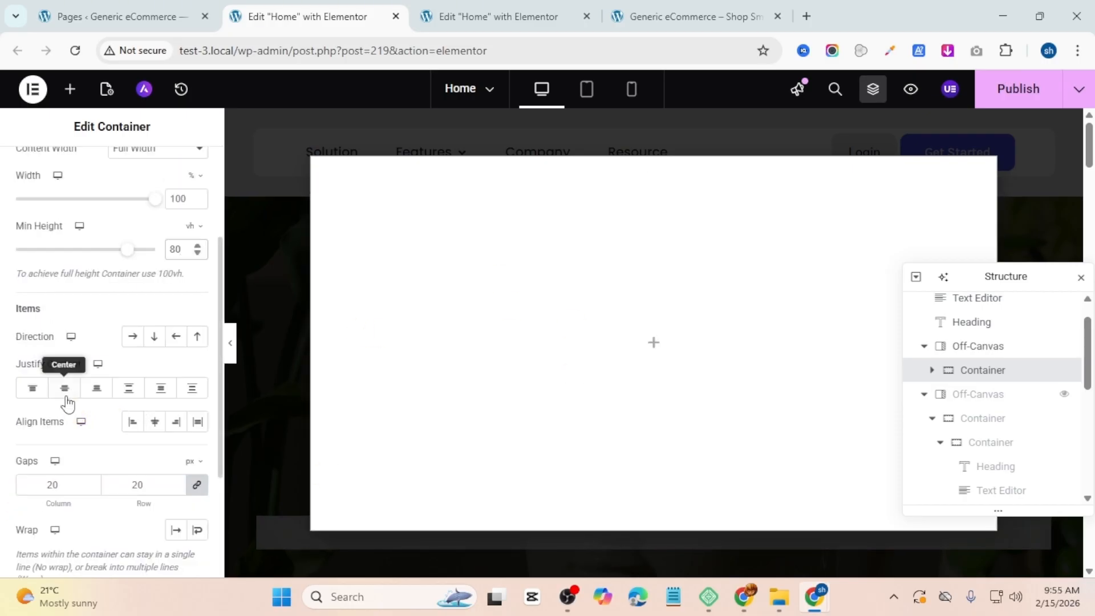
{"action": "left_click", "coordinate": [151, 423]}
{"action": "left_click", "coordinate": [64, 388]}
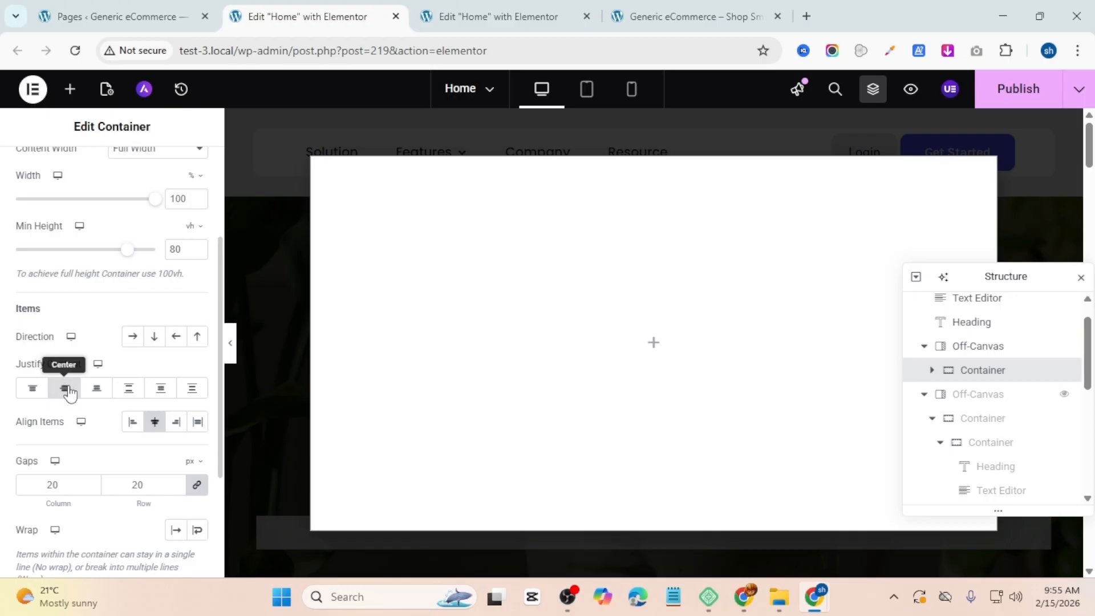
{"action": "left_click", "coordinate": [37, 484]}
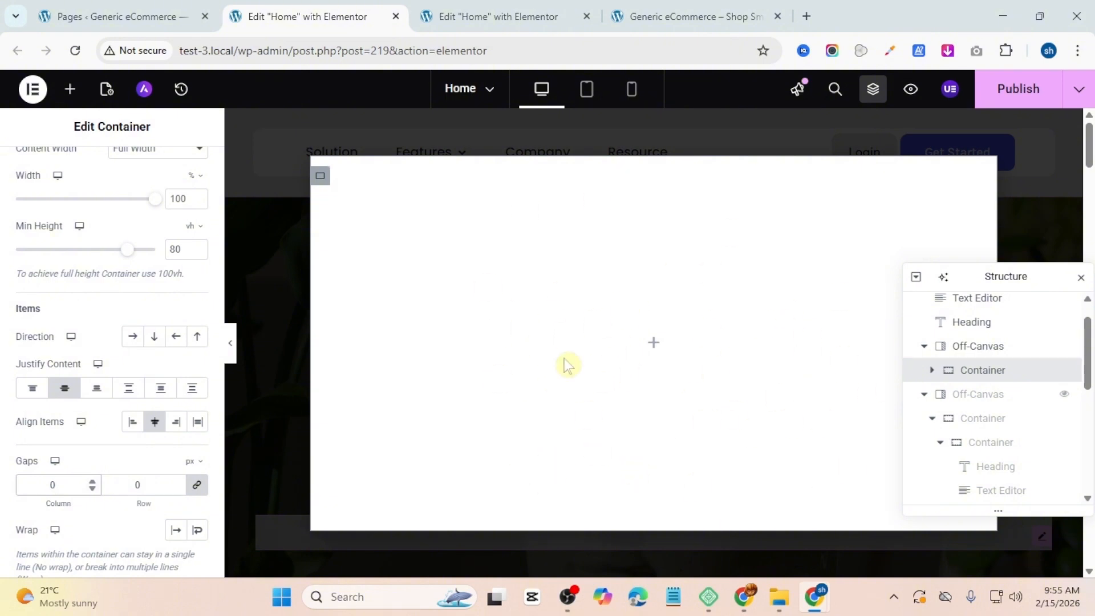
Step: Set the direction of the new off-canvas's main container to vertical column
{"action": "left_click", "coordinate": [653, 343]}
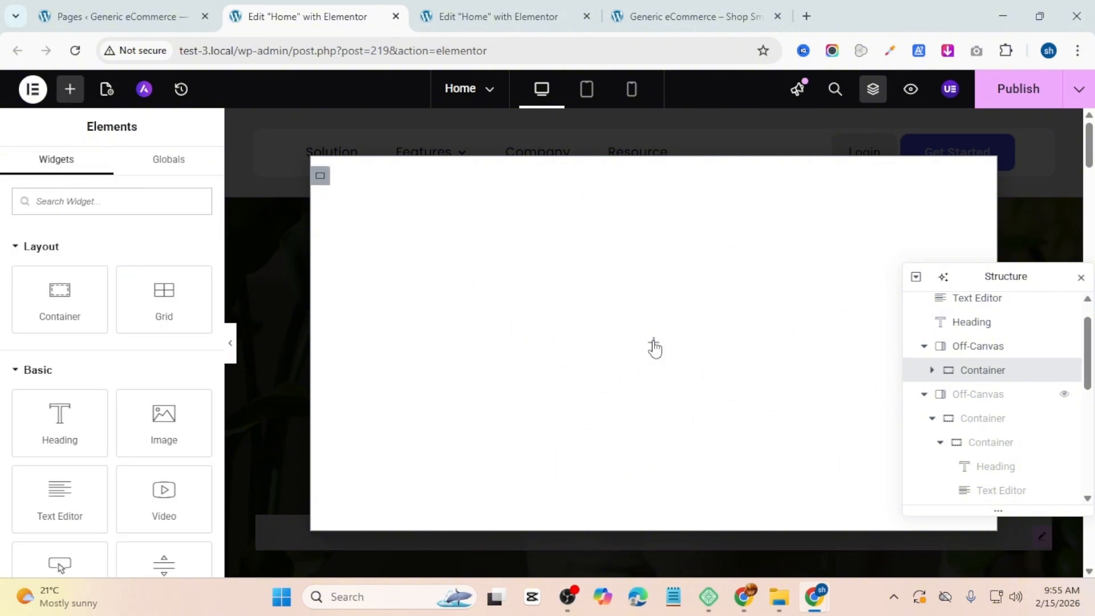
{"action": "left_click", "coordinate": [325, 181]}
{"action": "left_click", "coordinate": [52, 163]}
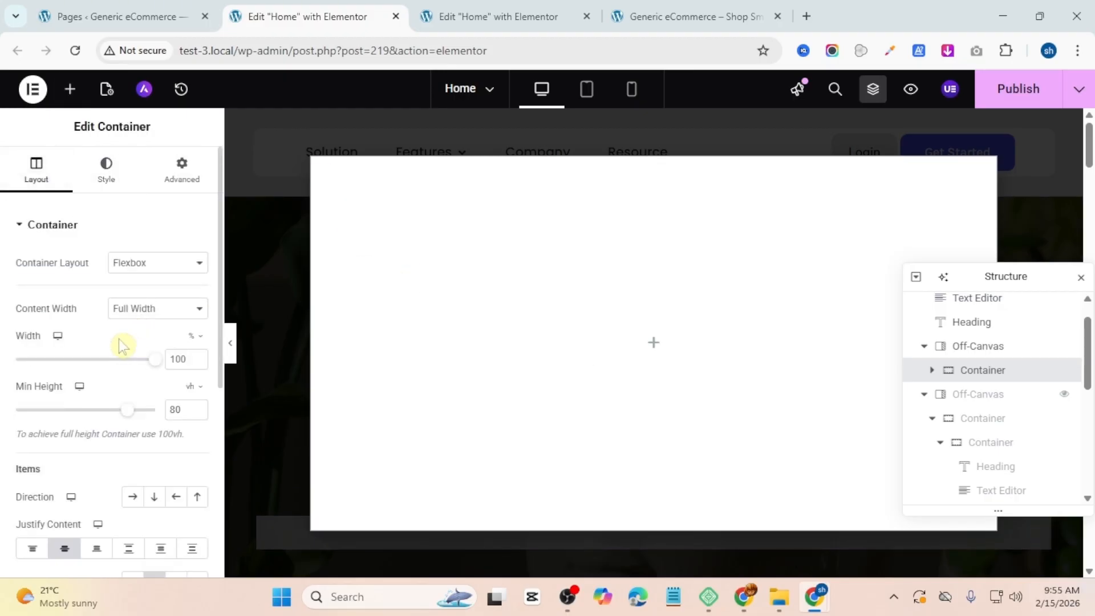
{"action": "scroll", "coordinate": [118, 338], "scroll_direction": "down", "scroll_amount": 2}
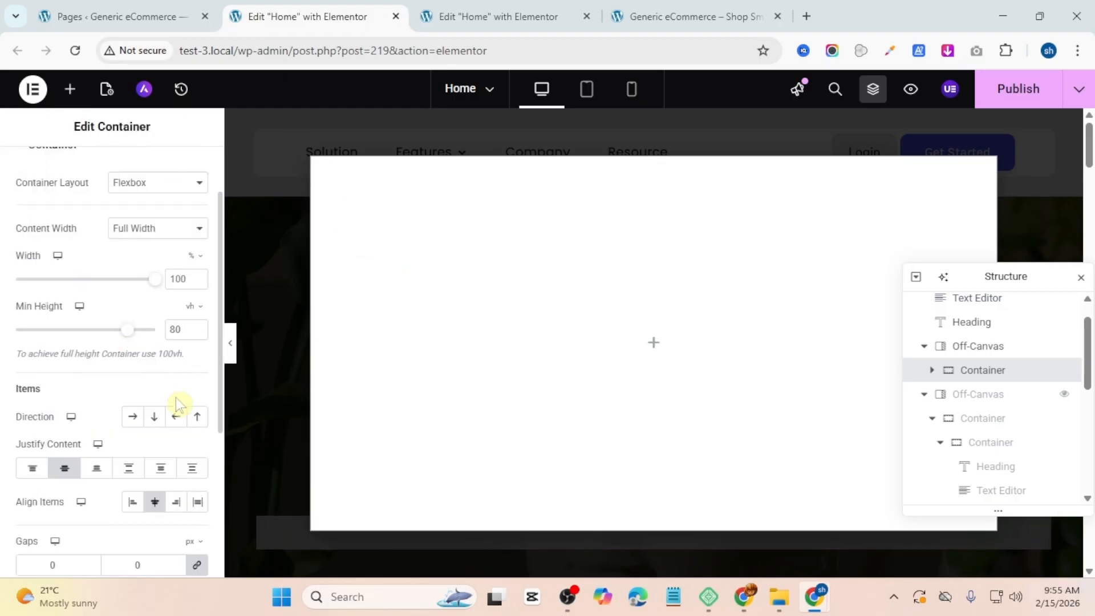
{"action": "left_click", "coordinate": [155, 420]}
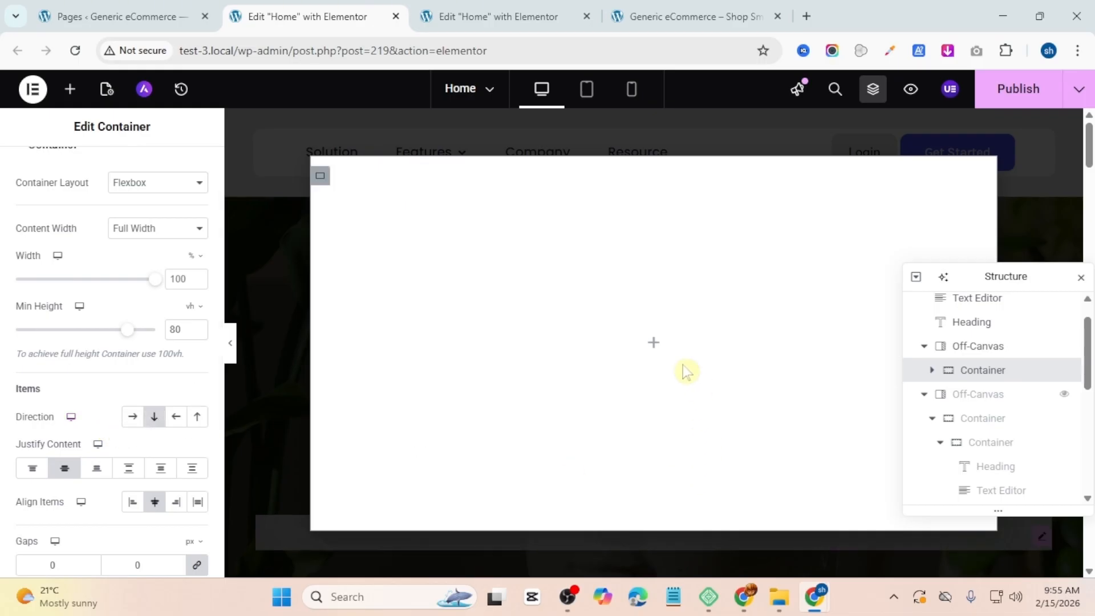
Step: Nest a container inside the off-canvas's main container and add a second new container below it
{"action": "left_click", "coordinate": [654, 344]}
{"action": "left_click_drag", "start_coordinate": [59, 299], "coordinate": [649, 379]}
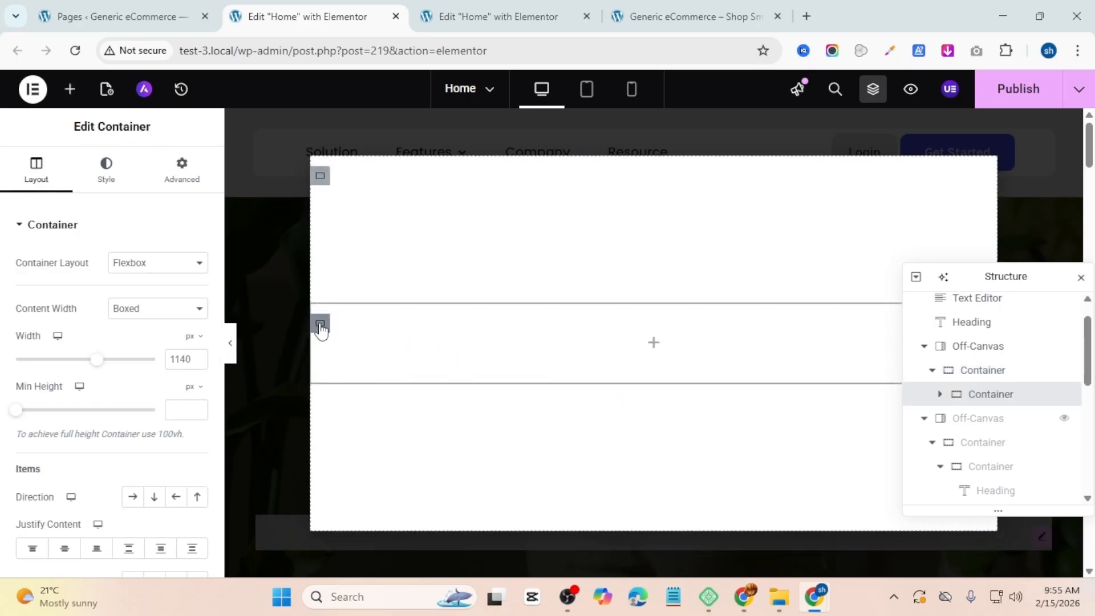
{"action": "right_click", "coordinate": [321, 328]}
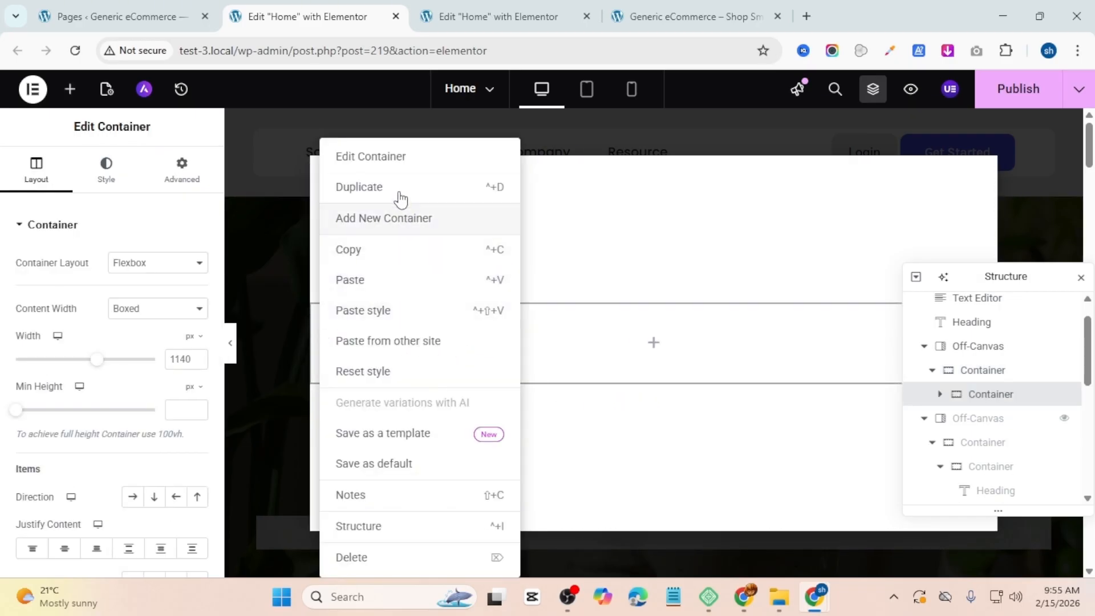
{"action": "left_click", "coordinate": [425, 220]}
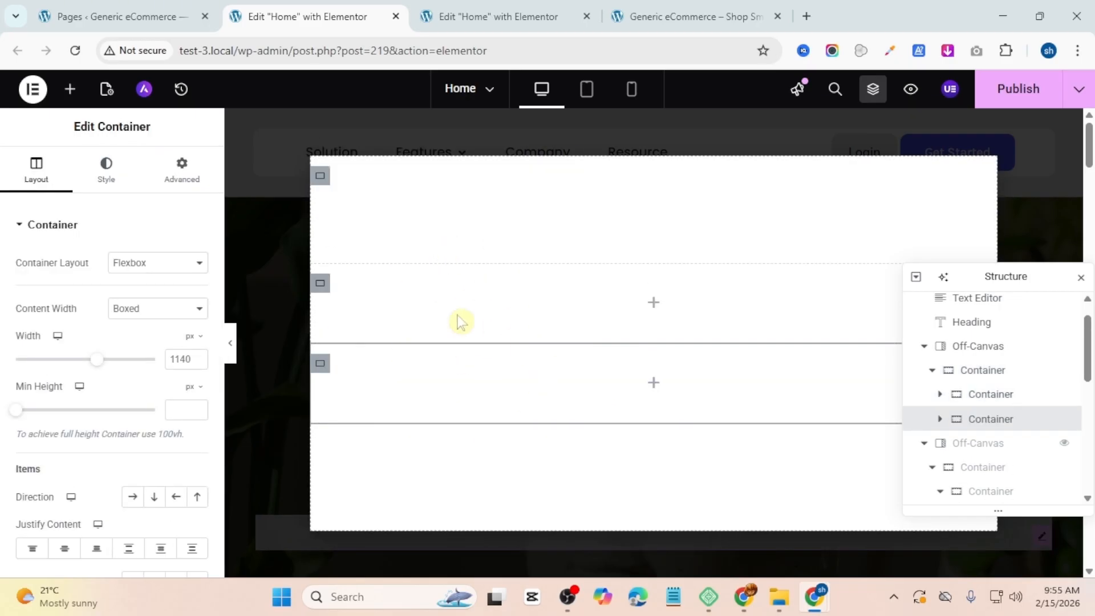
Step: Set the upper nested container's direction to horizontal row and its Align Items to center
{"action": "left_click", "coordinate": [653, 306]}
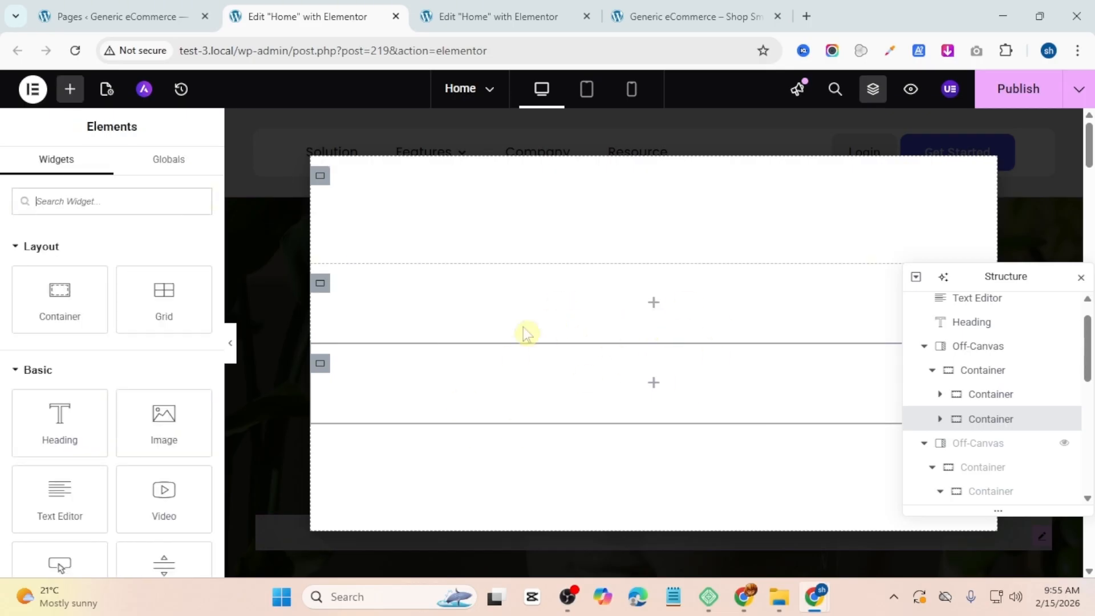
{"action": "left_click", "coordinate": [320, 283]}
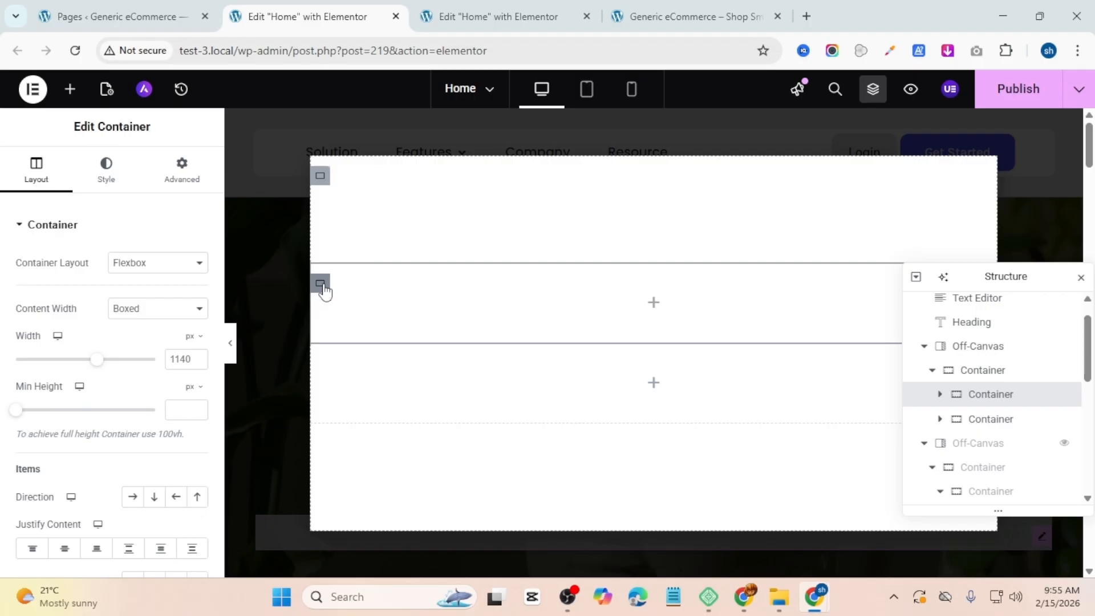
{"action": "scroll", "coordinate": [160, 428], "scroll_direction": "down", "scroll_amount": 2}
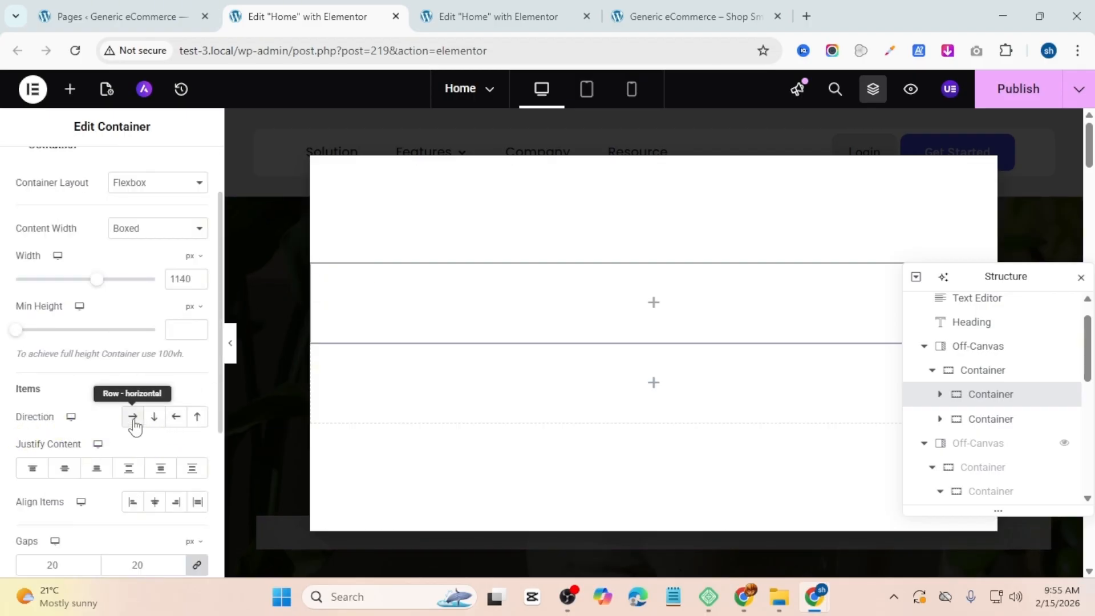
{"action": "left_click", "coordinate": [132, 416]}
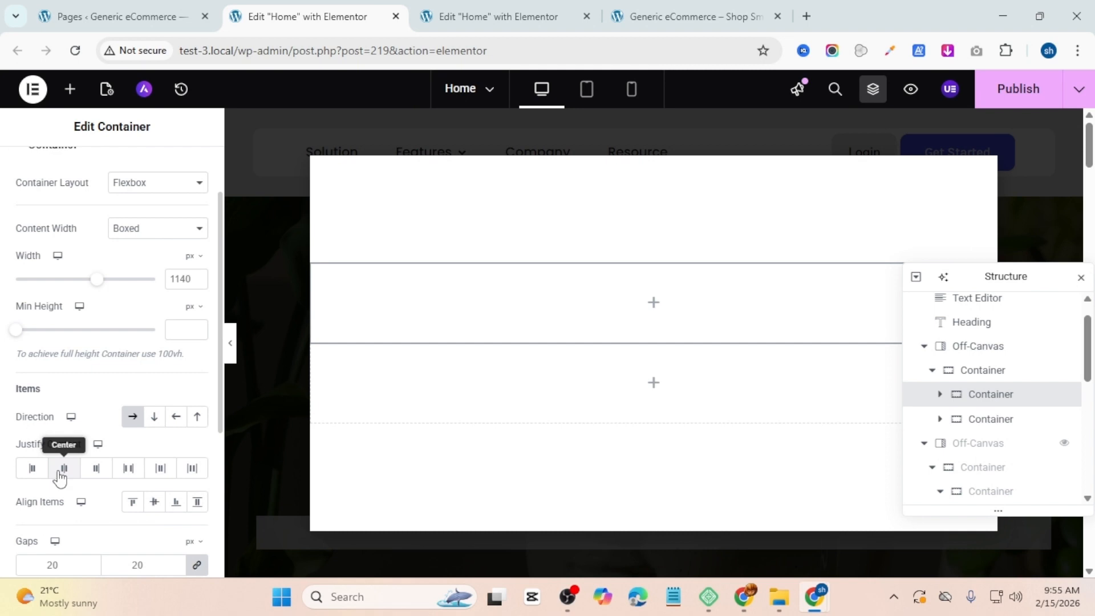
{"action": "left_click", "coordinate": [154, 502]}
Step: Insert a container inside the upper nested container and duplicate it to form two side-by-side columns
{"action": "left_click", "coordinate": [654, 307]}
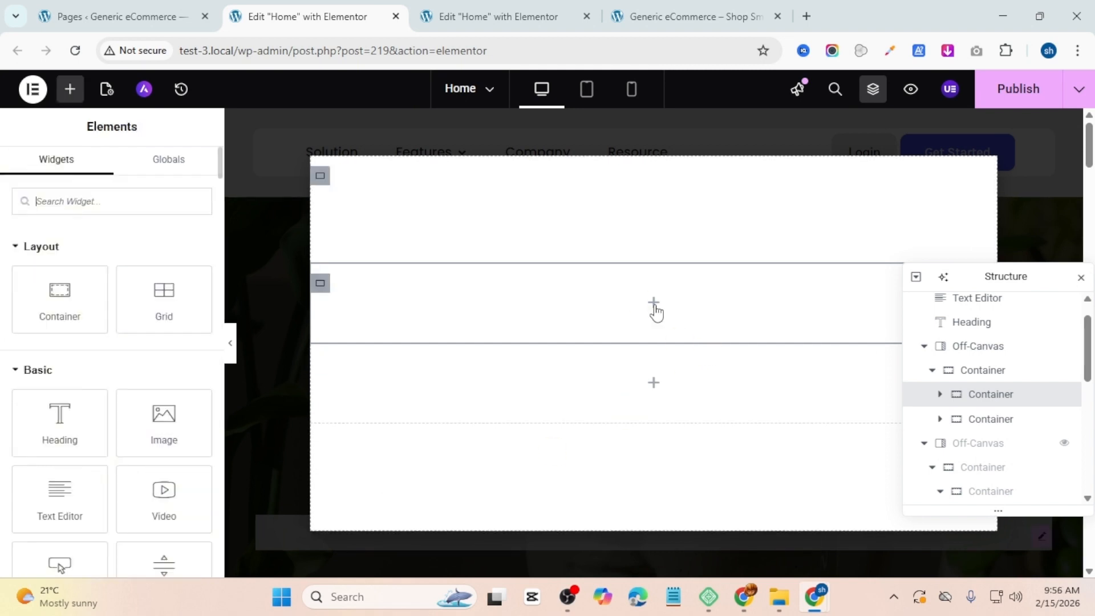
{"action": "left_click_drag", "start_coordinate": [74, 308], "coordinate": [626, 318]}
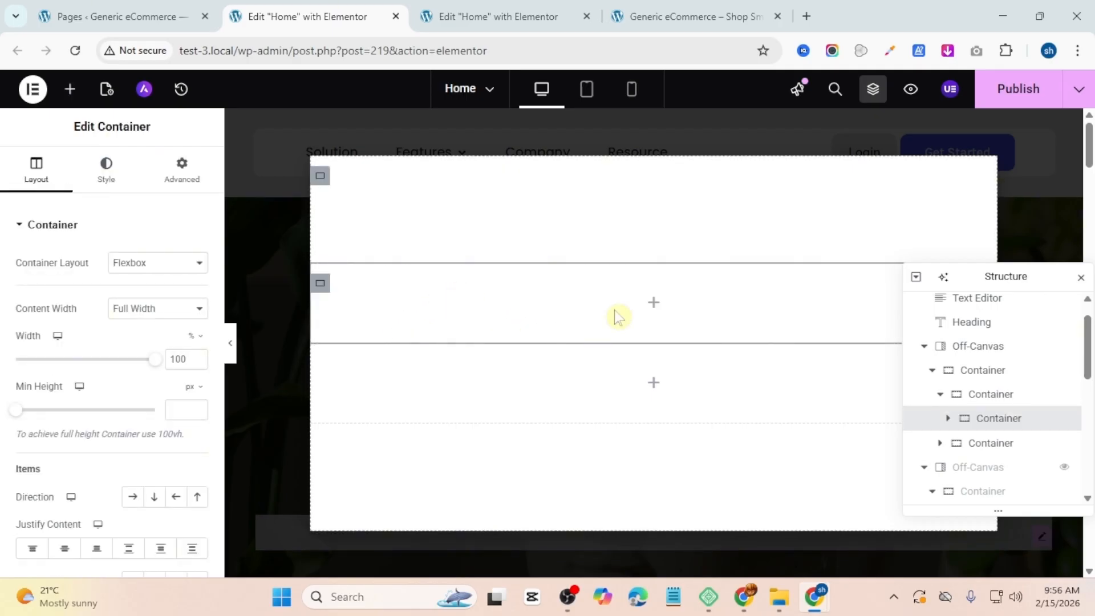
{"action": "right_click", "coordinate": [979, 418]}
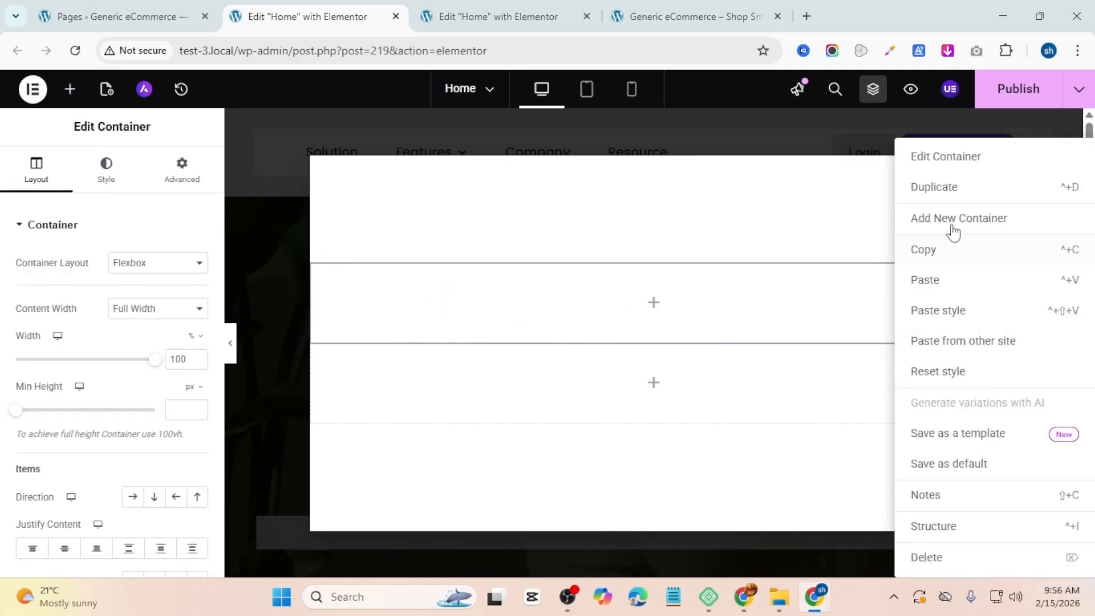
{"action": "left_click", "coordinate": [948, 198]}
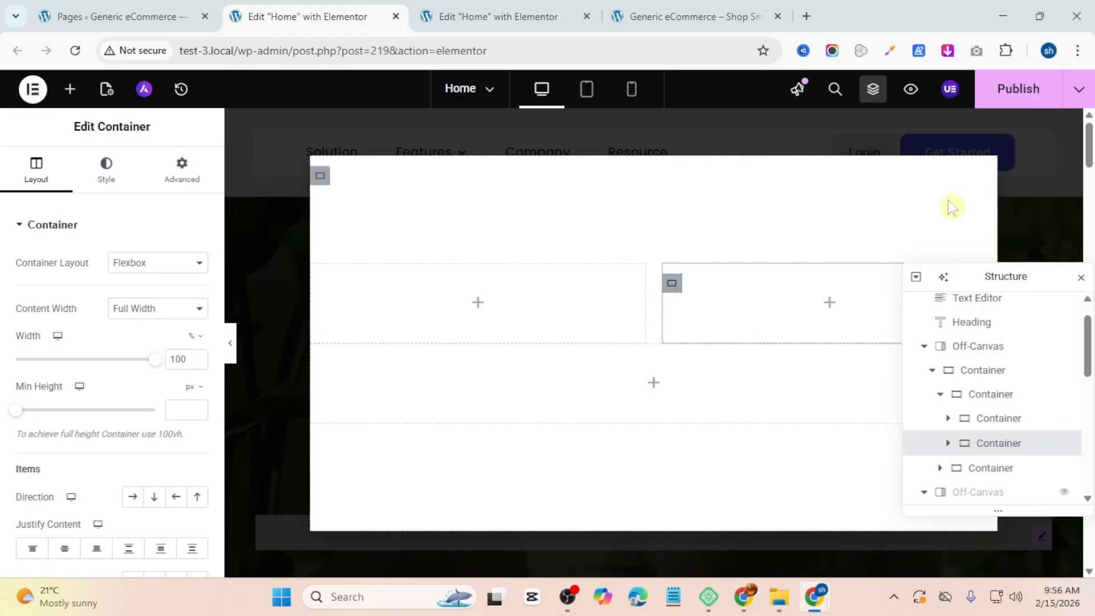
Step: Set the column and row gaps of the container holding the two columns to 0
{"action": "left_click", "coordinate": [998, 399]}
{"action": "scroll", "coordinate": [114, 476], "scroll_direction": "down", "scroll_amount": 5}
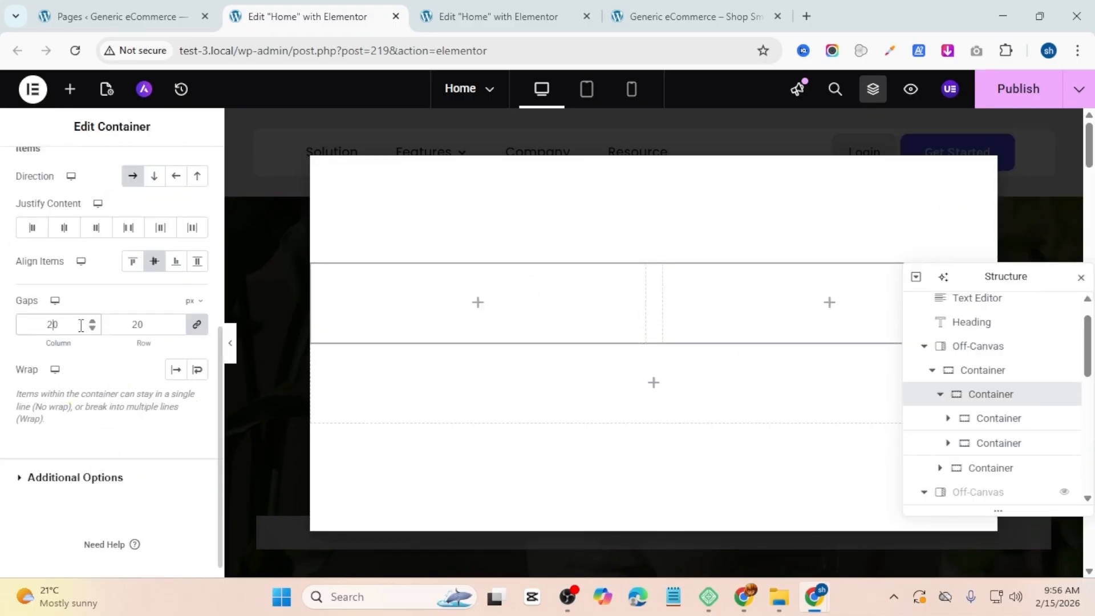
{"action": "double_click", "coordinate": [80, 324]}
{"action": "type", "text": "0"}
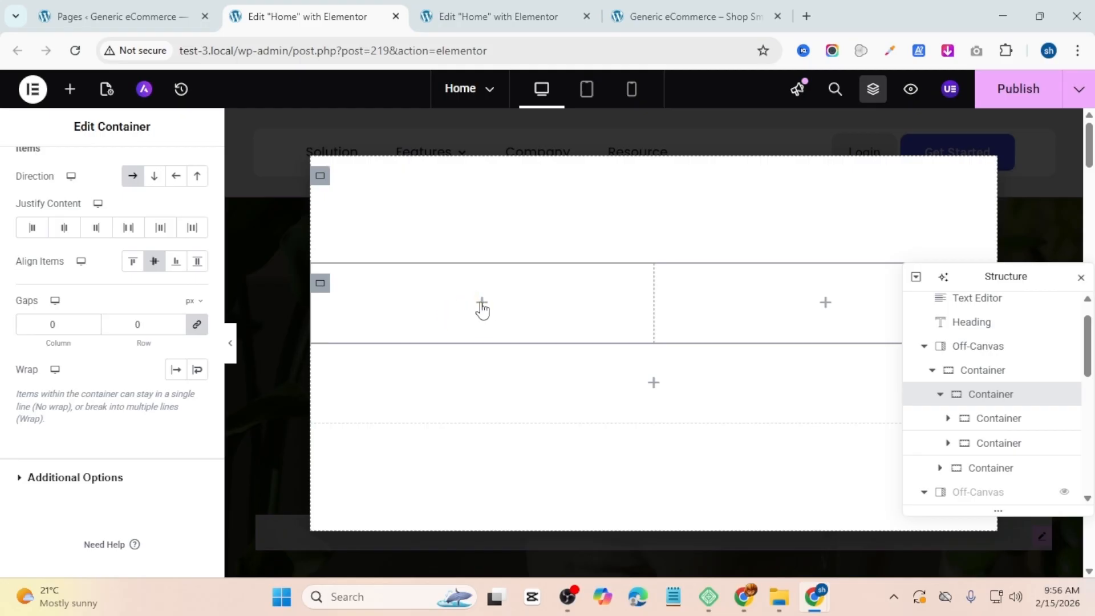
Step: Add an Image widget to the left column with the illustration of a man reading a newspaper, at Full resolution
{"action": "left_click", "coordinate": [477, 315]}
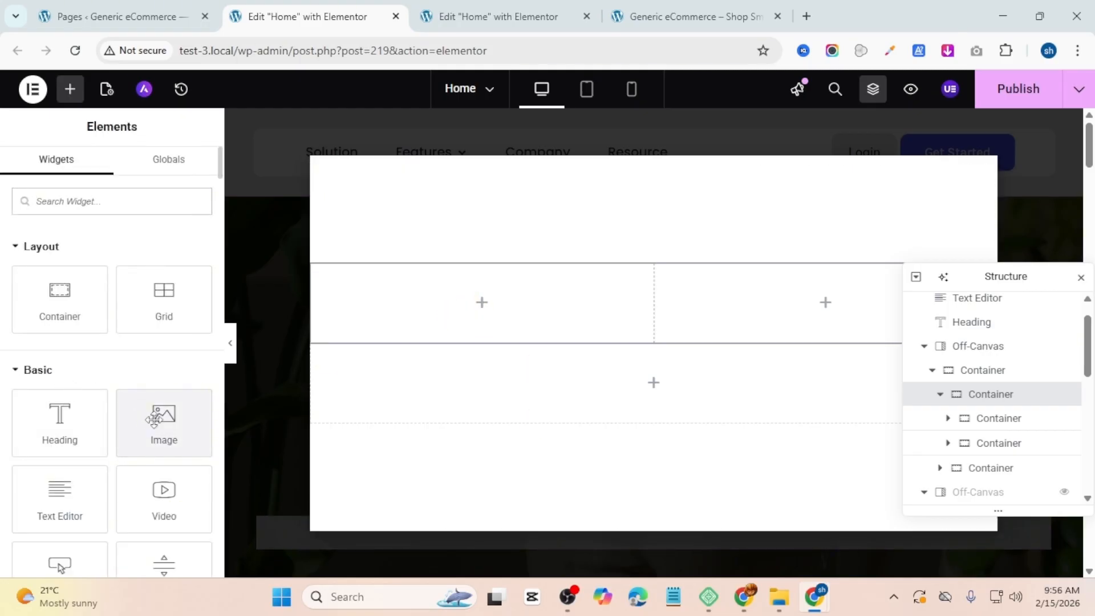
{"action": "left_click_drag", "start_coordinate": [143, 404], "coordinate": [484, 306]}
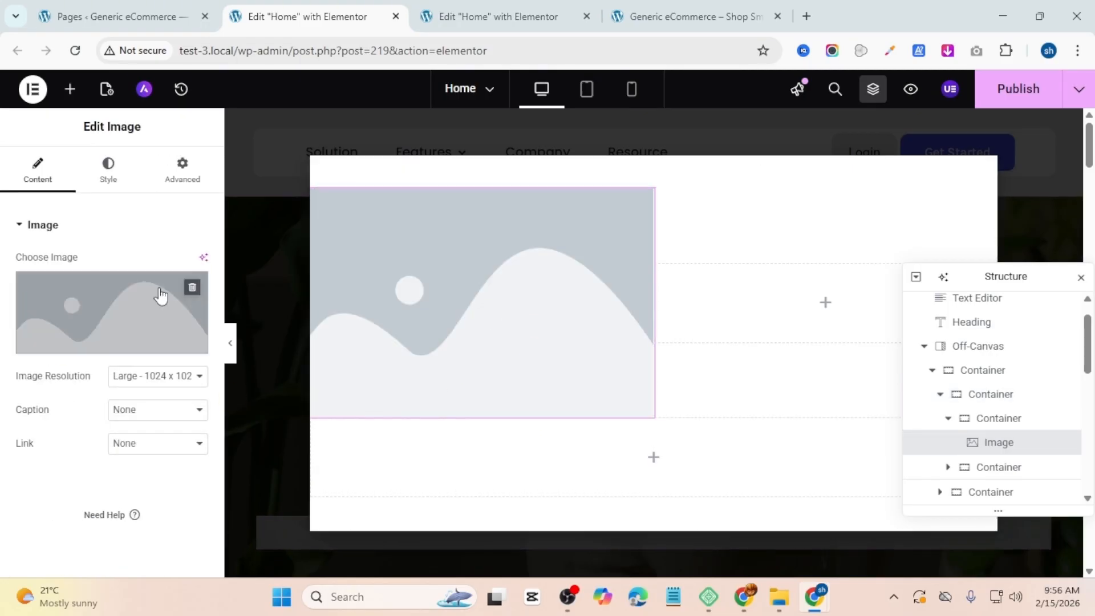
{"action": "left_click", "coordinate": [103, 306]}
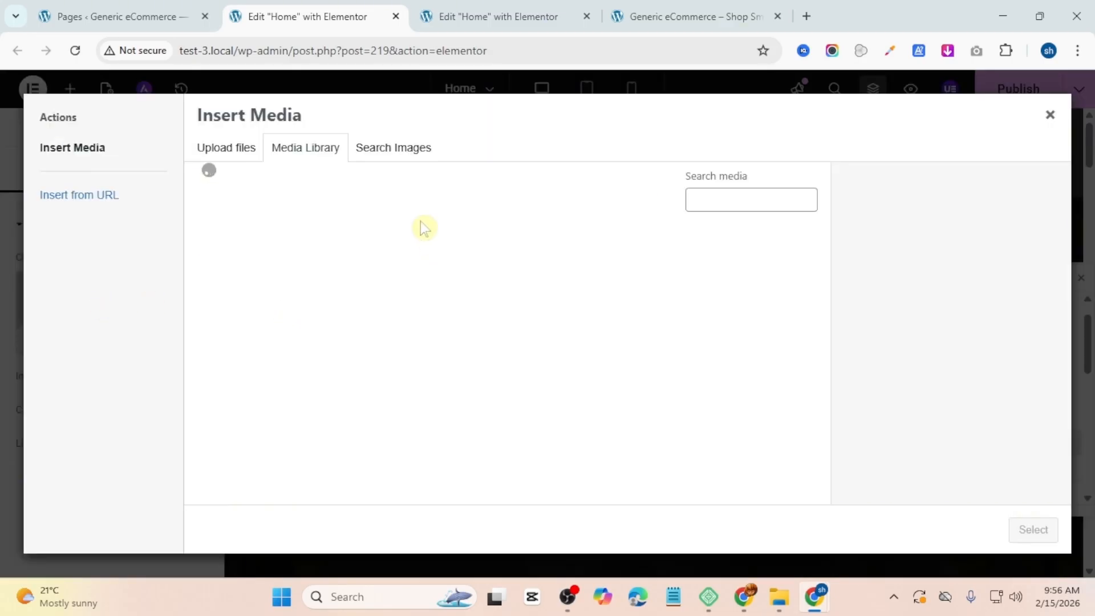
{"action": "left_click", "coordinate": [264, 308]}
{"action": "left_click", "coordinate": [1022, 529]}
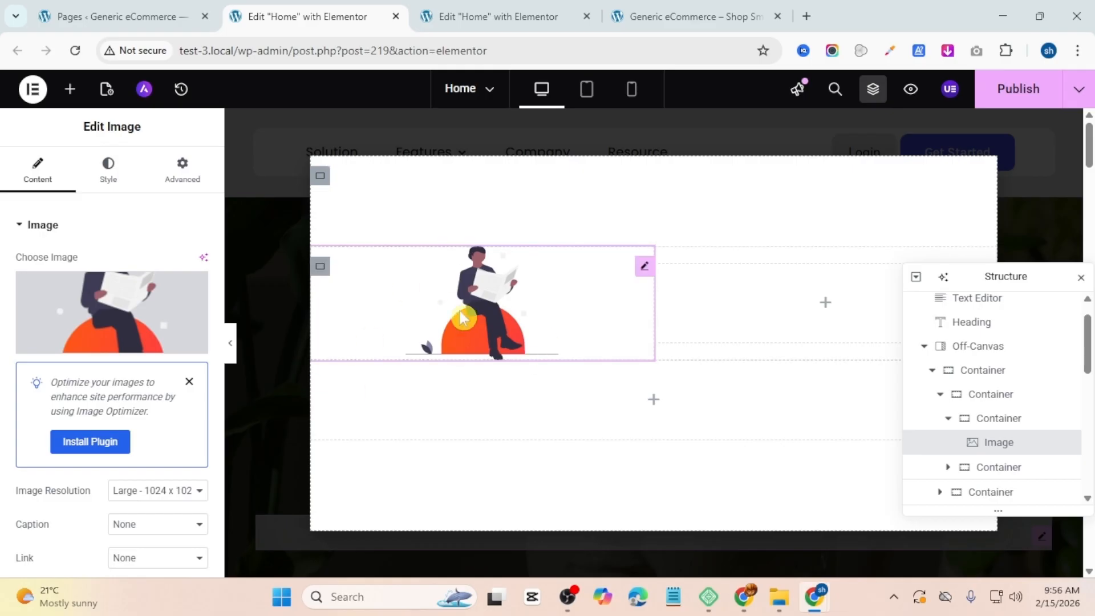
{"action": "left_click", "coordinate": [153, 491]}
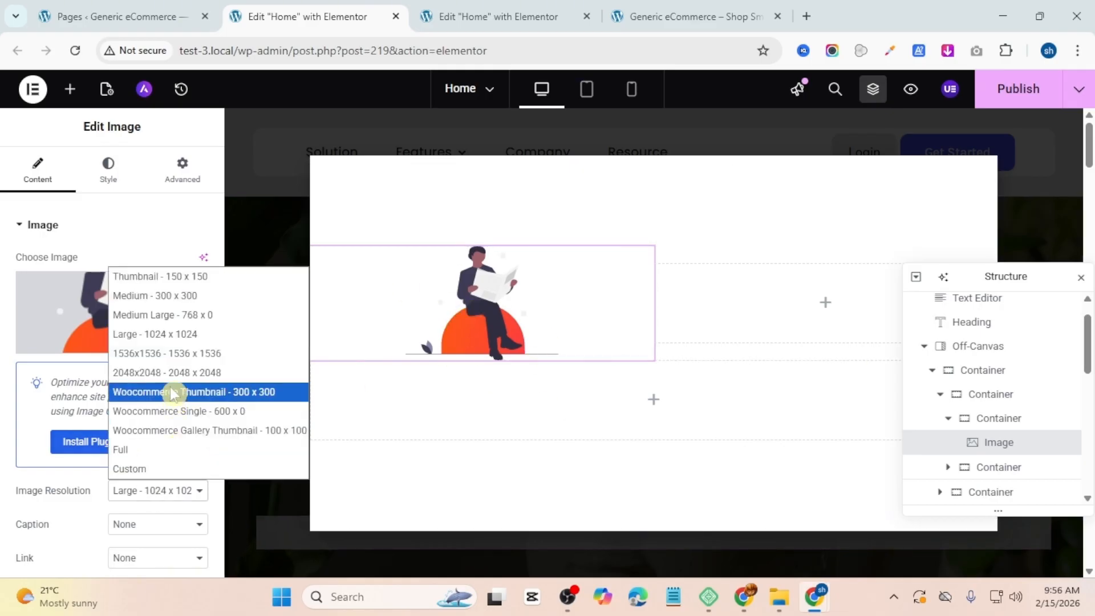
{"action": "left_click", "coordinate": [171, 450]}
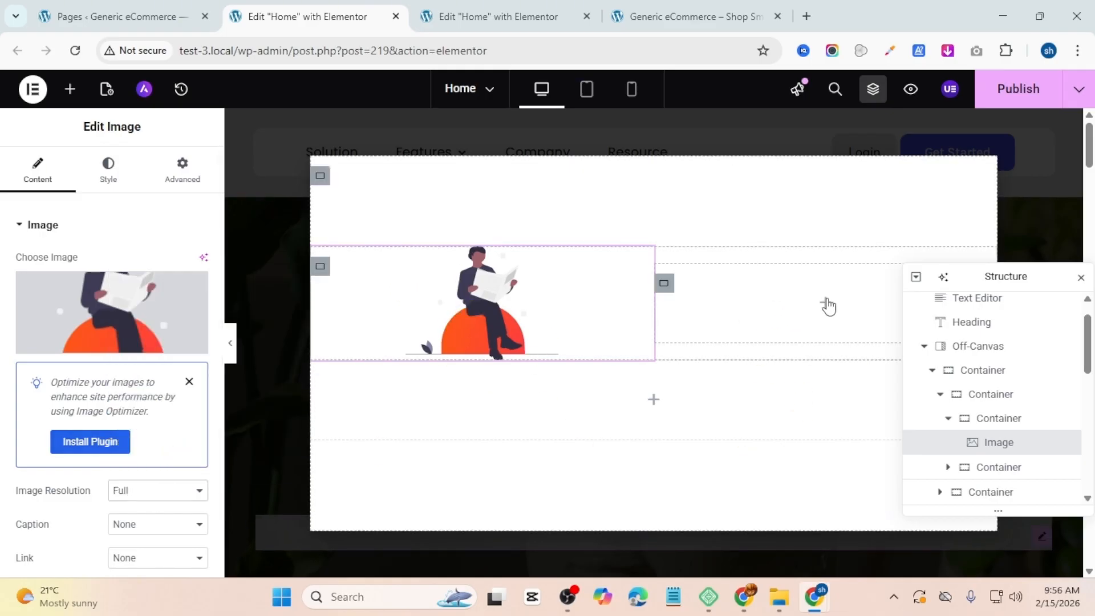
Step: Add a heading reading "Get our weekly" to the right column
{"action": "left_click", "coordinate": [826, 304]}
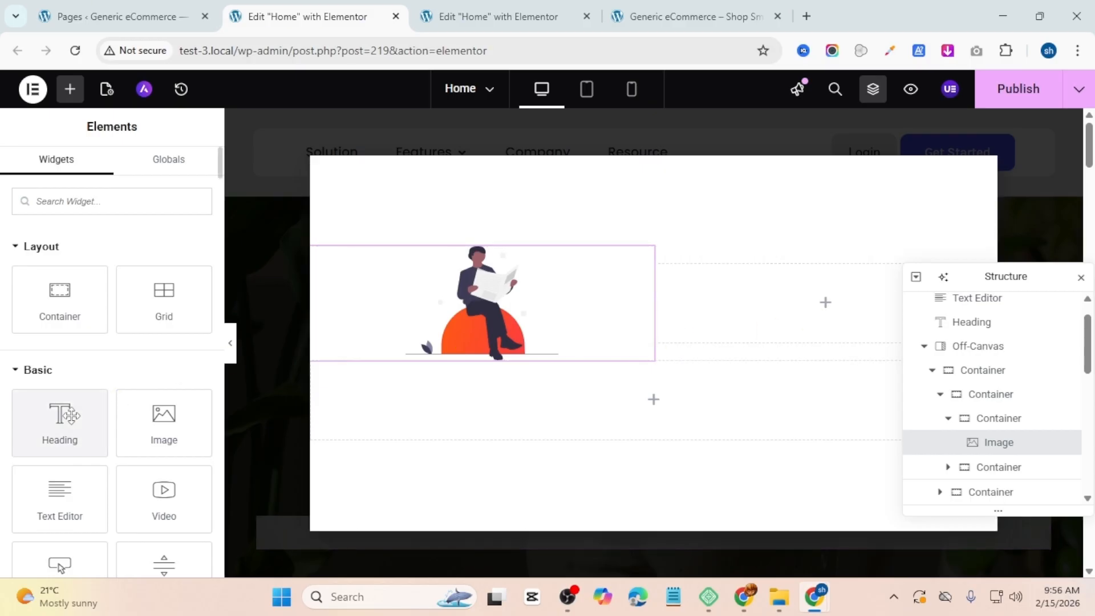
{"action": "left_click_drag", "start_coordinate": [60, 419], "coordinate": [839, 300]}
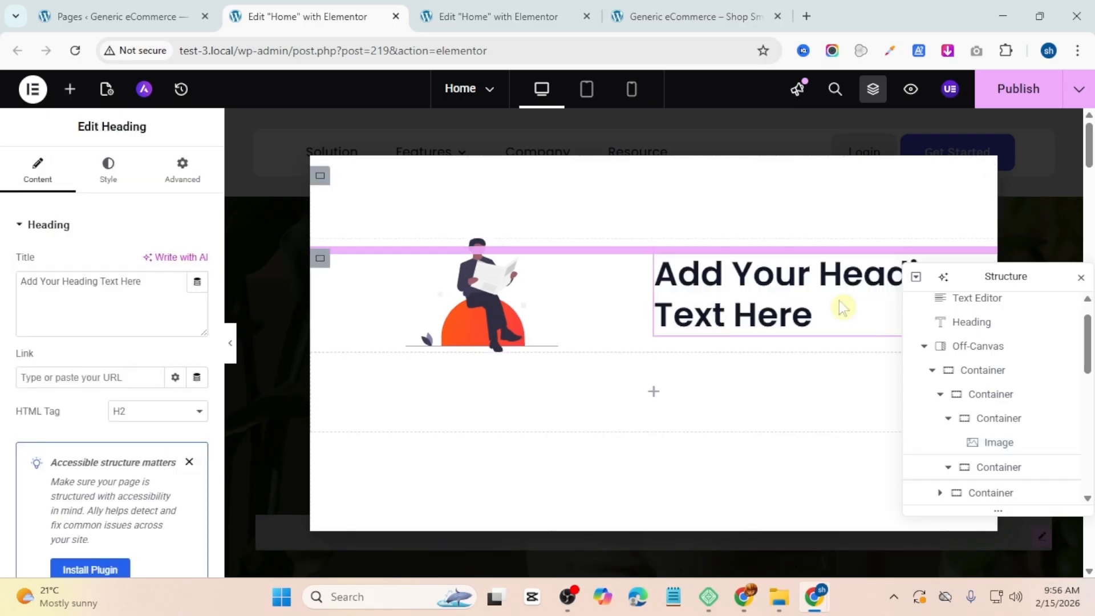
{"action": "type", "text": "Get our weekly"}
Step: Style the "Get our weekly" heading with the Poppins font, a 20 px size and Uppercase transform
{"action": "left_click", "coordinate": [109, 173]}
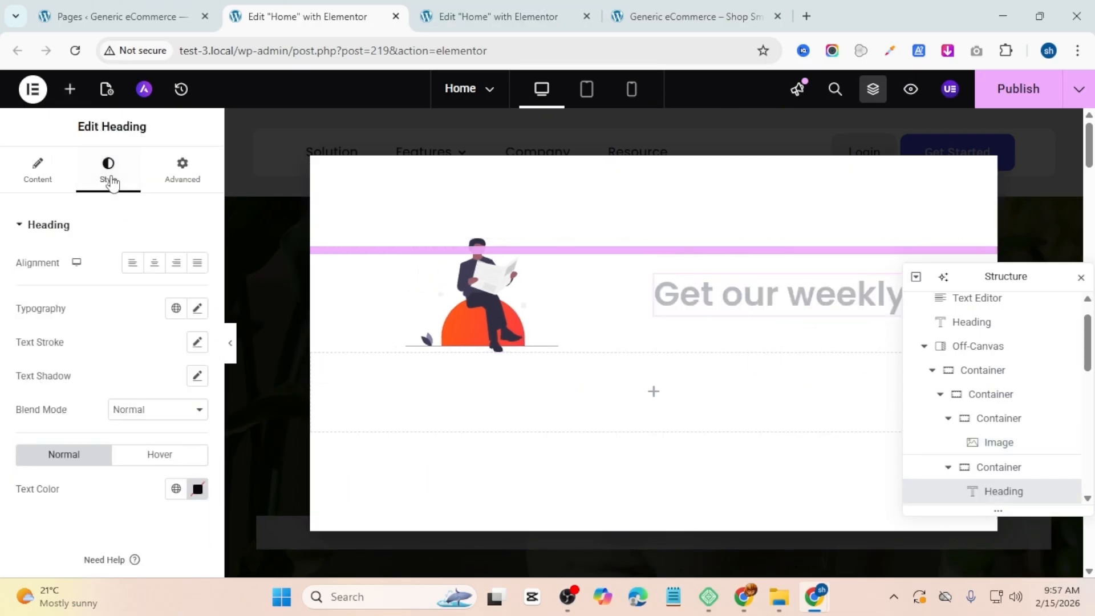
{"action": "left_click", "coordinate": [196, 308]}
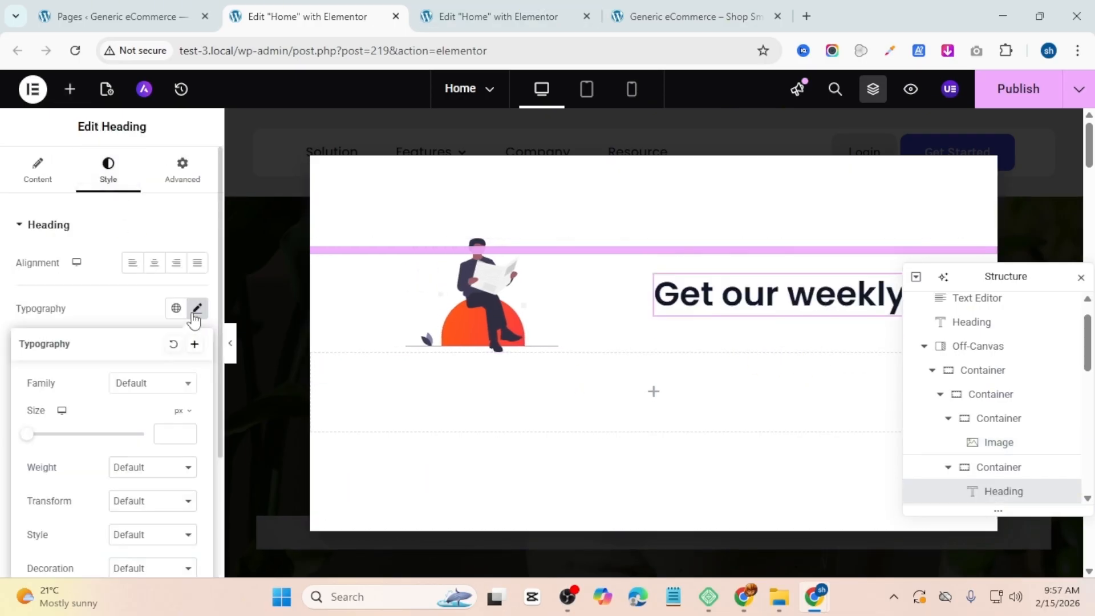
{"action": "left_click", "coordinate": [158, 388]}
{"action": "type", "text": "popp"}
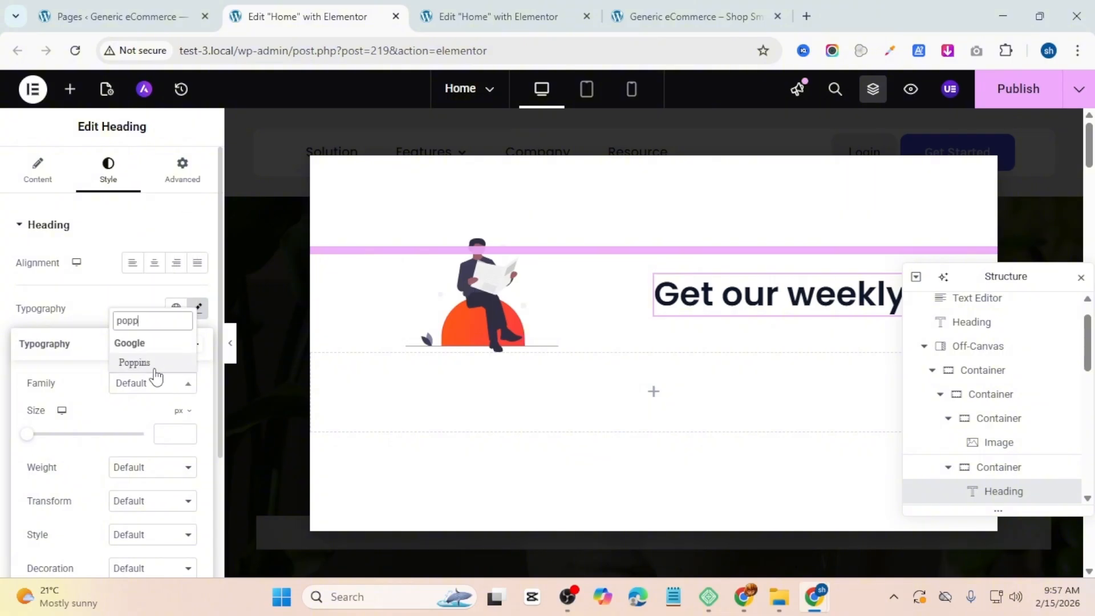
{"action": "left_click", "coordinate": [137, 364]}
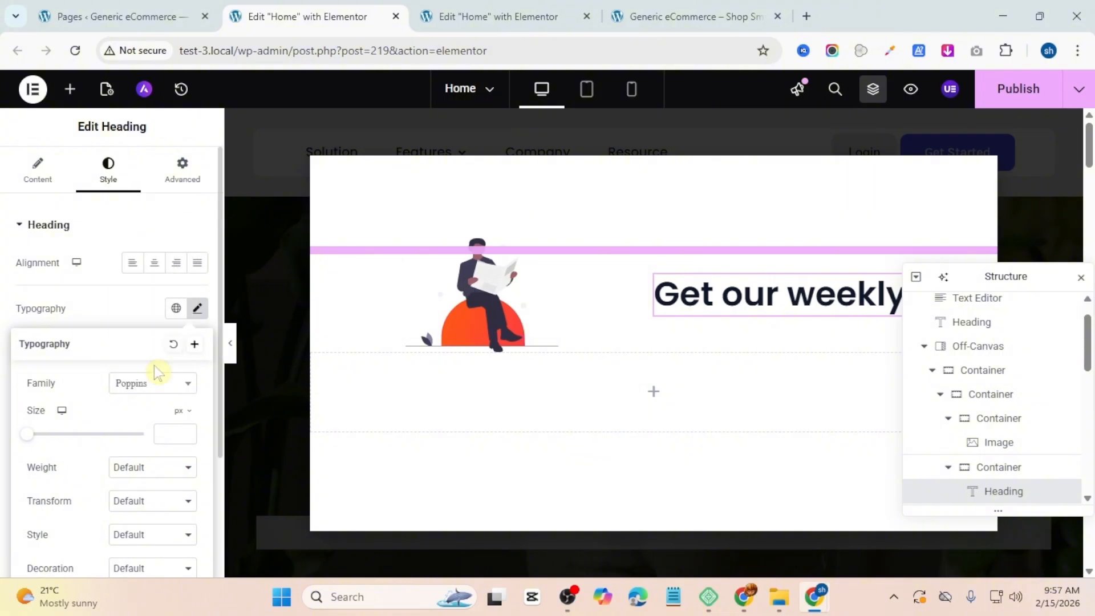
{"action": "left_click_drag", "start_coordinate": [187, 432], "coordinate": [187, 431]}
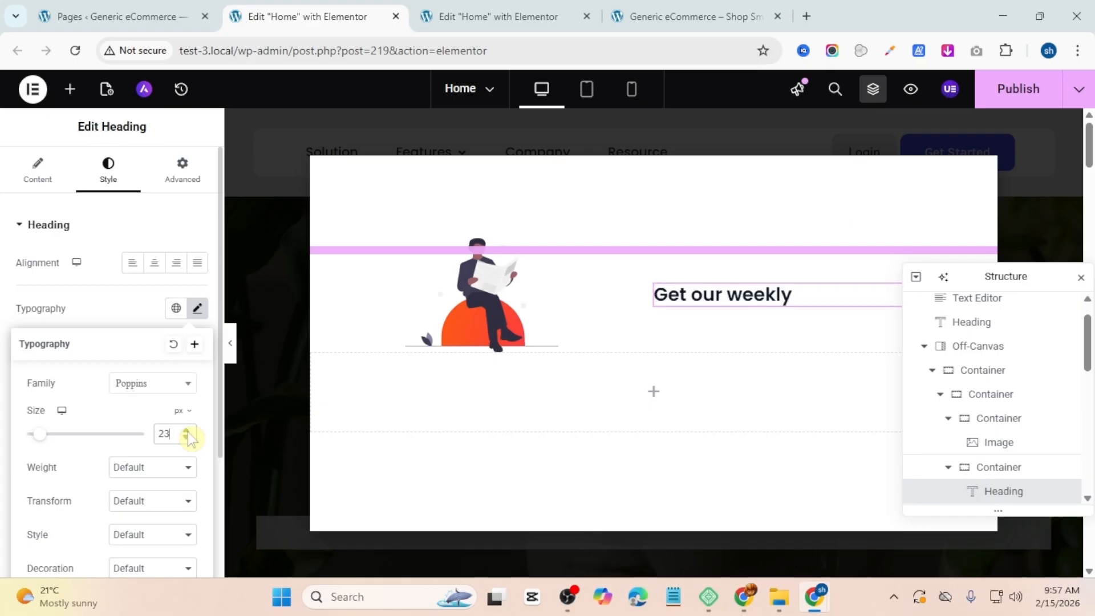
{"action": "left_click", "coordinate": [183, 464]}
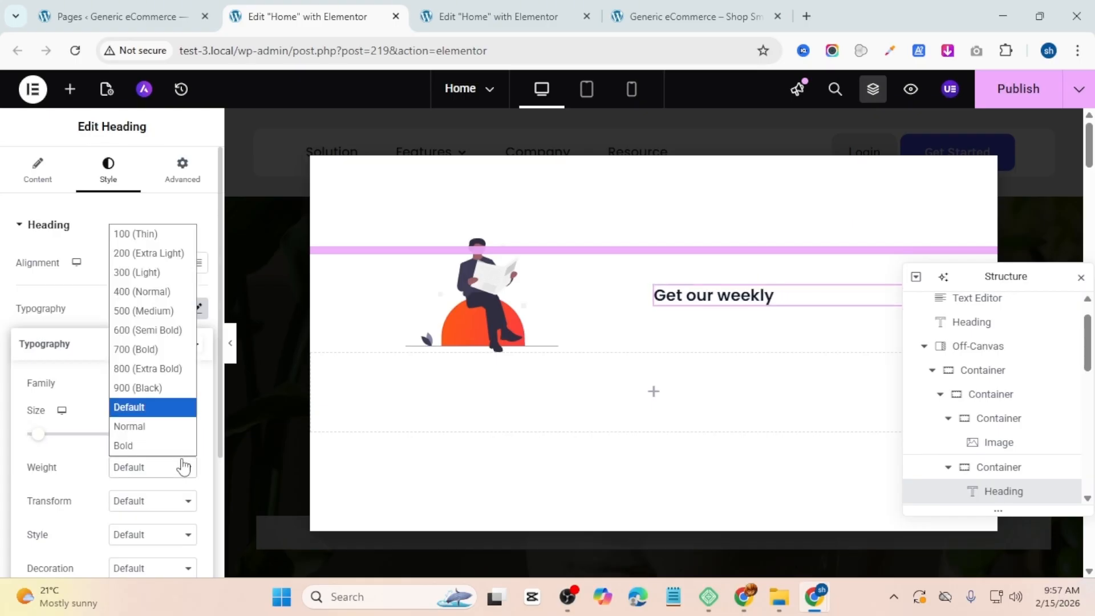
{"action": "left_click", "coordinate": [149, 415]}
{"action": "left_click", "coordinate": [154, 506]}
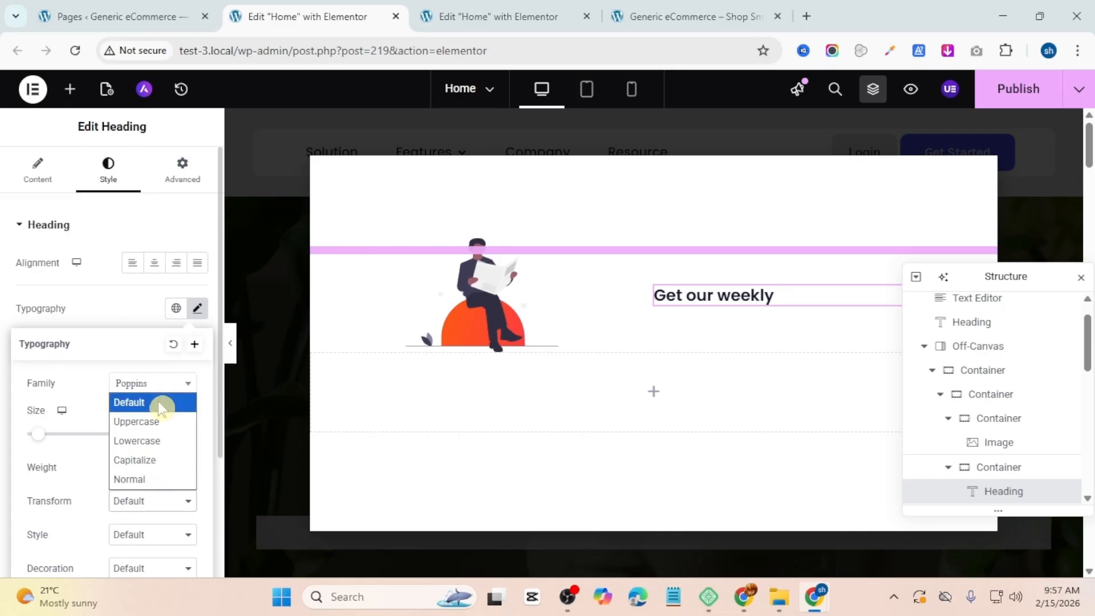
{"action": "left_click", "coordinate": [143, 421]}
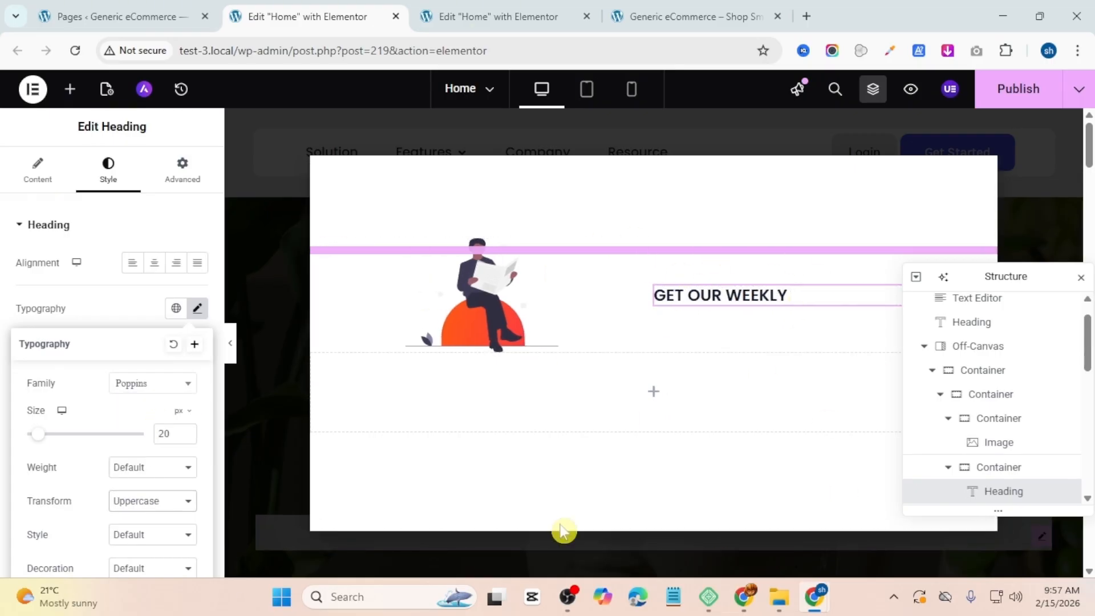
Step: Add a second heading reading "newsletter" below the "Get our weekly" heading
{"action": "left_click", "coordinate": [69, 89]}
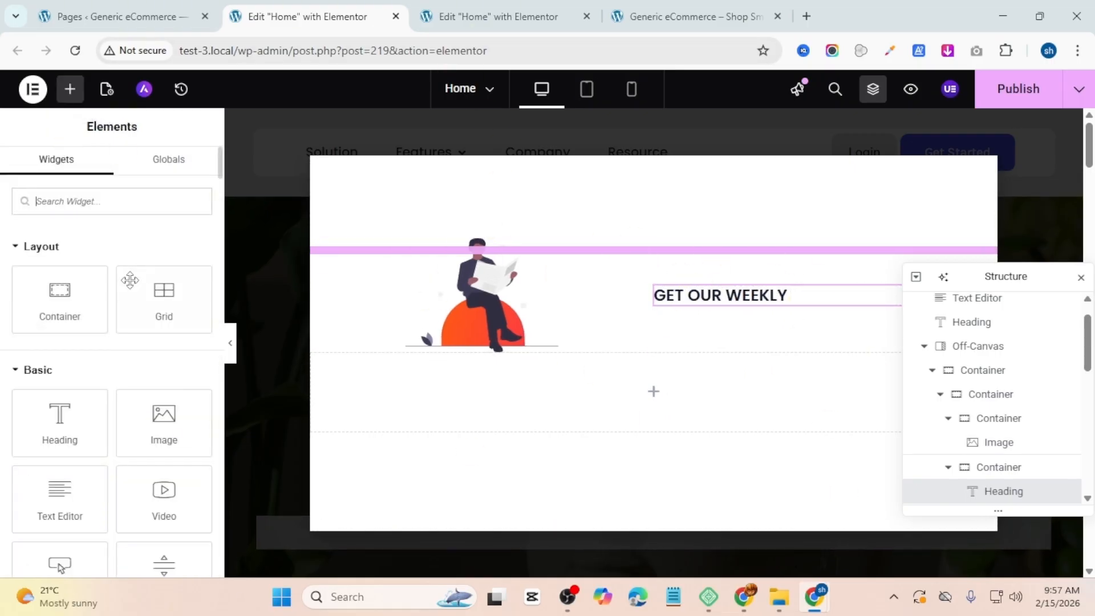
{"action": "left_click_drag", "start_coordinate": [59, 422], "coordinate": [778, 301]}
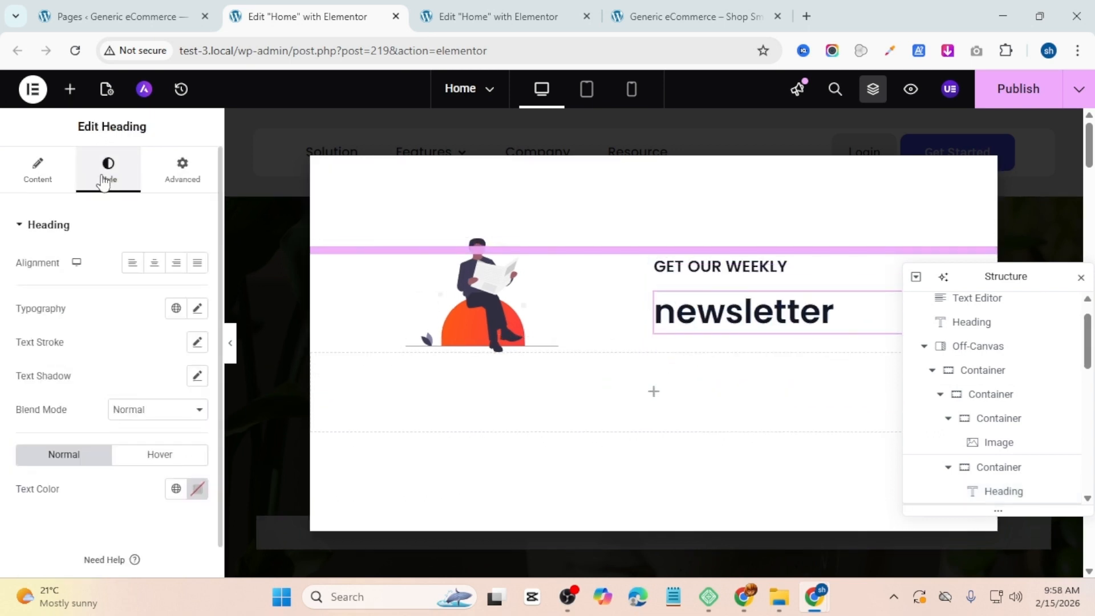
Step: Style the "newsletter" heading with the Poppins font at a size of 40 px
{"action": "left_click", "coordinate": [197, 309]}
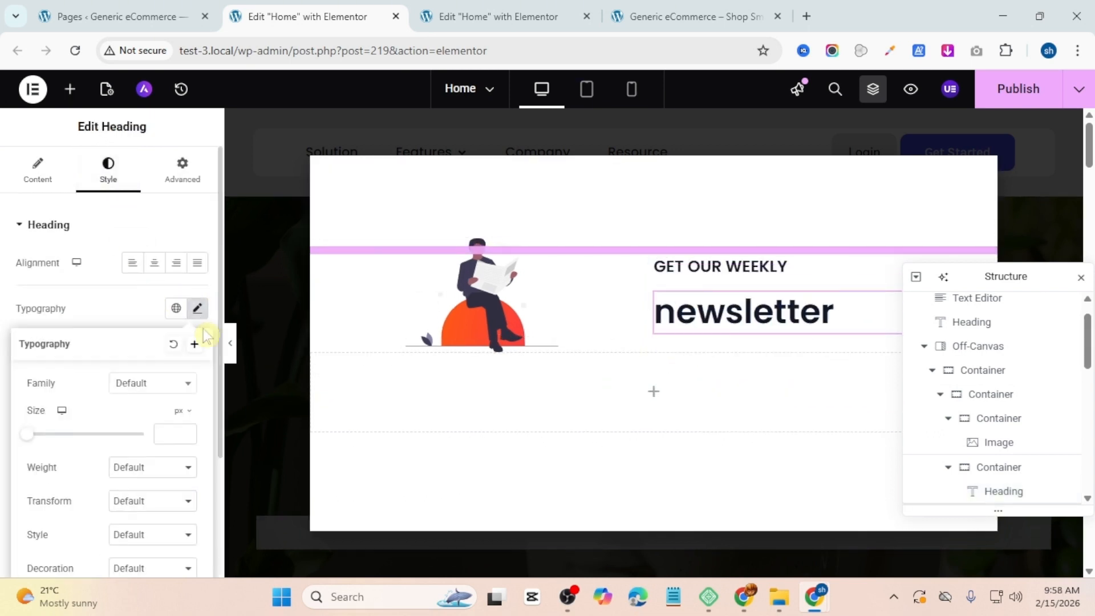
{"action": "left_click", "coordinate": [140, 395]}
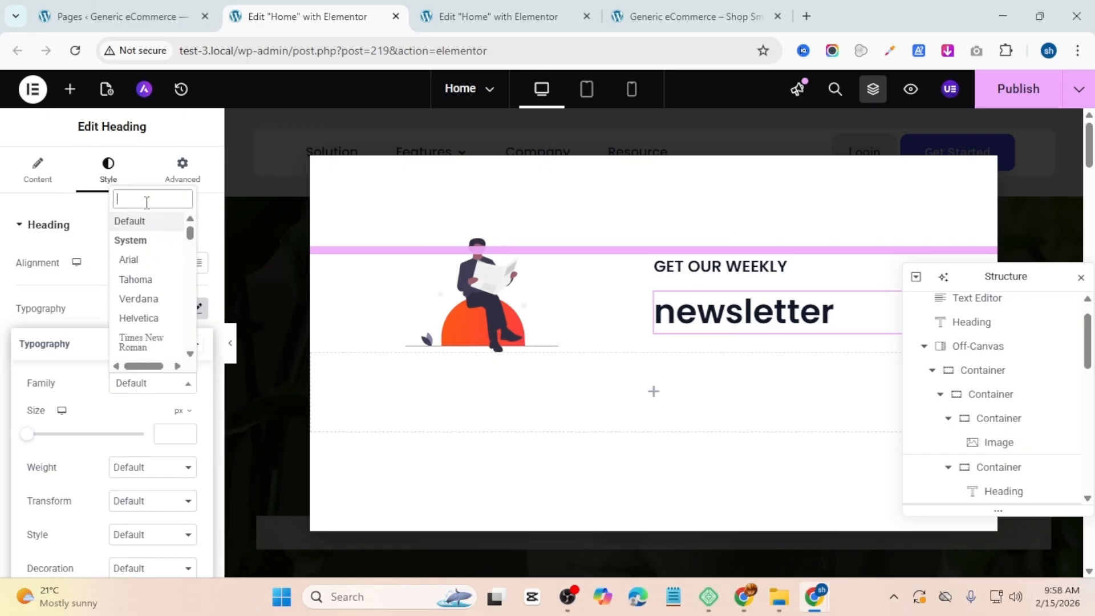
{"action": "type", "text": "popp"}
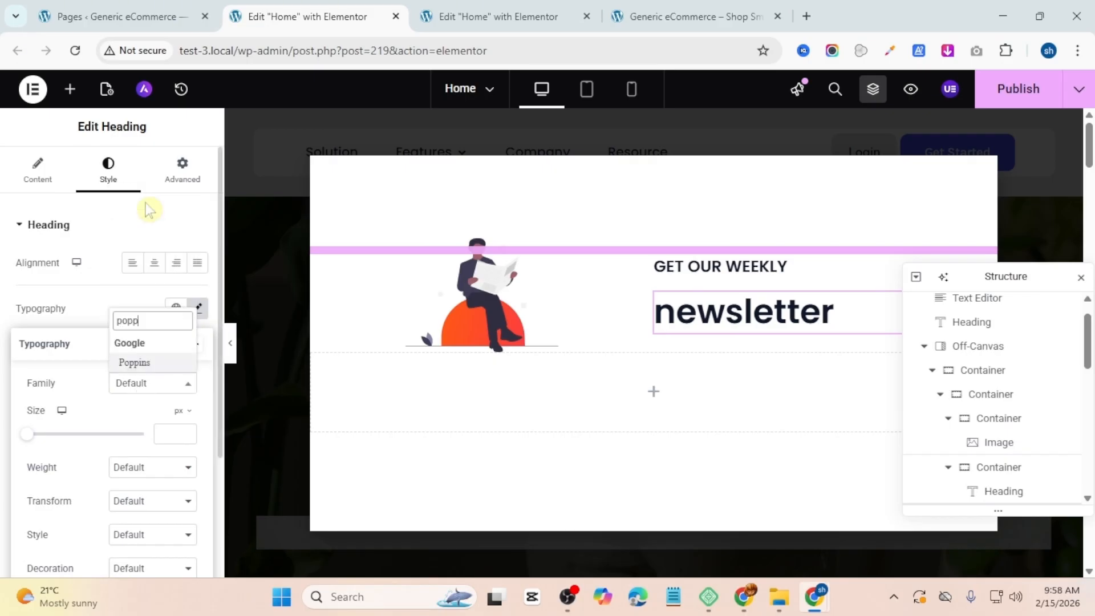
{"action": "left_click", "coordinate": [150, 364]}
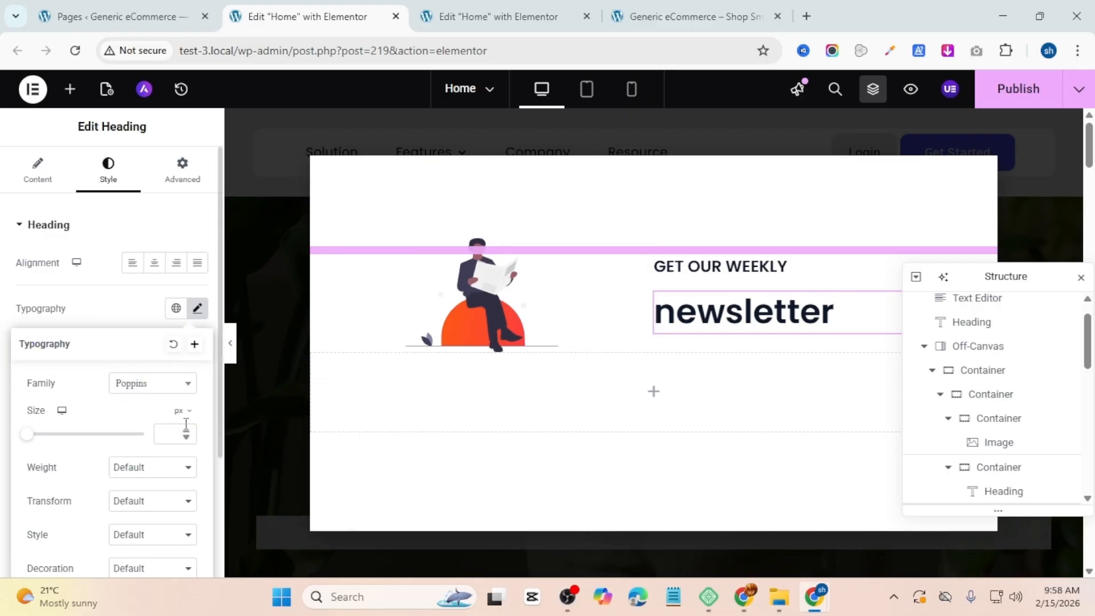
{"action": "left_click_drag", "start_coordinate": [187, 432], "coordinate": [186, 431]}
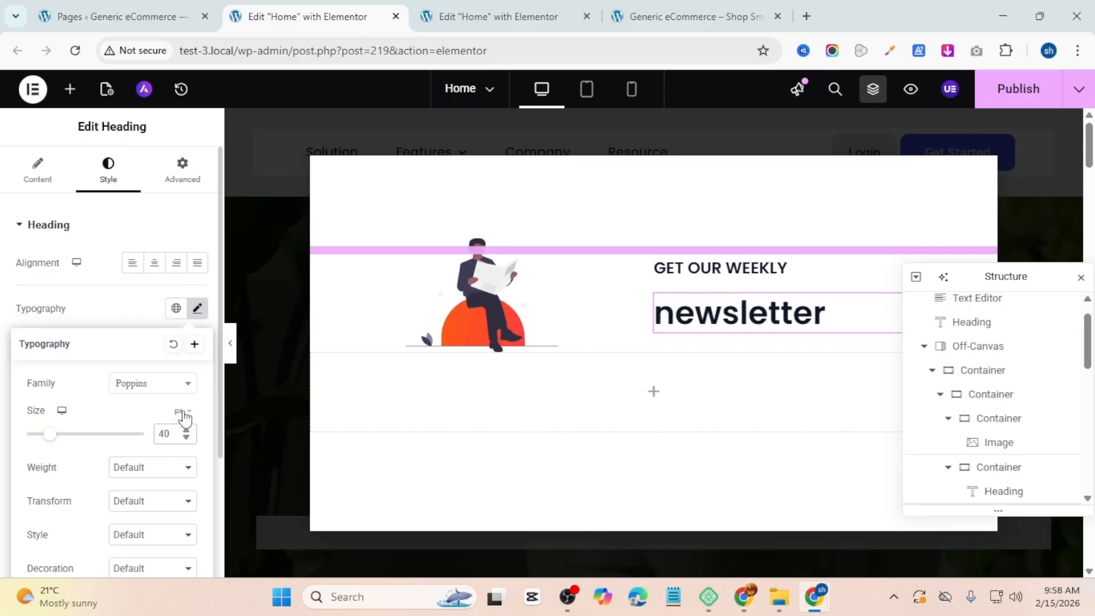
Step: Set the column and row gaps of the container holding the two headings to 0 px
{"action": "left_click", "coordinate": [663, 278]}
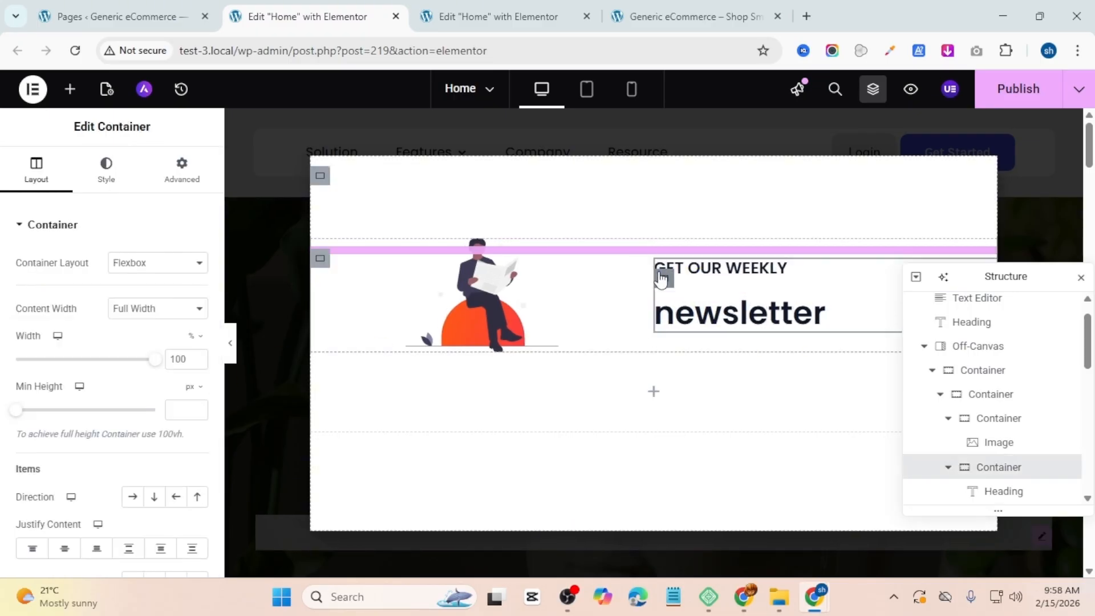
{"action": "scroll", "coordinate": [85, 478], "scroll_direction": "down", "scroll_amount": 5}
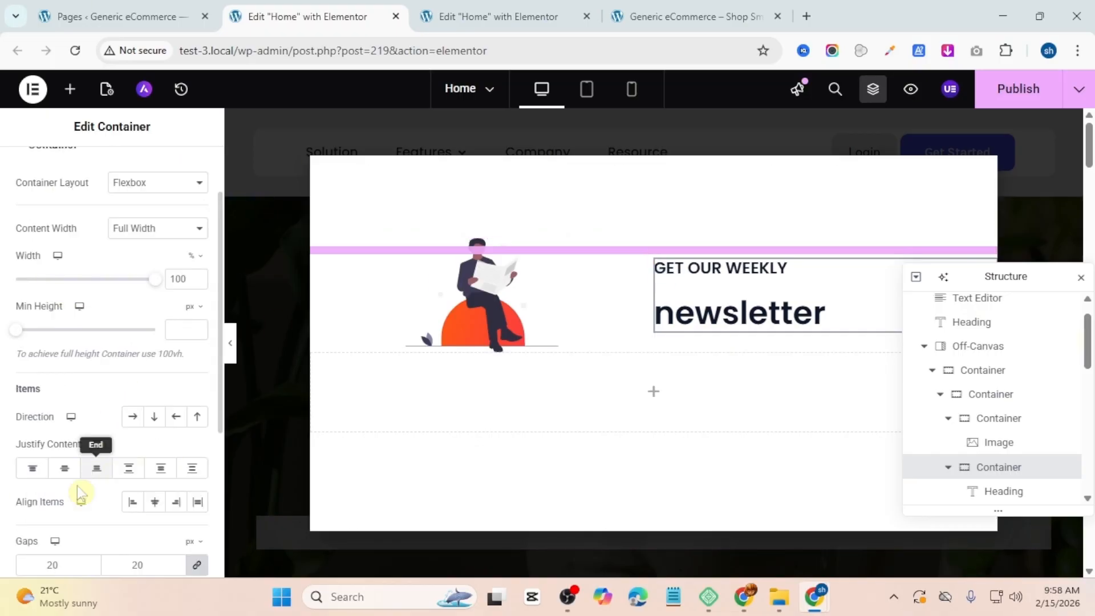
{"action": "left_click", "coordinate": [63, 330]}
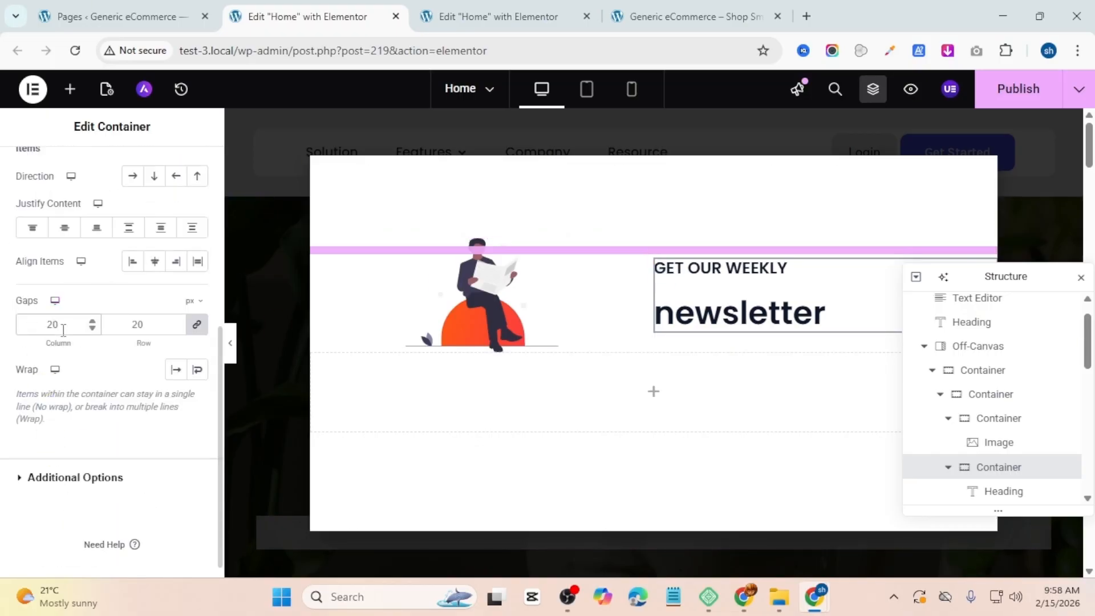
{"action": "key", "text": "BackSpace"}
{"action": "key", "text": "BackSpace"}
{"action": "type", "text": "0"}
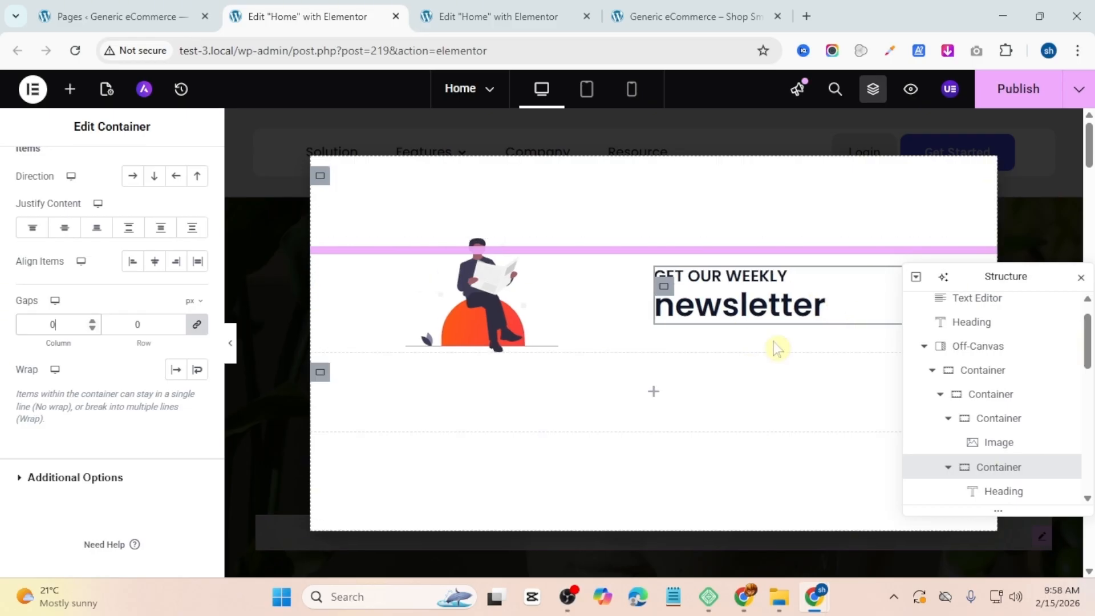
Step: Apply the Uppercase transform to the "newsletter" heading's typography
{"action": "left_click", "coordinate": [819, 305]}
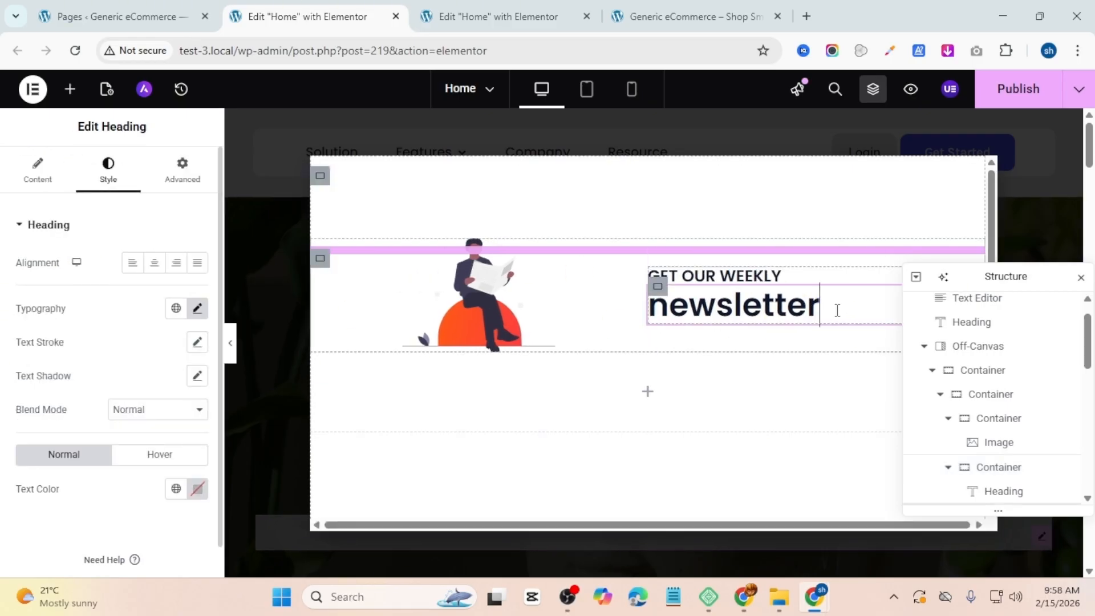
{"action": "left_click", "coordinate": [197, 308]}
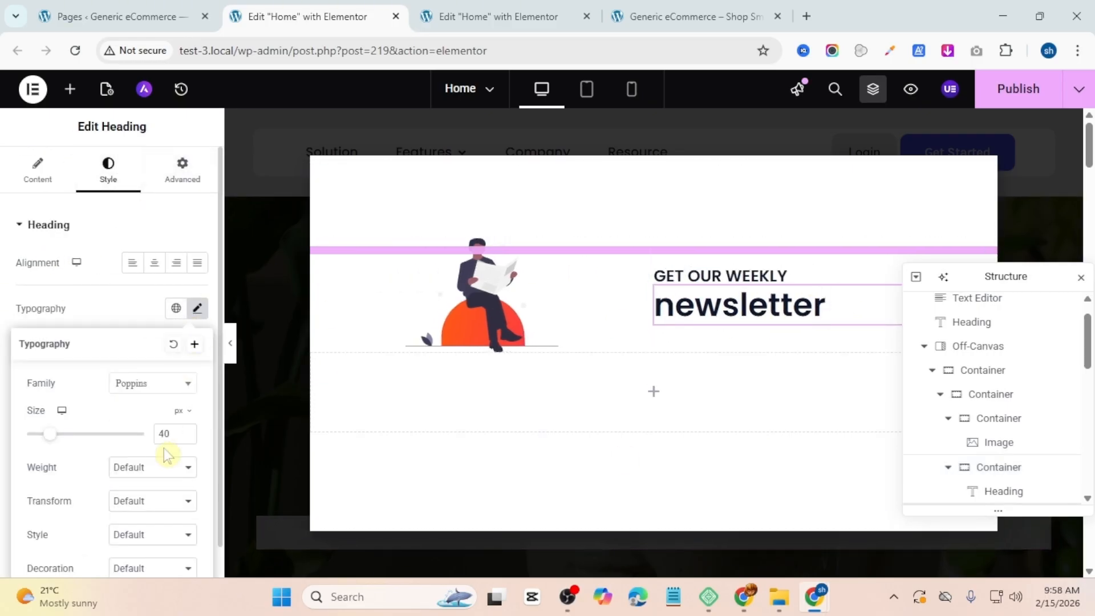
{"action": "left_click", "coordinate": [137, 501]}
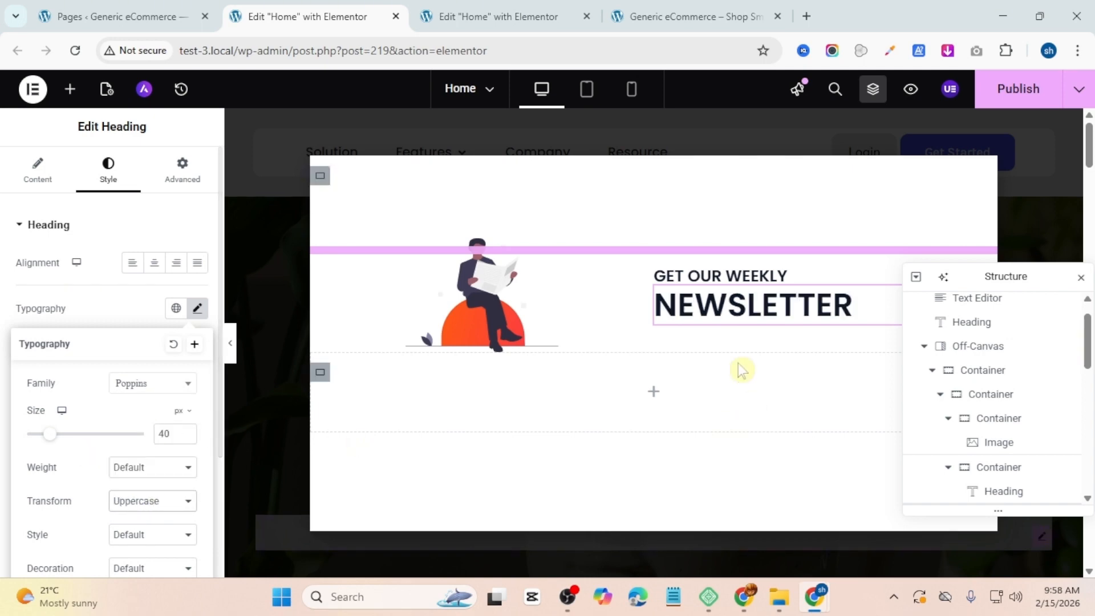
{"action": "scroll", "coordinate": [103, 409], "scroll_direction": "down", "scroll_amount": 2}
{"action": "scroll", "coordinate": [102, 409], "scroll_direction": "down", "scroll_amount": 2}
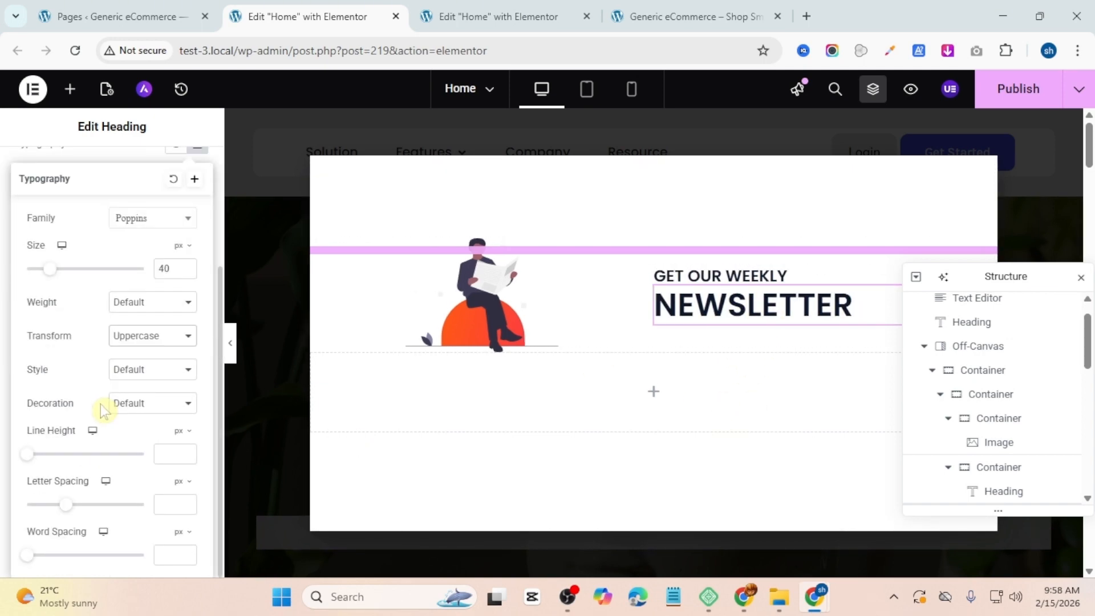
Step: Set the "newsletter" heading's text color to #FE6108
{"action": "scroll", "coordinate": [99, 257], "scroll_direction": "up", "scroll_amount": 3}
{"action": "left_click", "coordinate": [105, 231]}
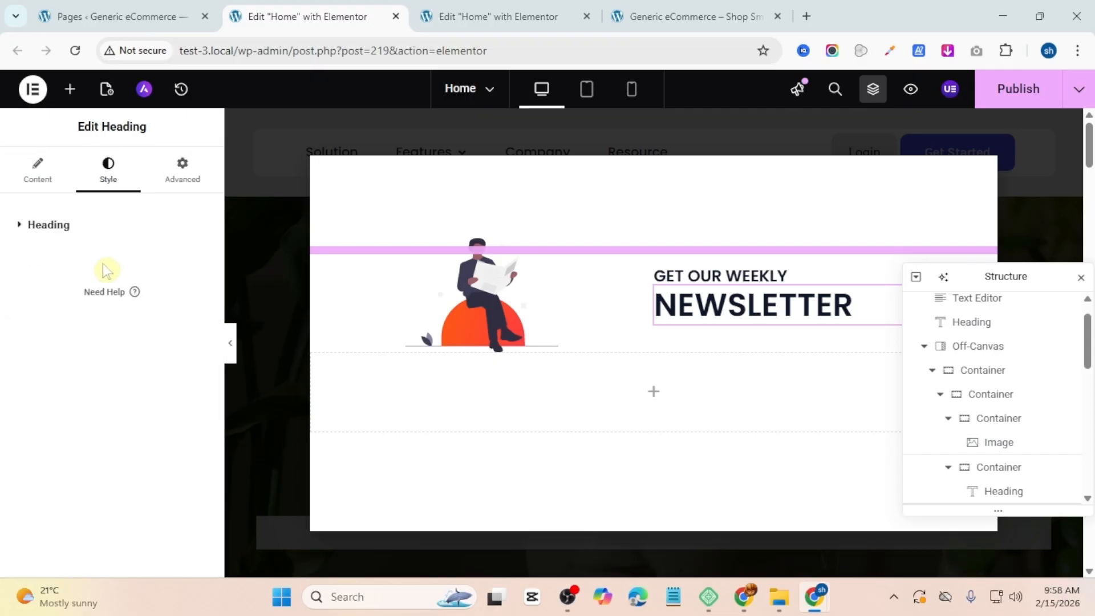
{"action": "left_click", "coordinate": [87, 231]}
{"action": "left_click", "coordinate": [199, 489]}
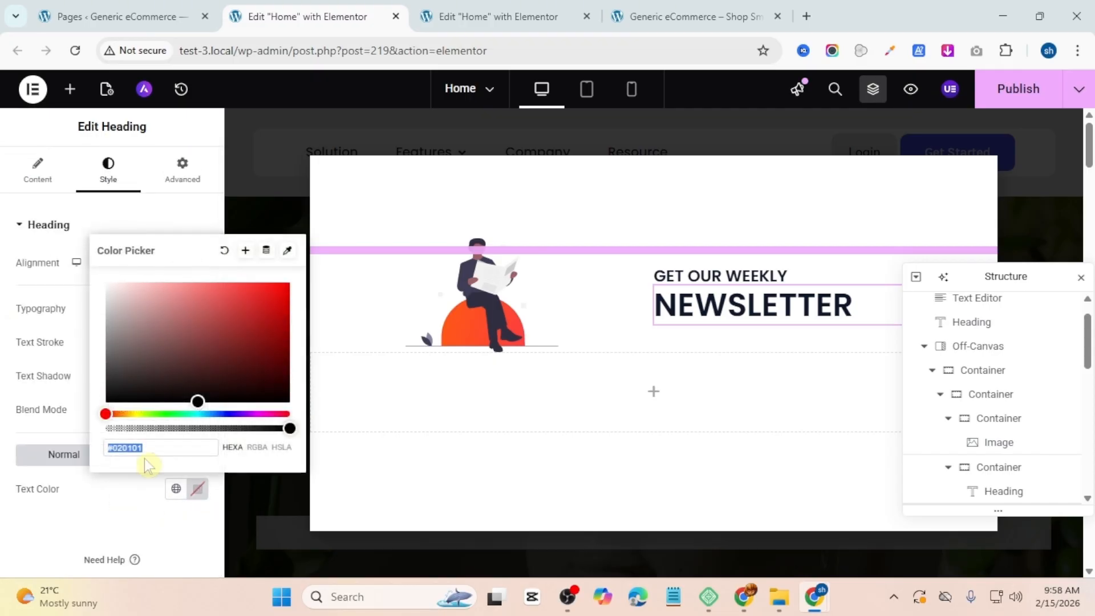
{"action": "key", "text": "super+v"}
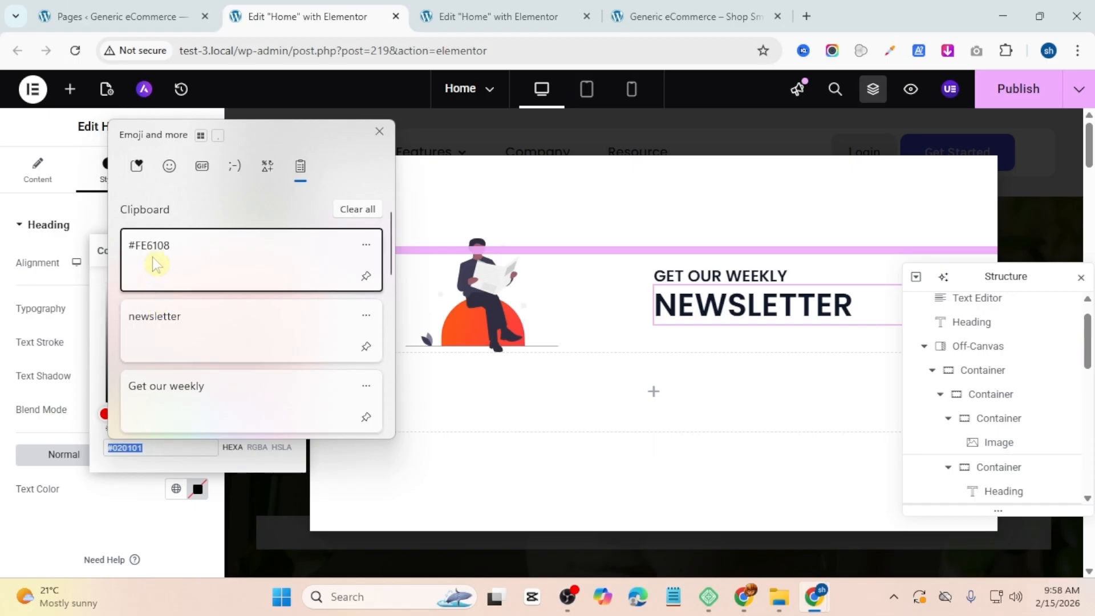
{"action": "left_click", "coordinate": [154, 261]}
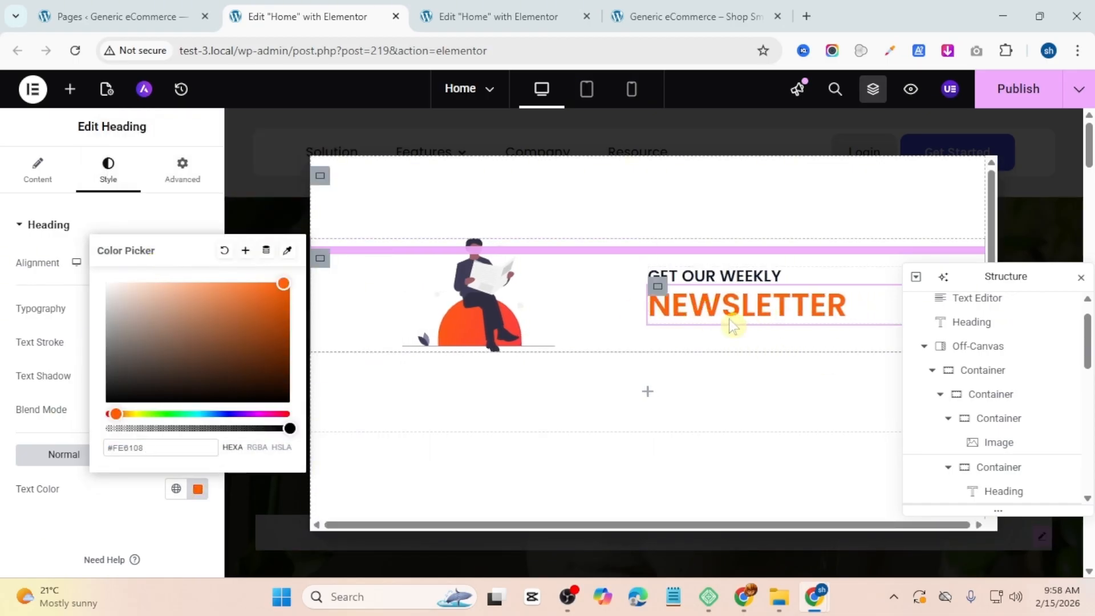
{"action": "left_click", "coordinate": [108, 507]}
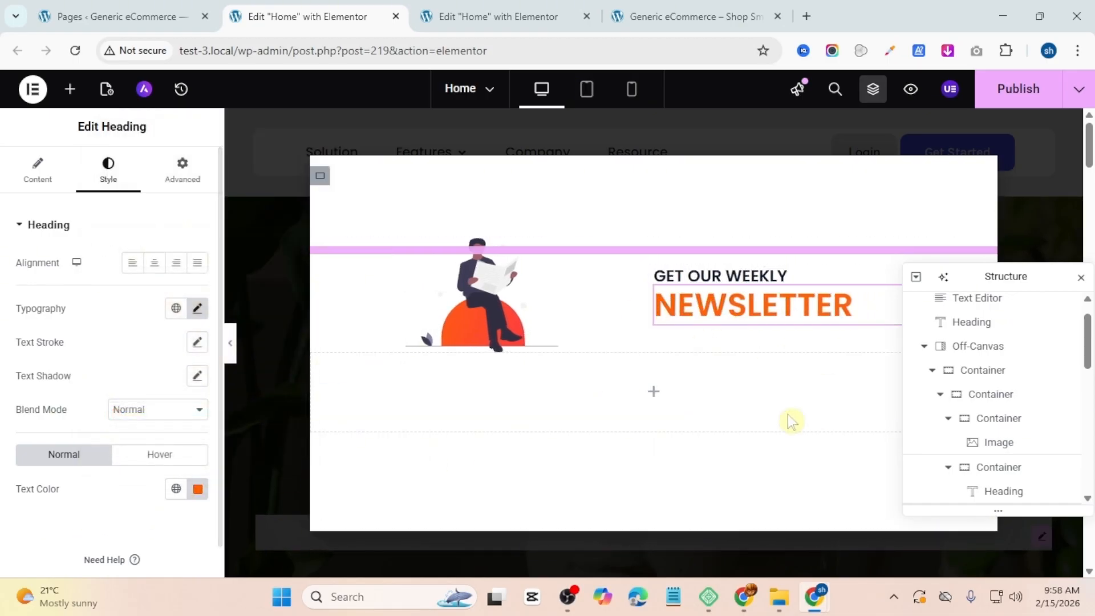
Step: Add a Text Editor widget to the heading column and place it below the "newsletter" heading
{"action": "left_click", "coordinate": [69, 89]}
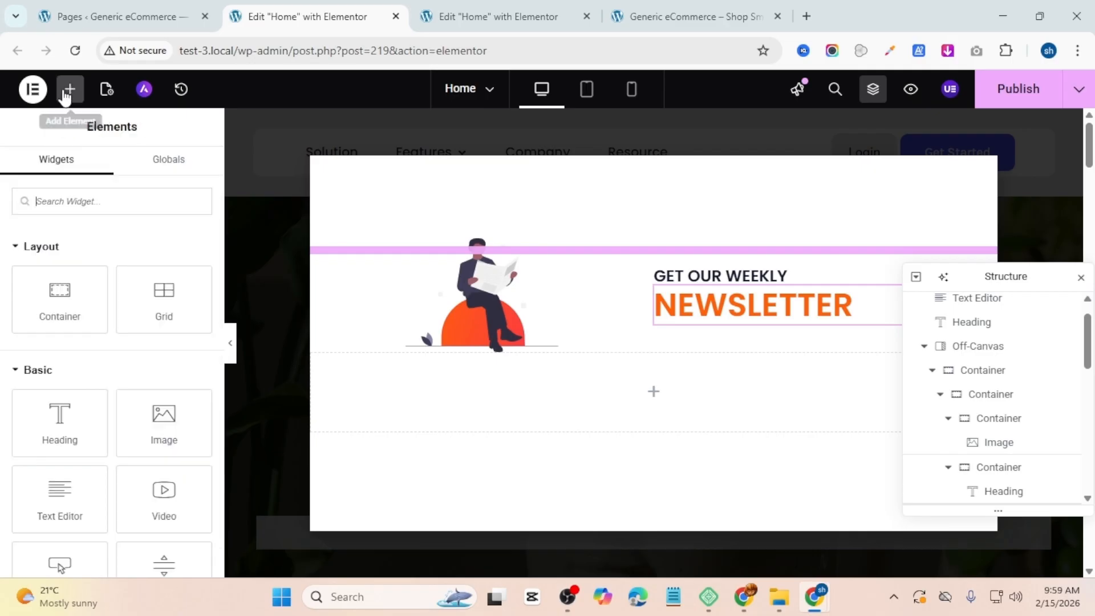
{"action": "left_click_drag", "start_coordinate": [101, 518], "coordinate": [769, 310]}
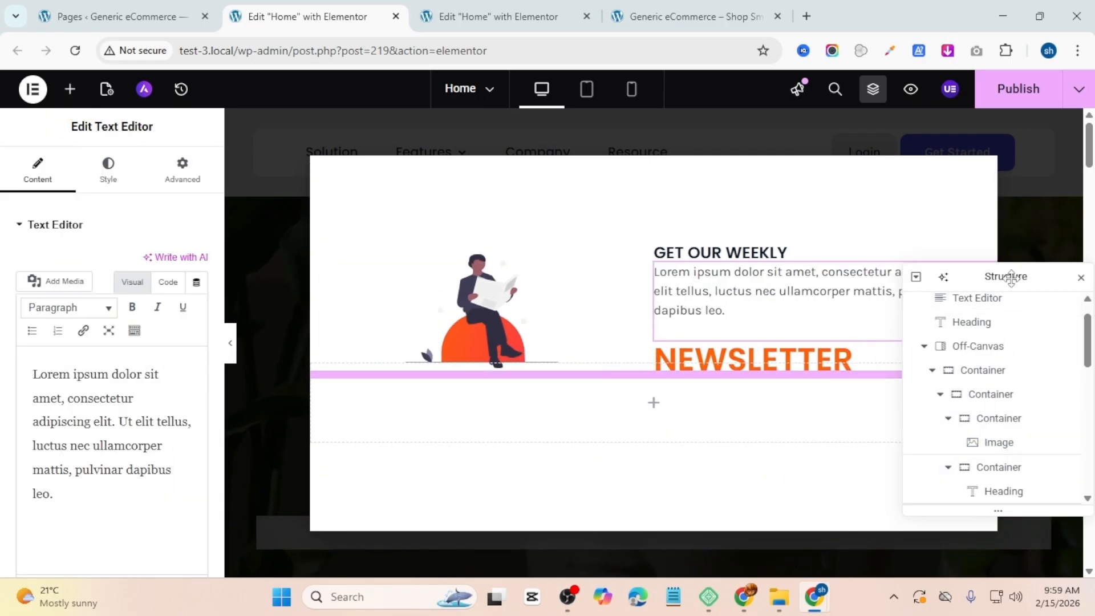
{"action": "left_click_drag", "start_coordinate": [1009, 276], "coordinate": [989, 205]}
{"action": "scroll", "coordinate": [971, 354], "scroll_direction": "down", "scroll_amount": 3}
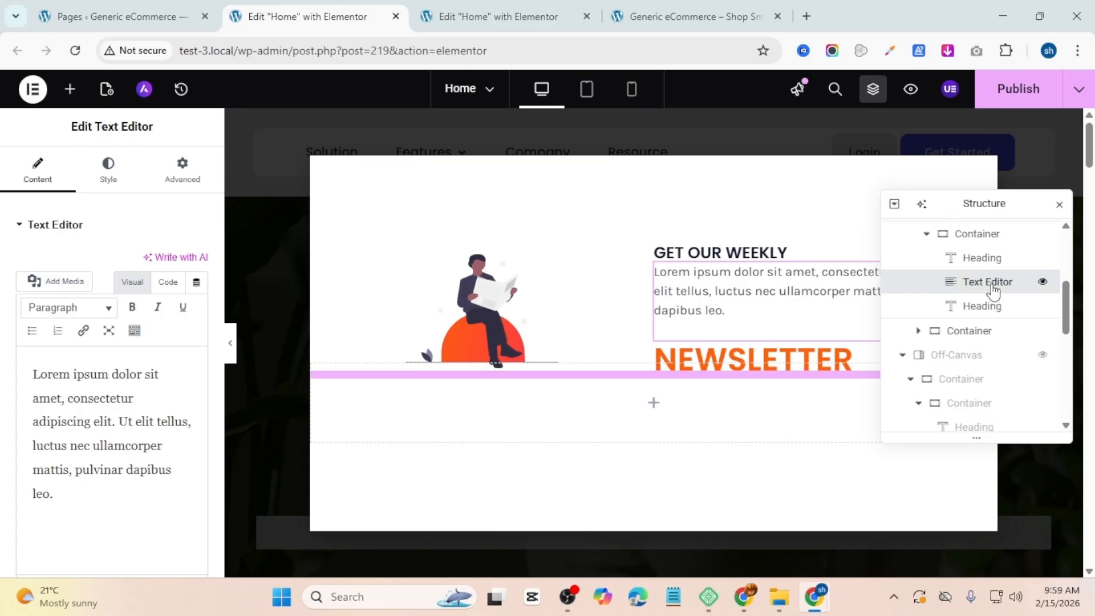
{"action": "left_click_drag", "start_coordinate": [992, 291], "coordinate": [994, 318]}
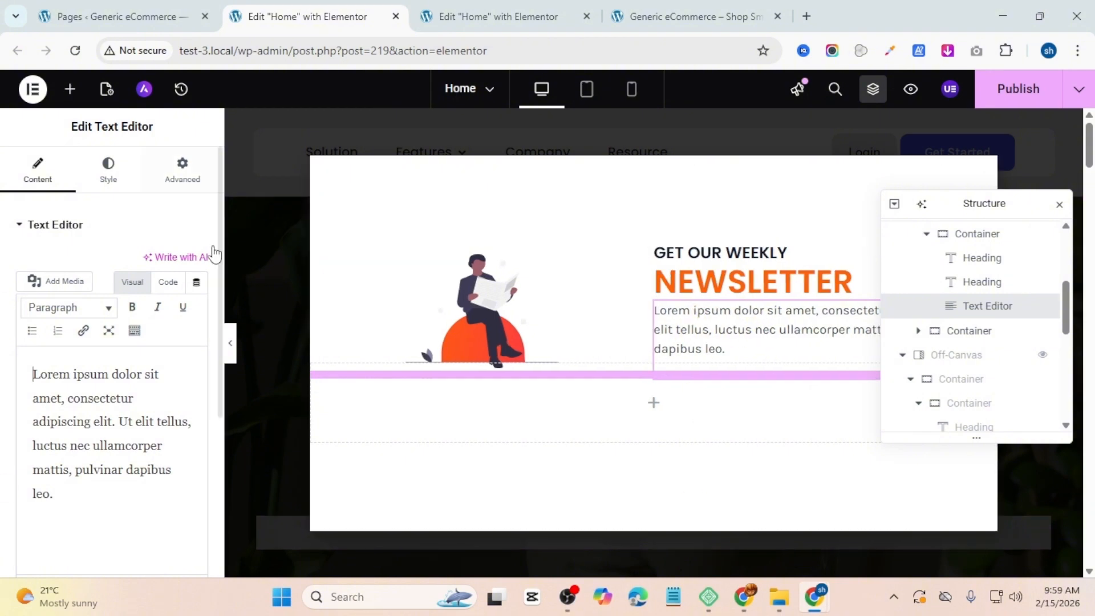
Step: Replace the placeholder paragraph with "Get weekly updates on the newest design stories, case studies and tips right in your mailbox. Subscribe now!"
{"action": "left_click_drag", "start_coordinate": [54, 494], "coordinate": [5, 359]}
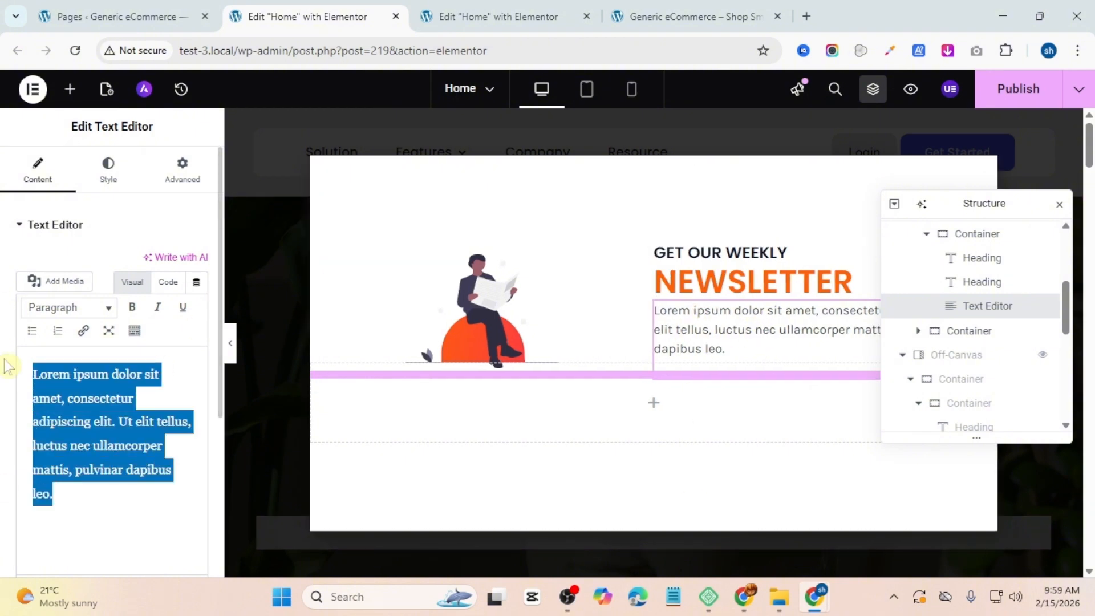
{"action": "key", "text": "super+v"}
{"action": "left_click", "coordinate": [166, 165]}
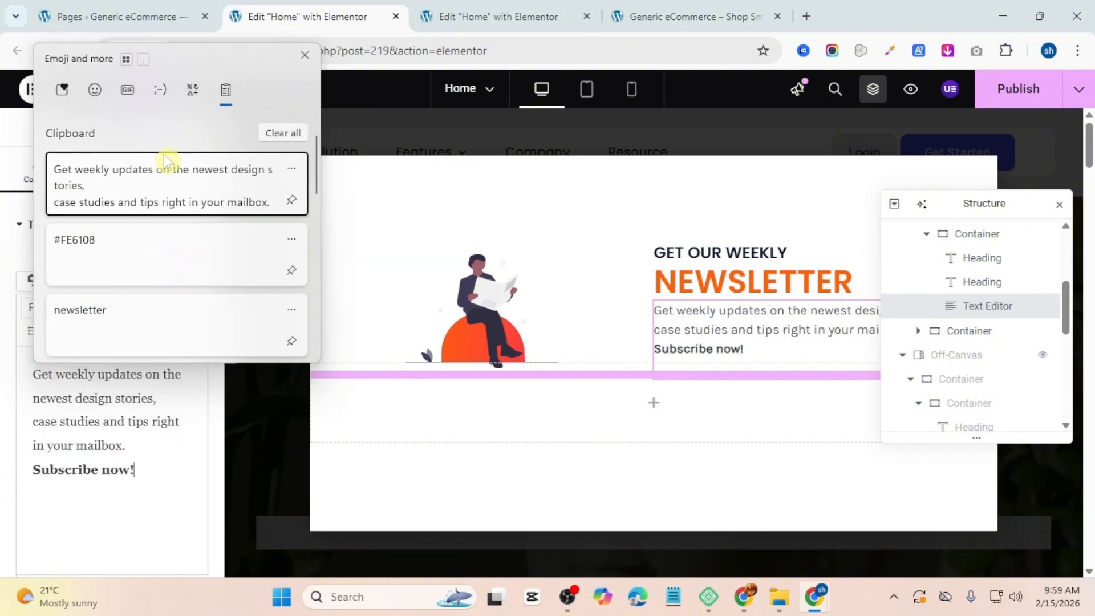
{"action": "left_click_drag", "start_coordinate": [134, 470], "coordinate": [34, 477]}
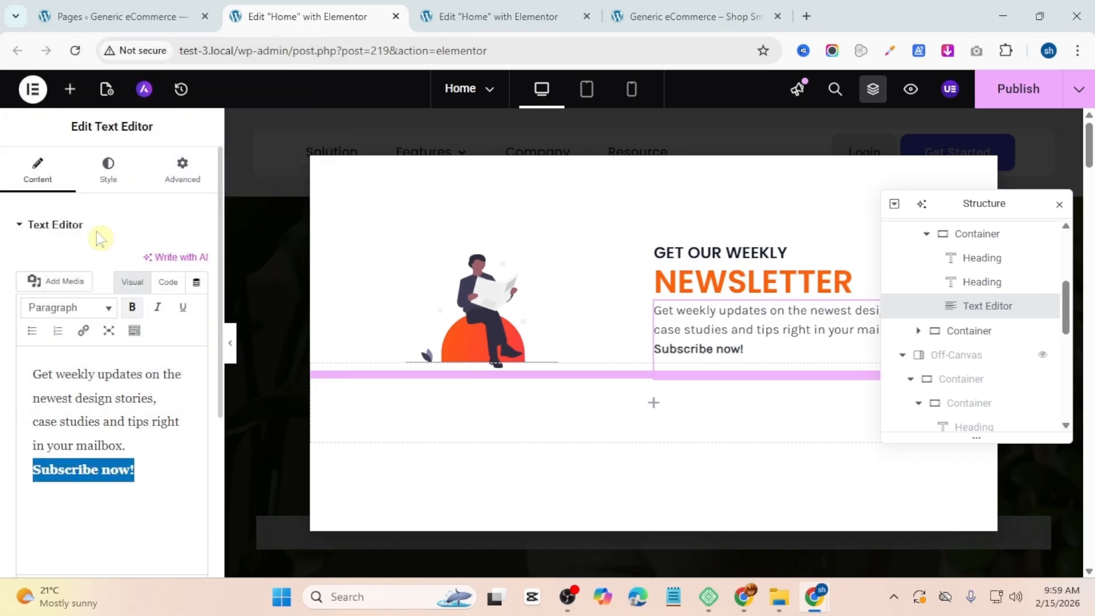
Step: Style the newsletter paragraph with the Nunito font at a size of 15 px
{"action": "left_click", "coordinate": [108, 170]}
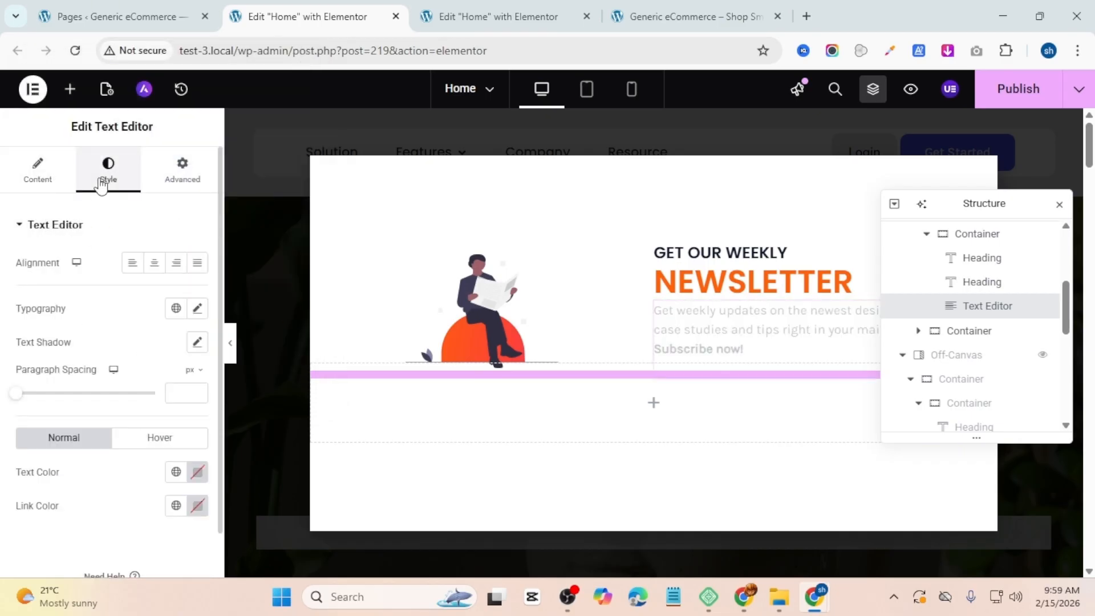
{"action": "left_click", "coordinate": [197, 307]}
{"action": "left_click", "coordinate": [157, 386]}
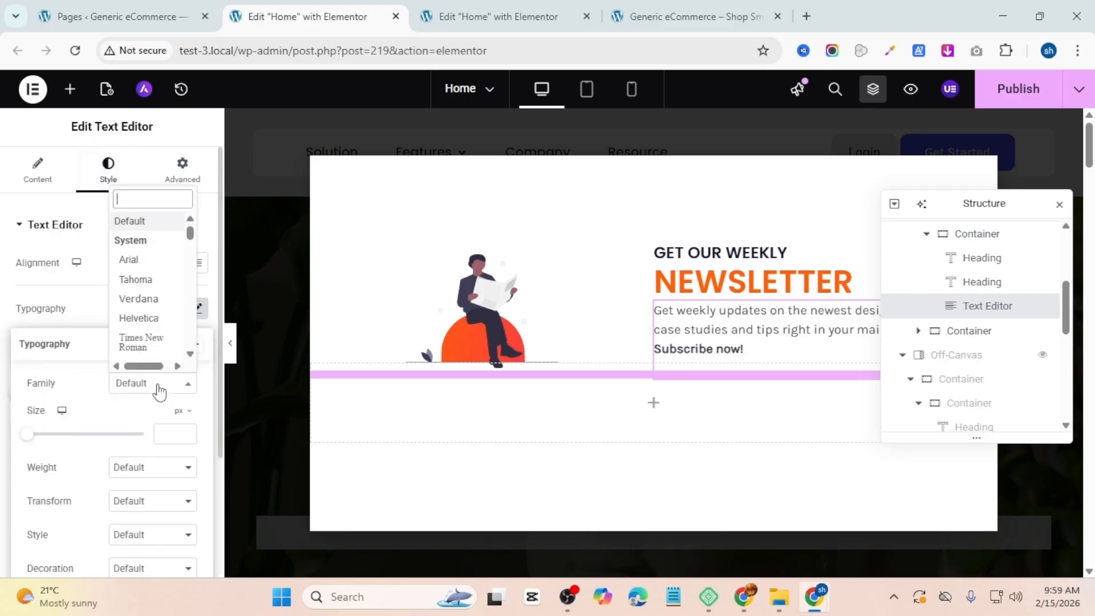
{"action": "type", "text": "nun"}
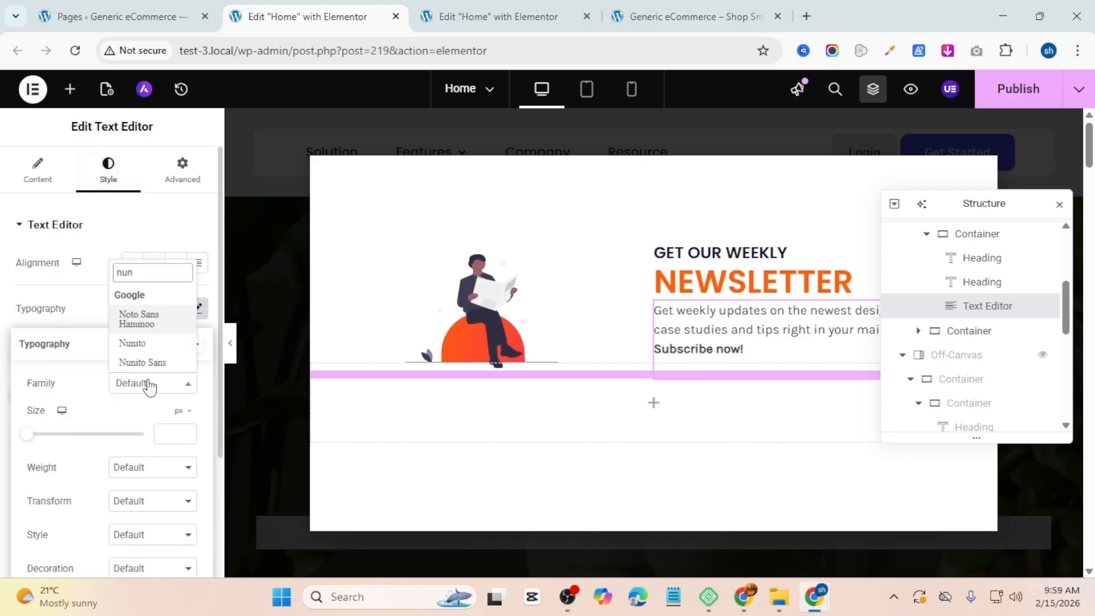
{"action": "left_click", "coordinate": [137, 343]}
{"action": "left_click", "coordinate": [186, 431]}
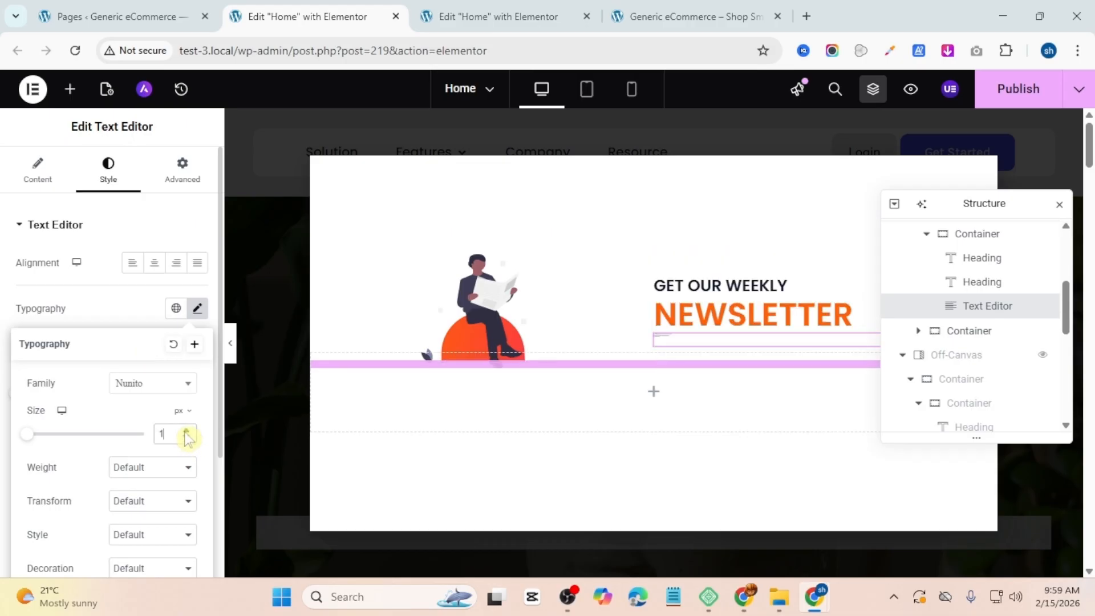
{"action": "left_click", "coordinate": [186, 437]}
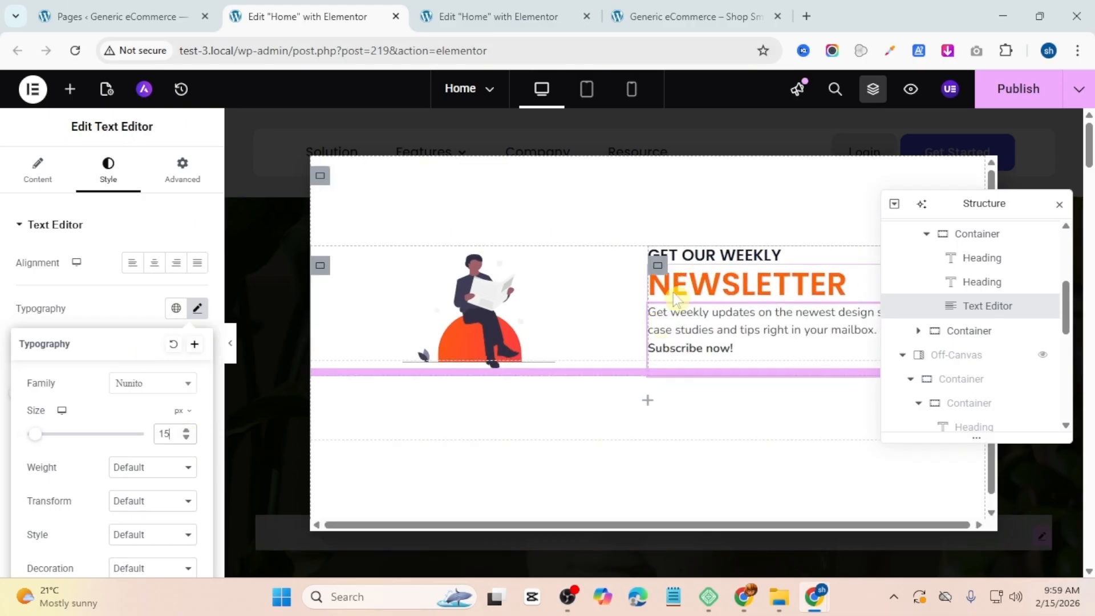
Step: Unlink the padding values of the container holding the newsletter text and set its left padding to 10 px
{"action": "left_click", "coordinate": [663, 266]}
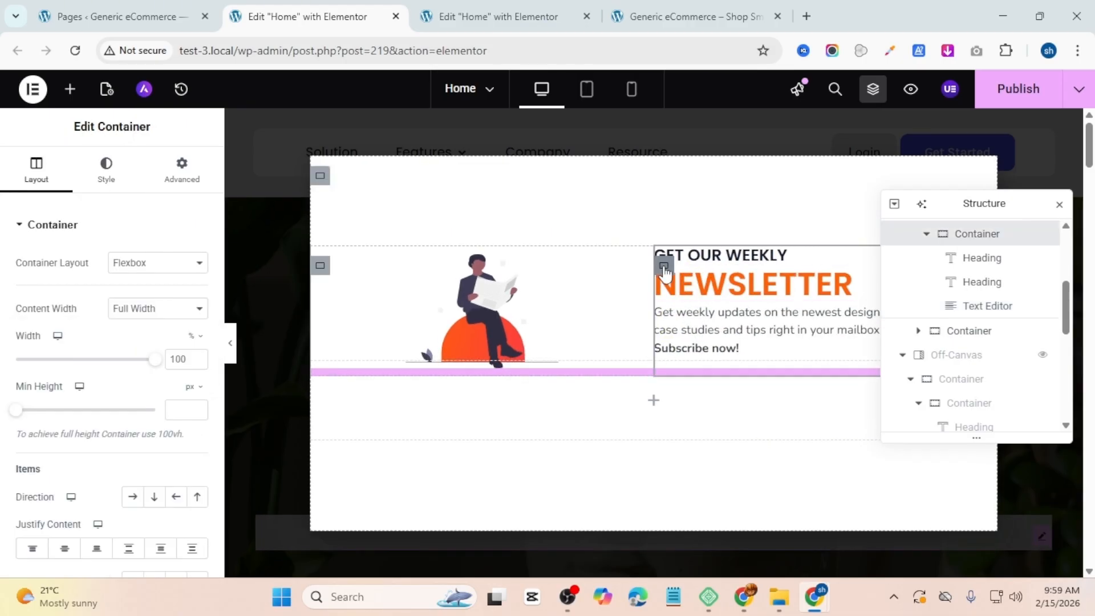
{"action": "left_click", "coordinate": [167, 187]}
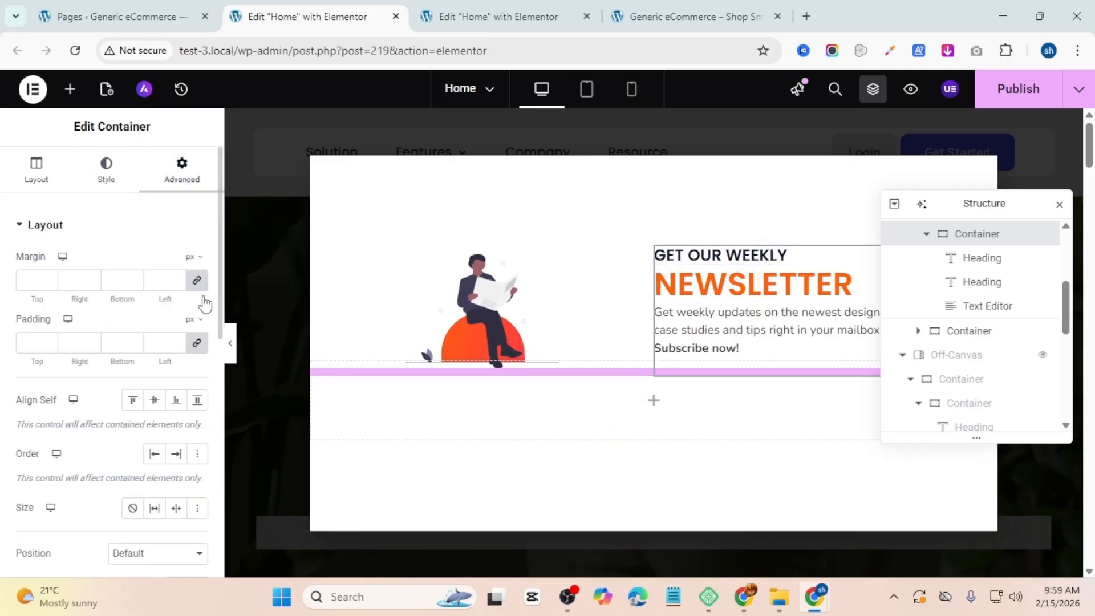
{"action": "left_click", "coordinate": [196, 343]}
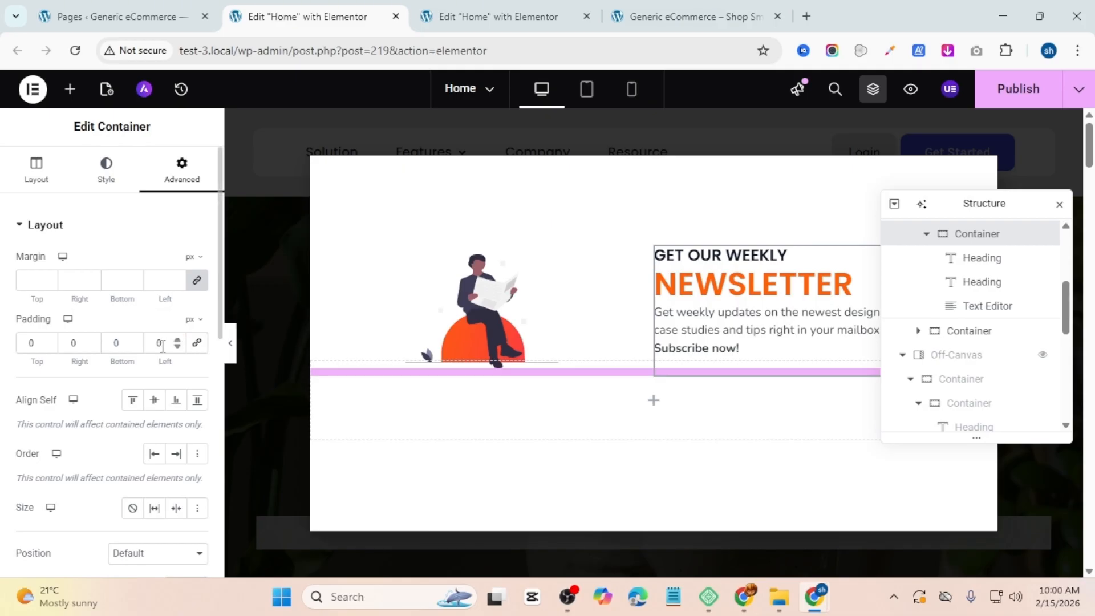
{"action": "double_click", "coordinate": [176, 340]}
{"action": "left_click", "coordinate": [177, 341]}
{"action": "left_click", "coordinate": [176, 341]}
{"action": "left_click", "coordinate": [176, 340]}
{"action": "left_click", "coordinate": [176, 341]}
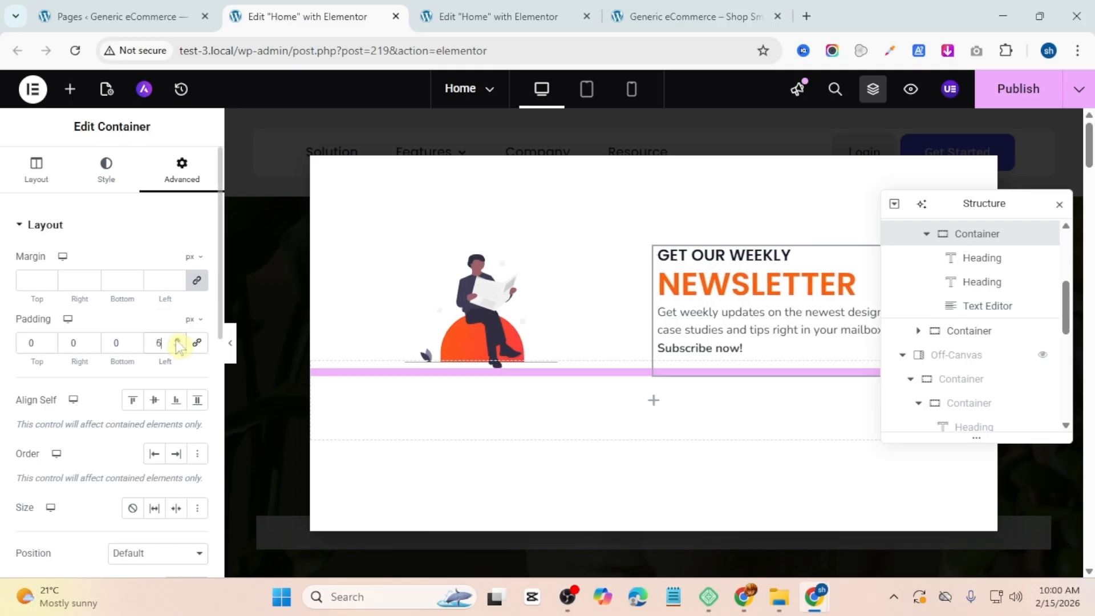
{"action": "left_click", "coordinate": [177, 340]}
{"action": "left_click", "coordinate": [177, 341]}
{"action": "left_click", "coordinate": [177, 340]}
{"action": "left_click", "coordinate": [176, 340]}
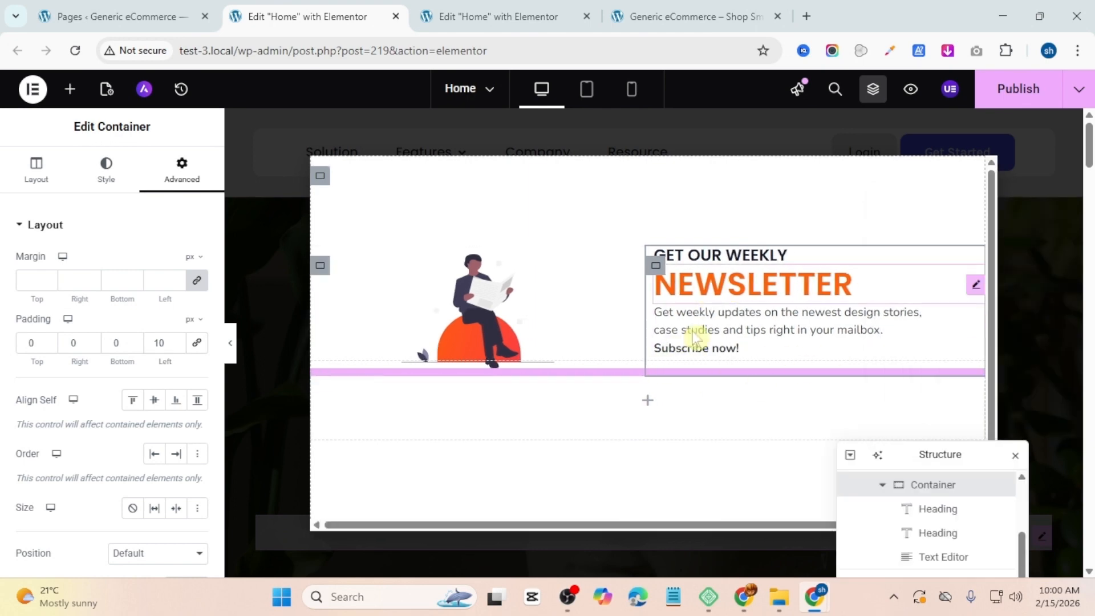
Step: Add a Form widget below the image and newsletter text columns and delete all its fields except Email
{"action": "left_click", "coordinate": [655, 401]}
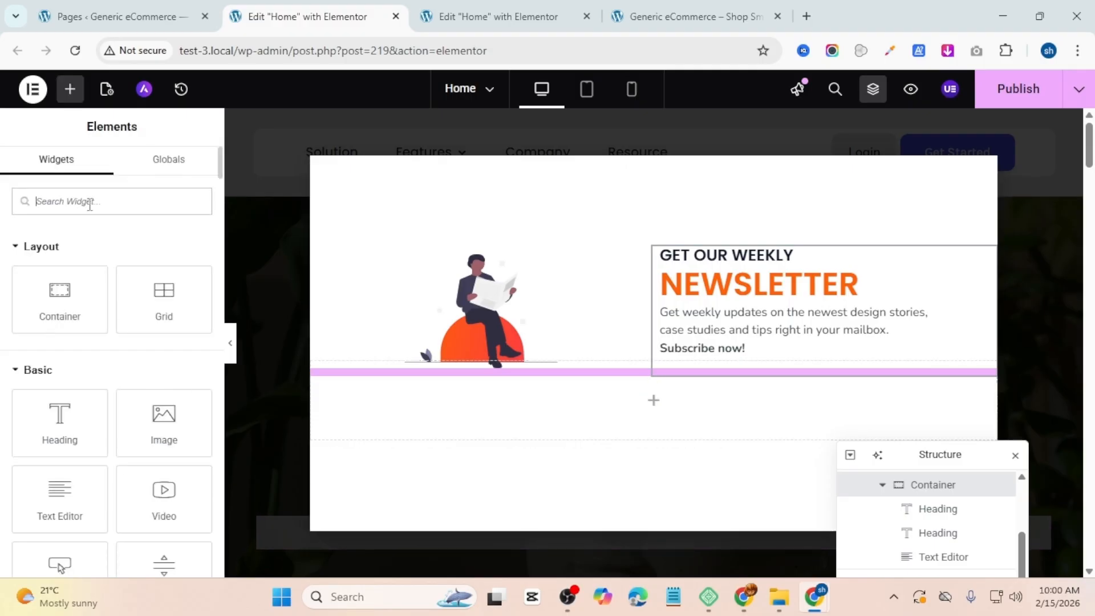
{"action": "type", "text": "for"}
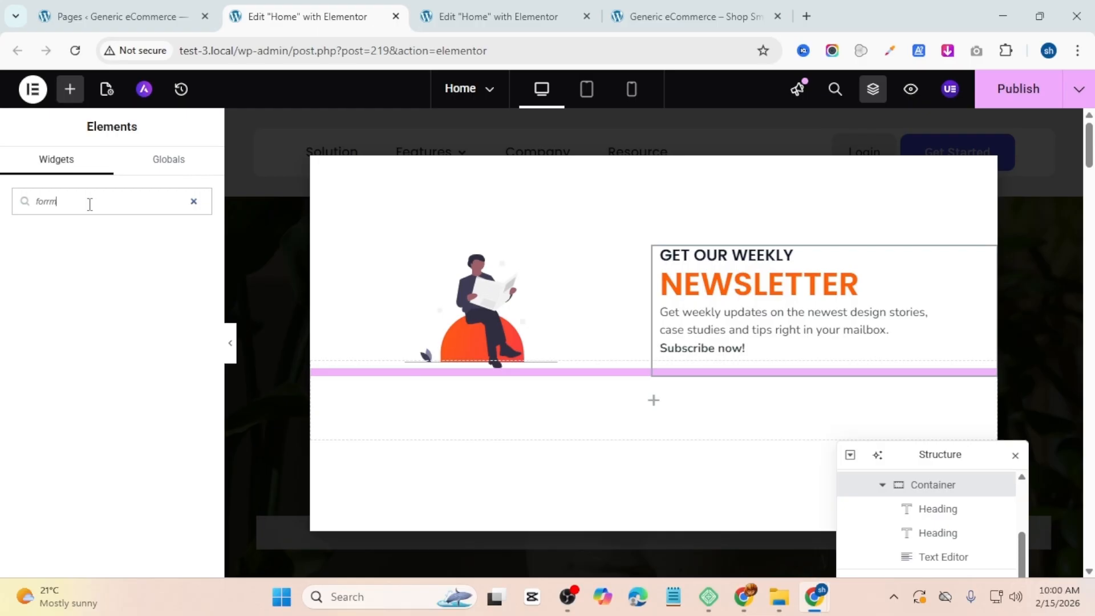
{"action": "type", "text": "m"}
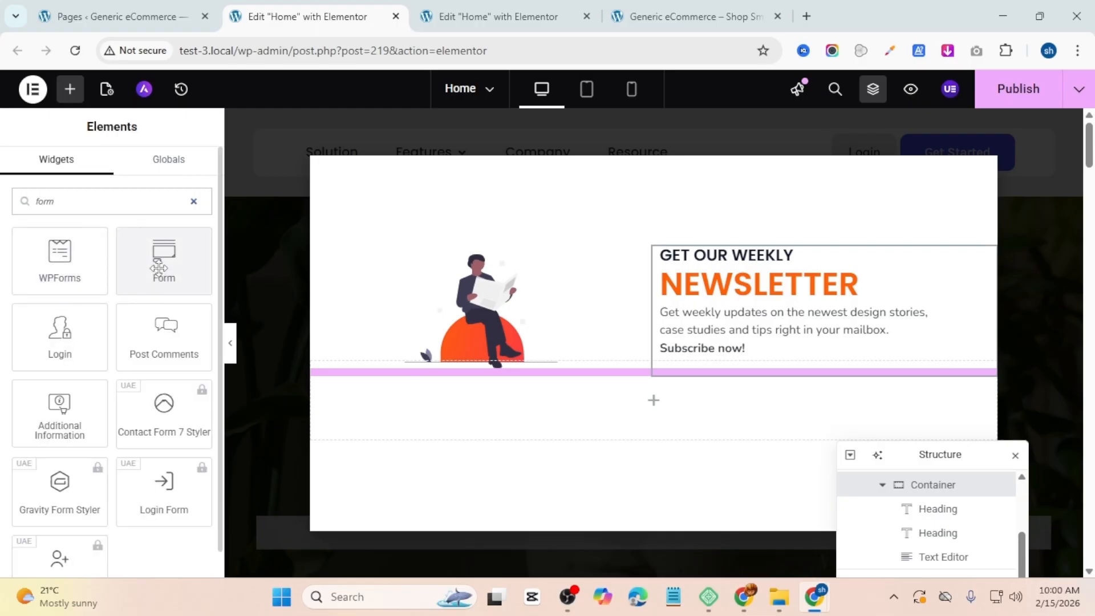
{"action": "left_click_drag", "start_coordinate": [159, 280], "coordinate": [618, 396]}
{"action": "left_click", "coordinate": [192, 309]}
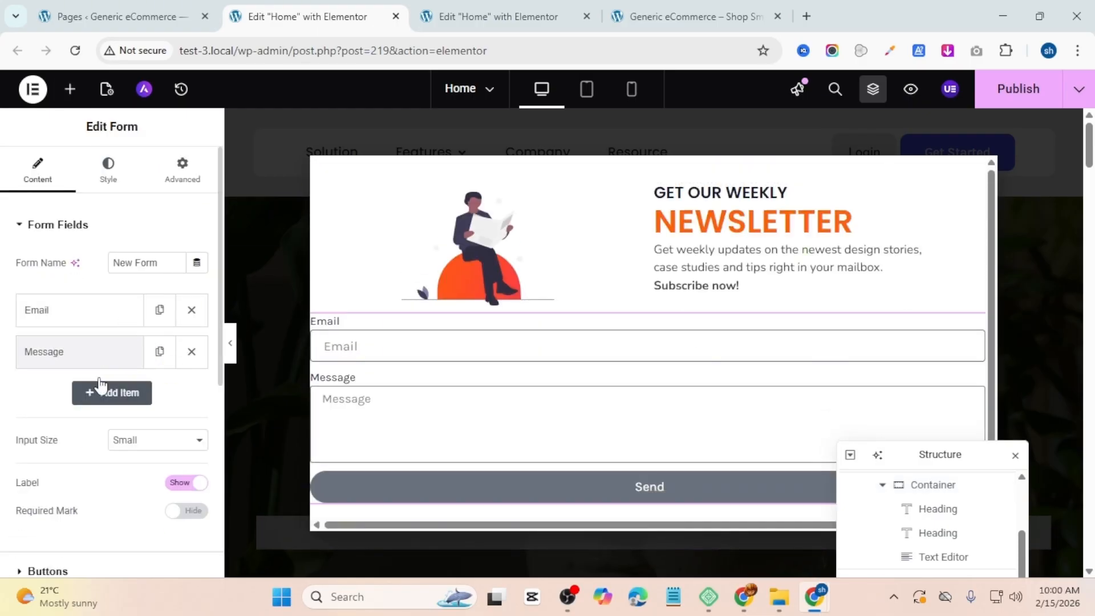
{"action": "left_click", "coordinate": [192, 352]}
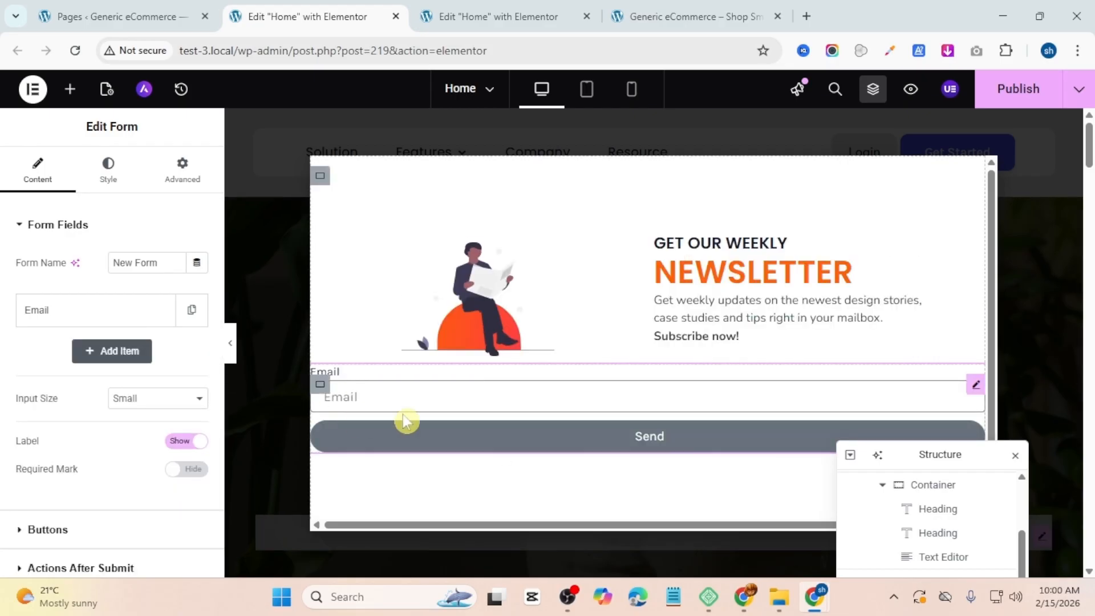
Step: Clear the label of the form's Email field and set the field's column width to 50%
{"action": "left_click", "coordinate": [108, 311]}
{"action": "left_click_drag", "start_coordinate": [151, 404], "coordinate": [54, 411]}
{"action": "key", "text": "BackSpace"}
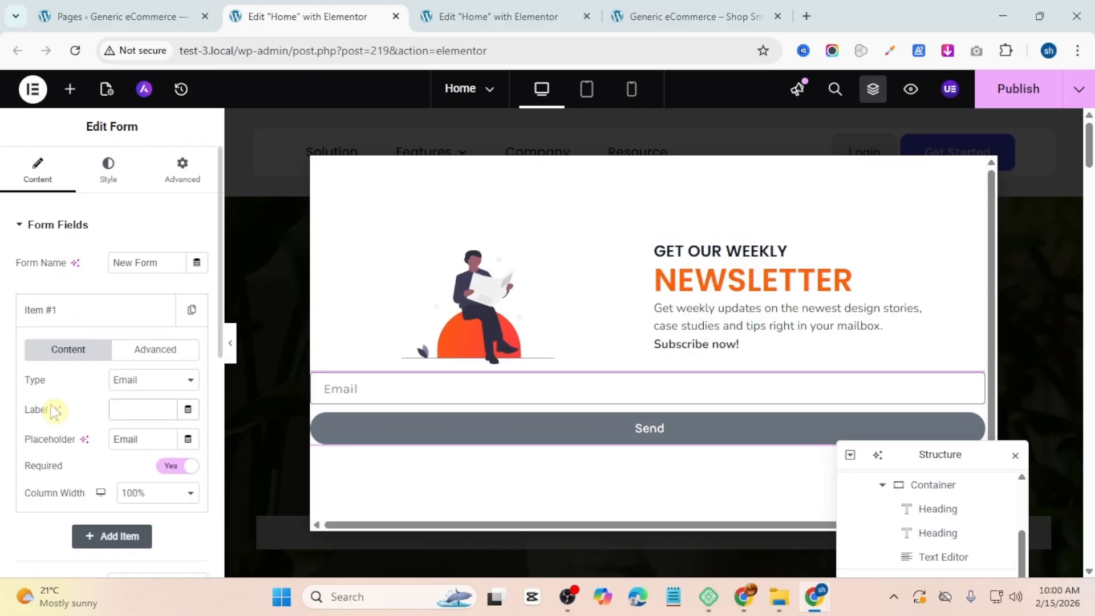
{"action": "left_click", "coordinate": [128, 494]}
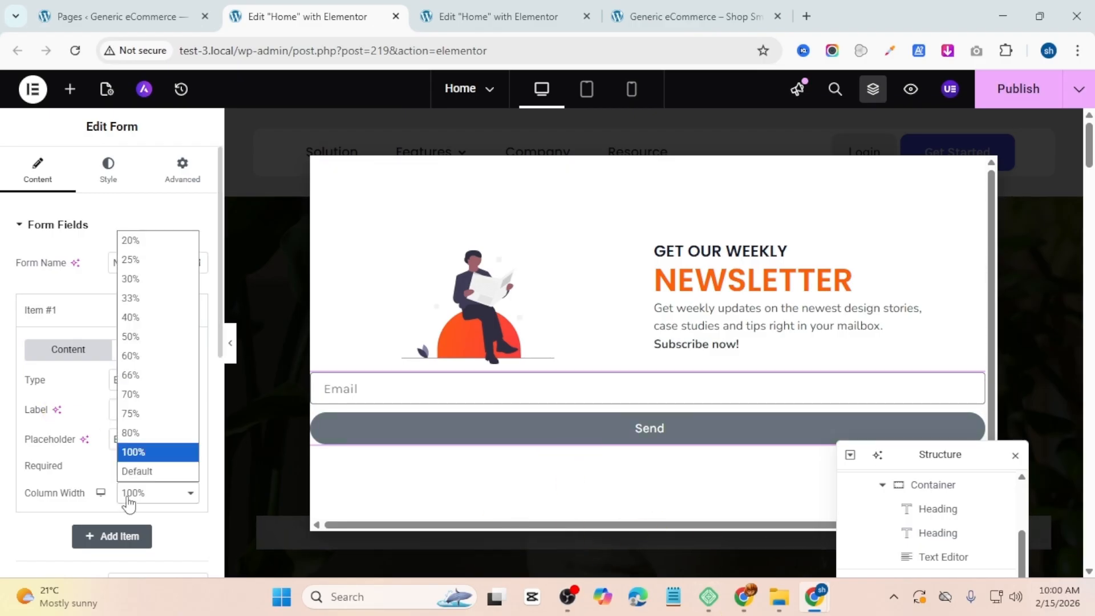
{"action": "left_click", "coordinate": [146, 336]}
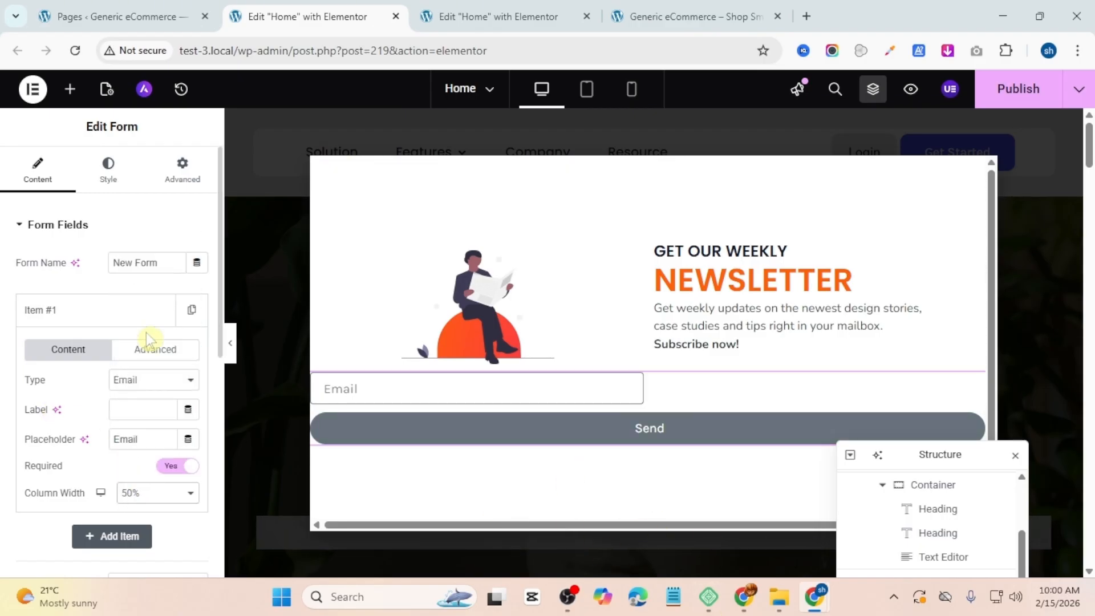
Step: Set the column width of the form's Send button to 40%
{"action": "left_click", "coordinate": [62, 228]}
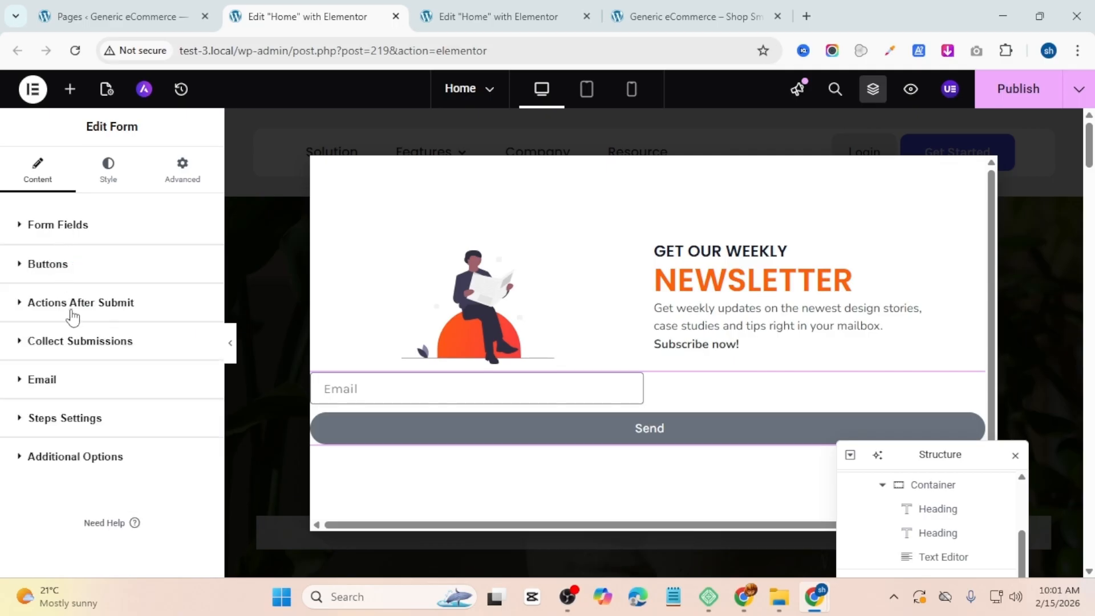
{"action": "left_click", "coordinate": [77, 266]}
{"action": "left_click", "coordinate": [160, 337]}
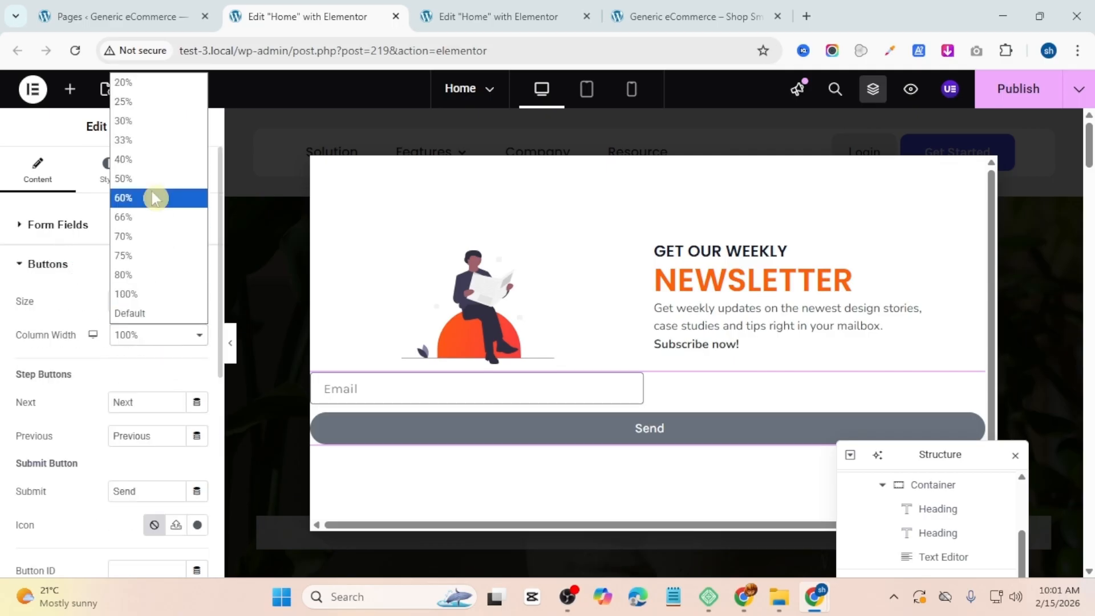
{"action": "left_click", "coordinate": [155, 161]}
Step: Unlink the padding values of the container holding the form and set its top padding to 10 px
{"action": "left_click", "coordinate": [321, 411]}
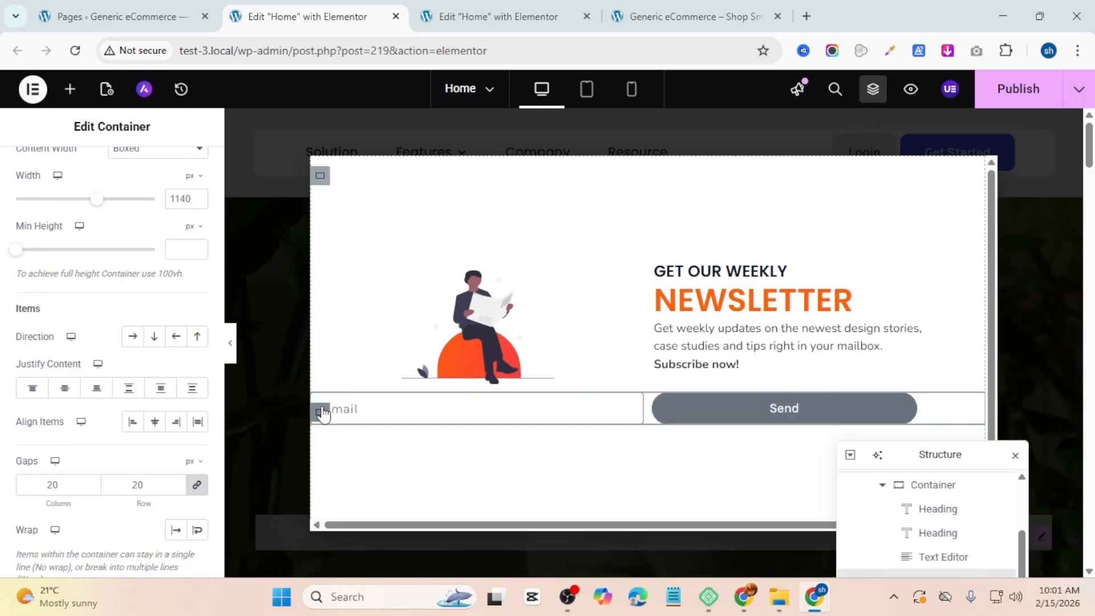
{"action": "scroll", "coordinate": [118, 340], "scroll_direction": "up", "scroll_amount": 3}
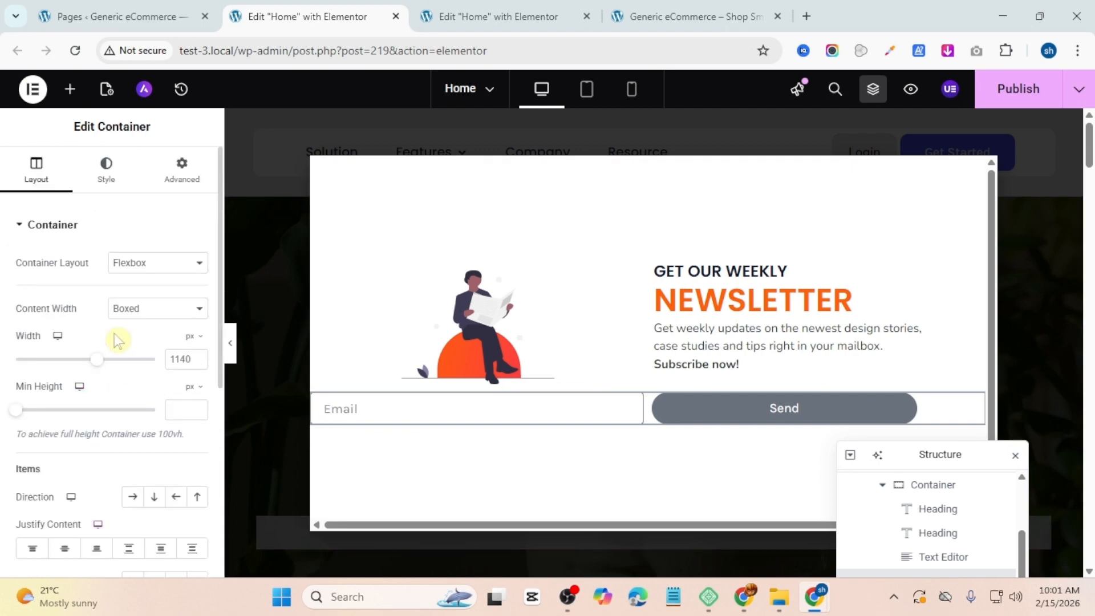
{"action": "left_click", "coordinate": [167, 166]}
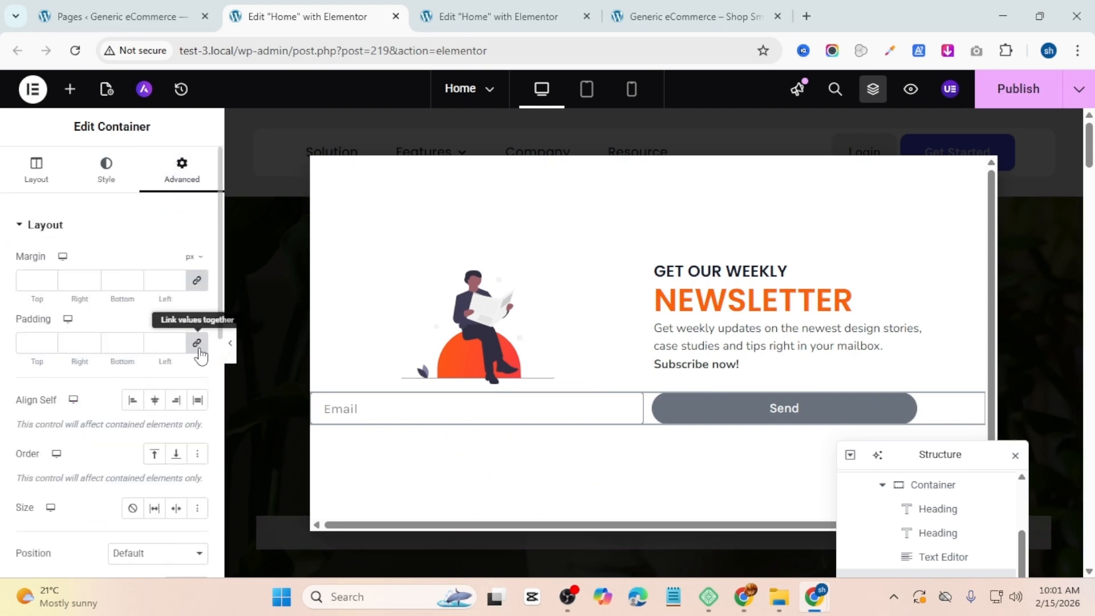
{"action": "left_click", "coordinate": [199, 351]}
{"action": "left_click", "coordinate": [49, 339]}
{"action": "left_click", "coordinate": [49, 340]}
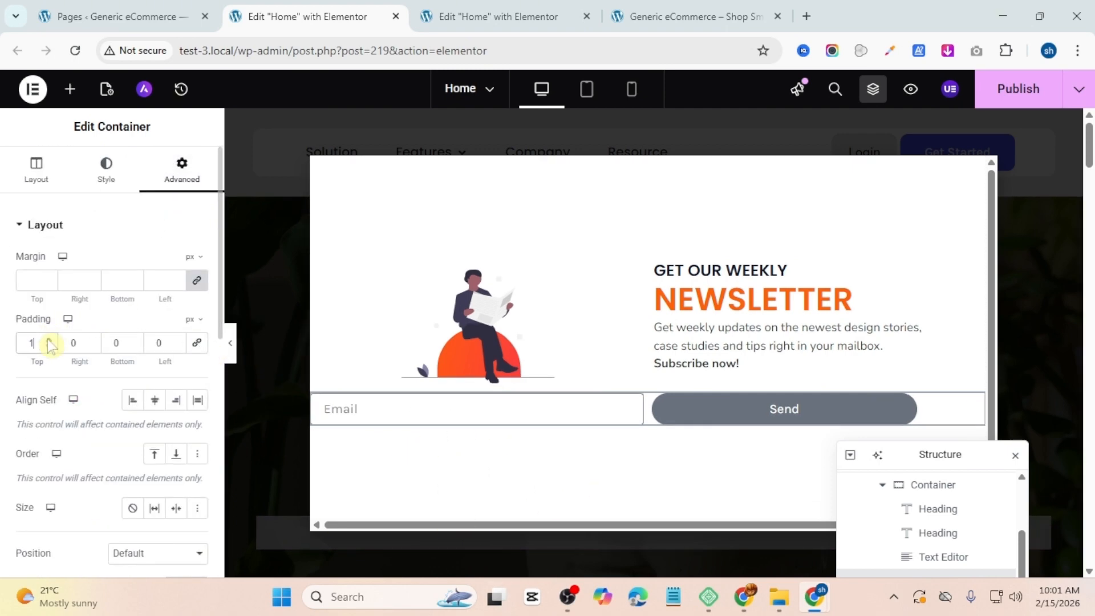
{"action": "left_click", "coordinate": [48, 339]}
{"action": "left_click", "coordinate": [48, 340]}
{"action": "left_click", "coordinate": [49, 340]}
{"action": "left_click", "coordinate": [48, 340]}
{"action": "left_click", "coordinate": [48, 340]}
{"action": "double_click", "coordinate": [49, 339]}
{"action": "double_click", "coordinate": [49, 340]}
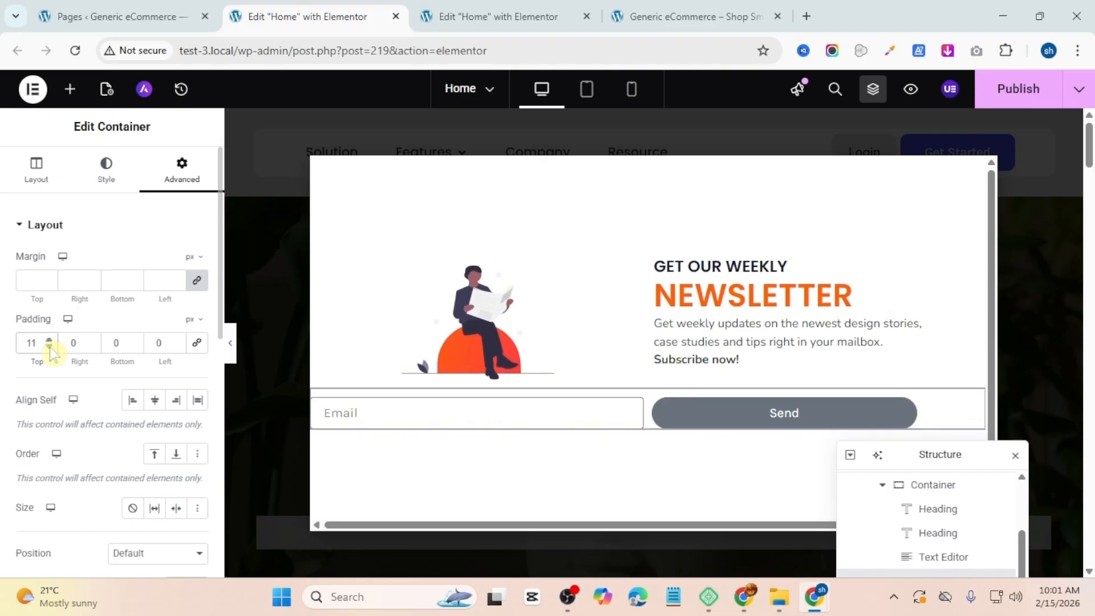
{"action": "left_click", "coordinate": [49, 346]}
Step: Set the form container's bottom and left padding to 10 px each
{"action": "double_click", "coordinate": [135, 340]}
{"action": "left_click", "coordinate": [135, 340]}
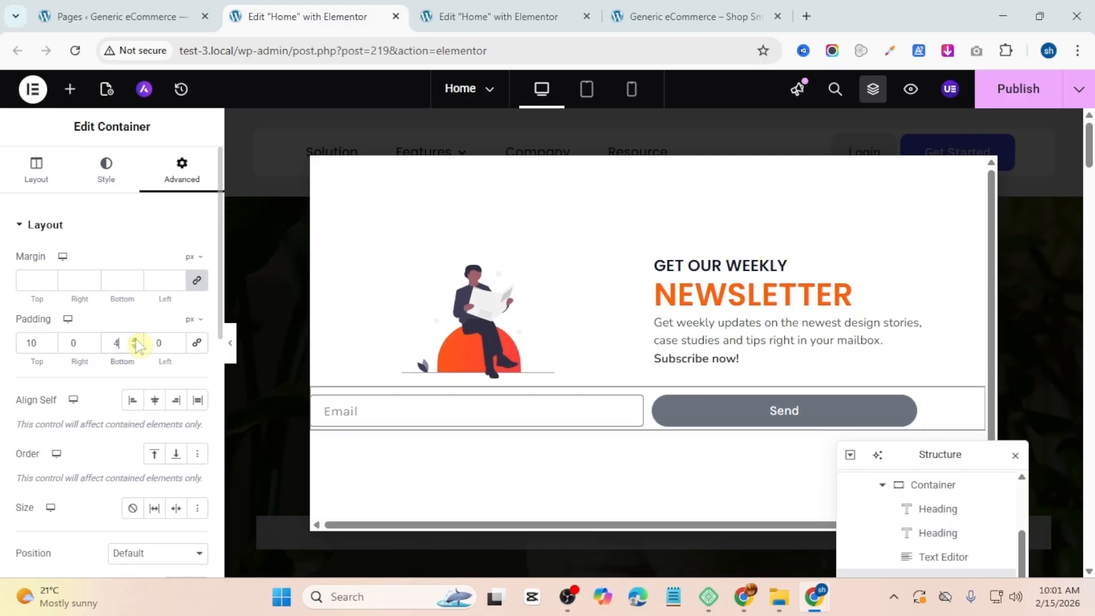
{"action": "double_click", "coordinate": [135, 340]}
{"action": "left_click", "coordinate": [135, 341]}
{"action": "double_click", "coordinate": [135, 340]}
{"action": "double_click", "coordinate": [135, 340]}
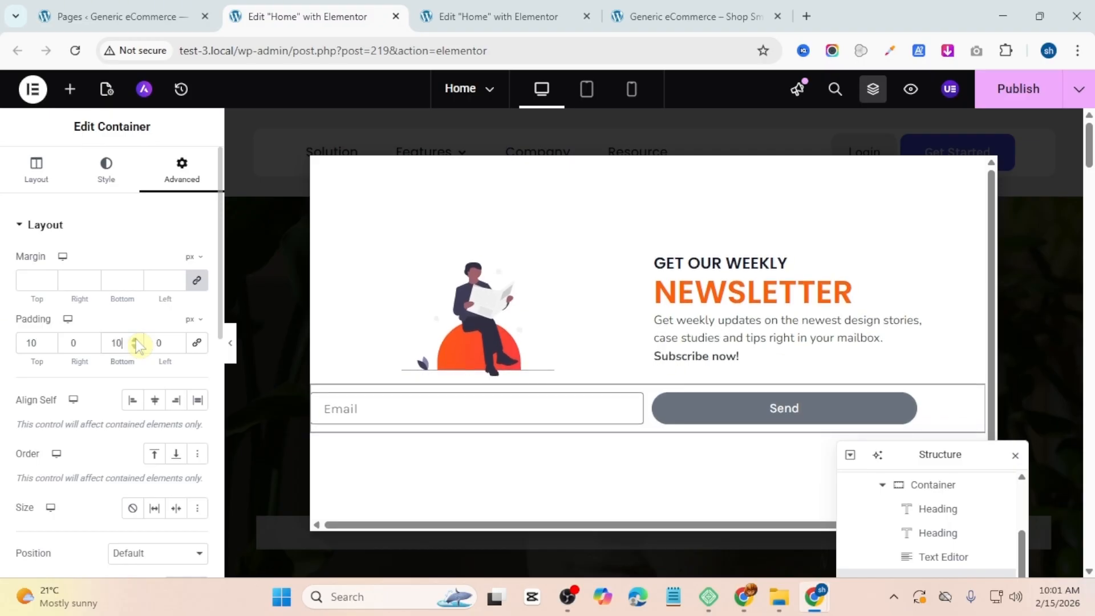
{"action": "double_click", "coordinate": [179, 341]}
{"action": "double_click", "coordinate": [179, 341]}
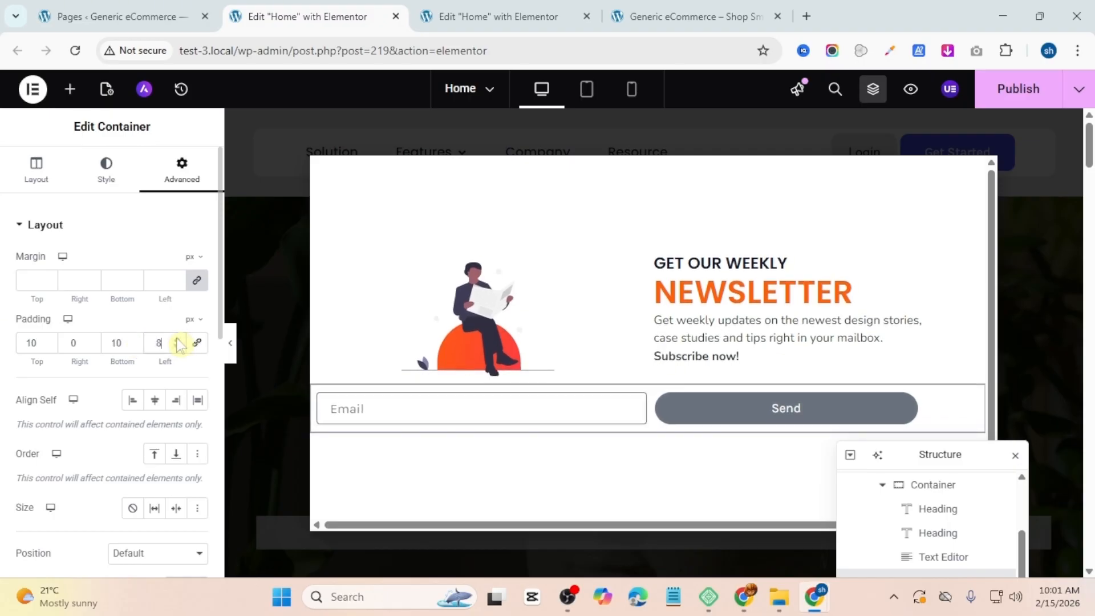
{"action": "left_click", "coordinate": [179, 341]}
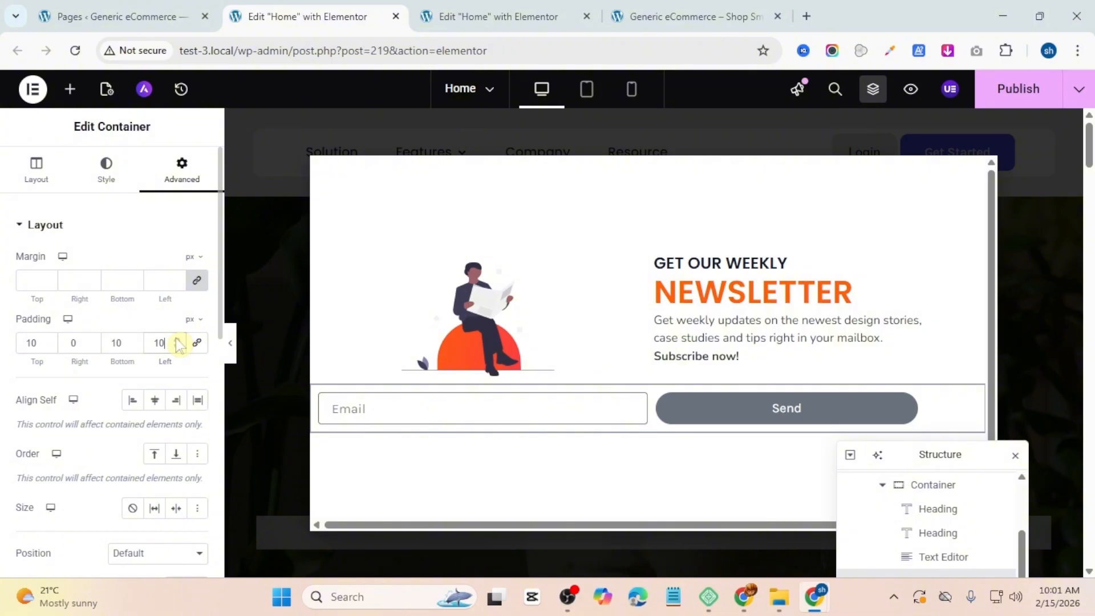
Step: Reduce the form's columns gap to 0 px so the Email field and Send button touch
{"action": "left_click", "coordinate": [618, 412]}
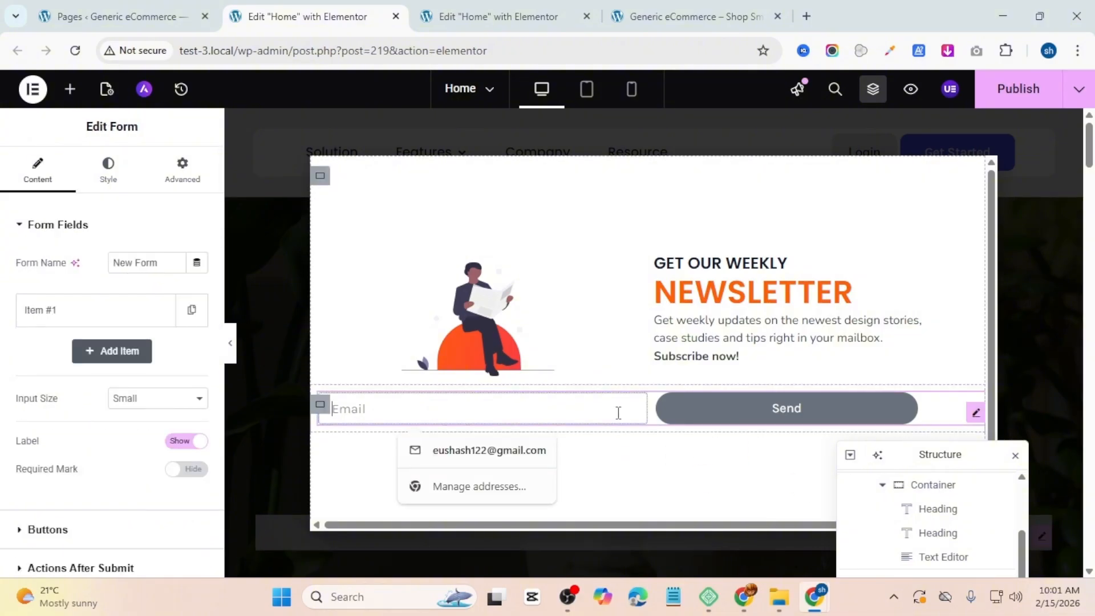
{"action": "left_click", "coordinate": [111, 183]}
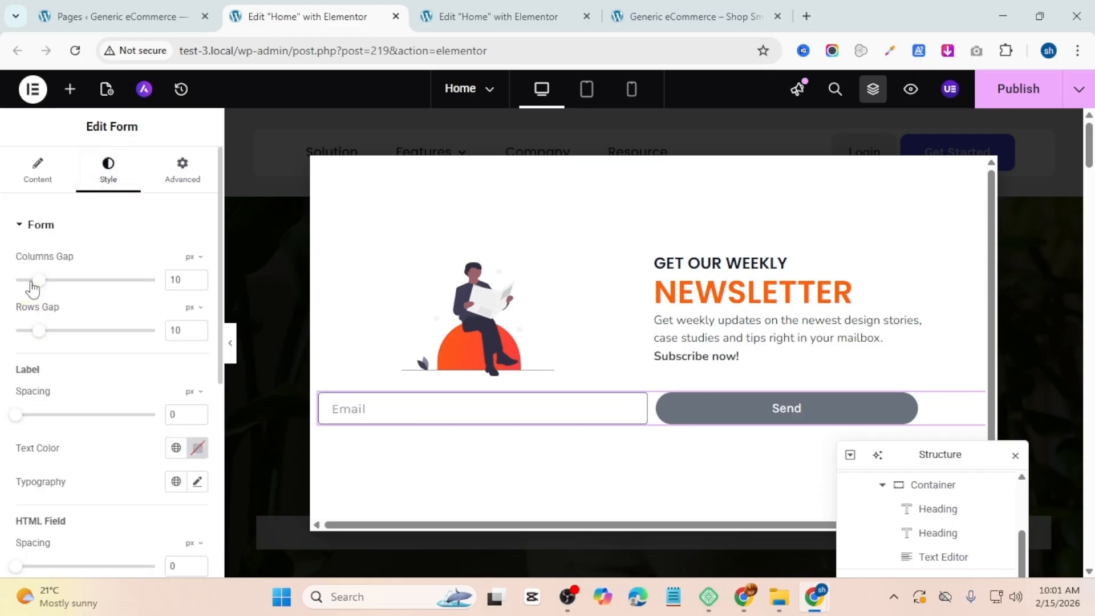
{"action": "left_click_drag", "start_coordinate": [42, 287], "coordinate": [5, 286]}
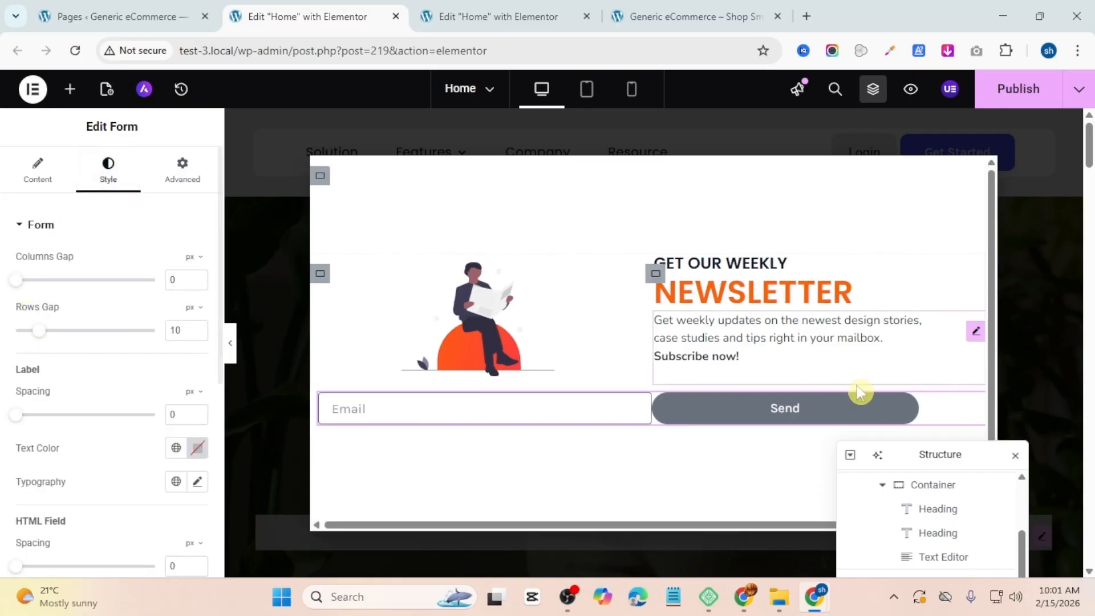
Step: Unlink the Send button's border radius and set right and bottom to 10 px, with top and left at 0
{"action": "scroll", "coordinate": [195, 440], "scroll_direction": "down", "scroll_amount": 5}
{"action": "scroll", "coordinate": [19, 439], "scroll_direction": "down", "scroll_amount": 2}
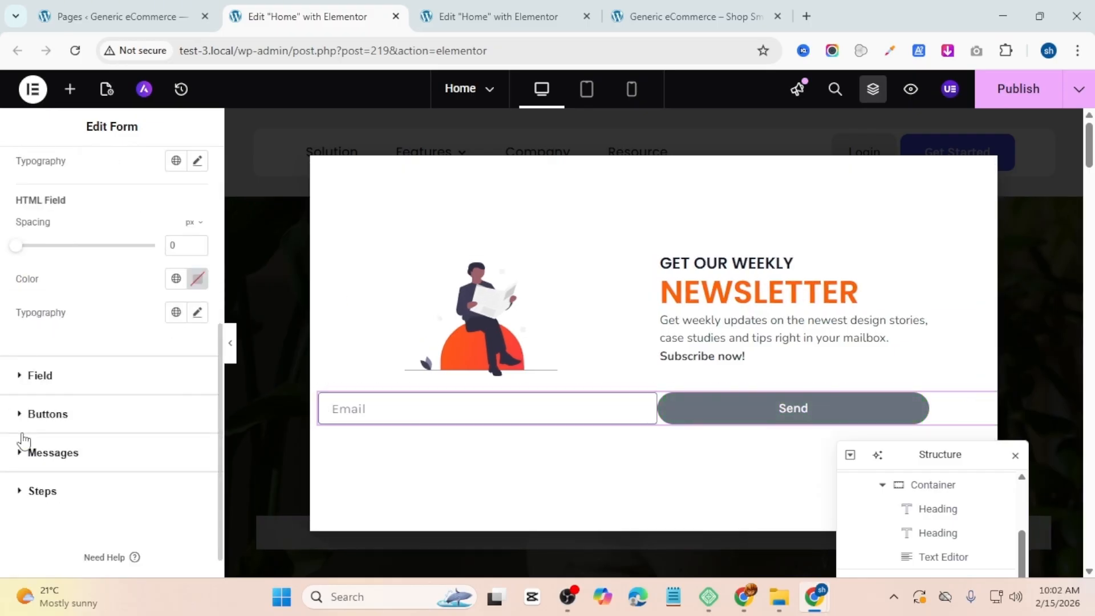
{"action": "left_click", "coordinate": [86, 416]}
{"action": "scroll", "coordinate": [85, 416], "scroll_direction": "down", "scroll_amount": 5}
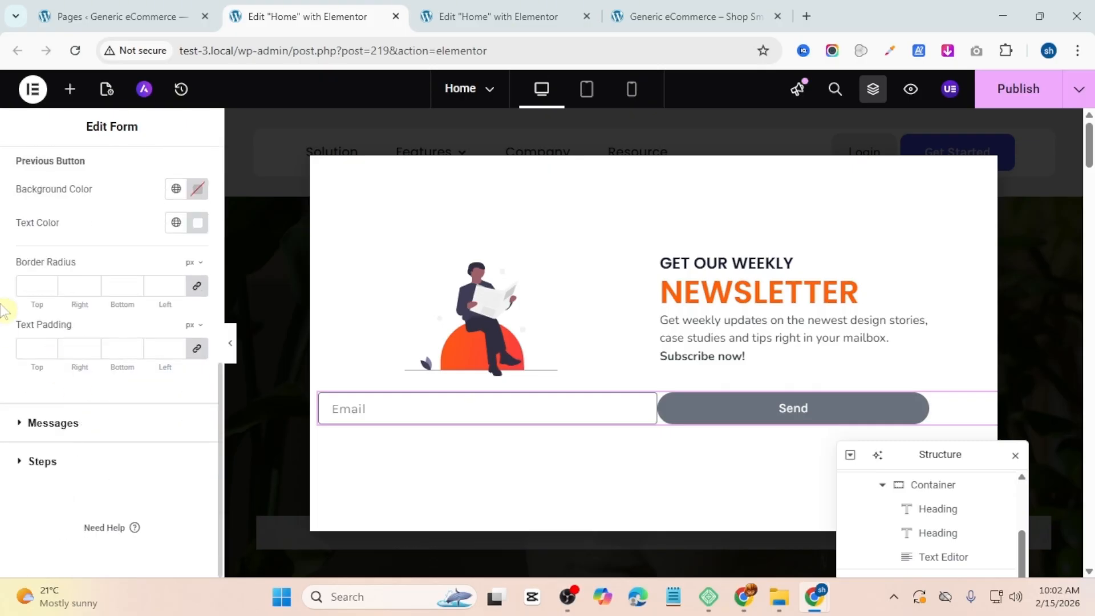
{"action": "left_click", "coordinate": [197, 288]}
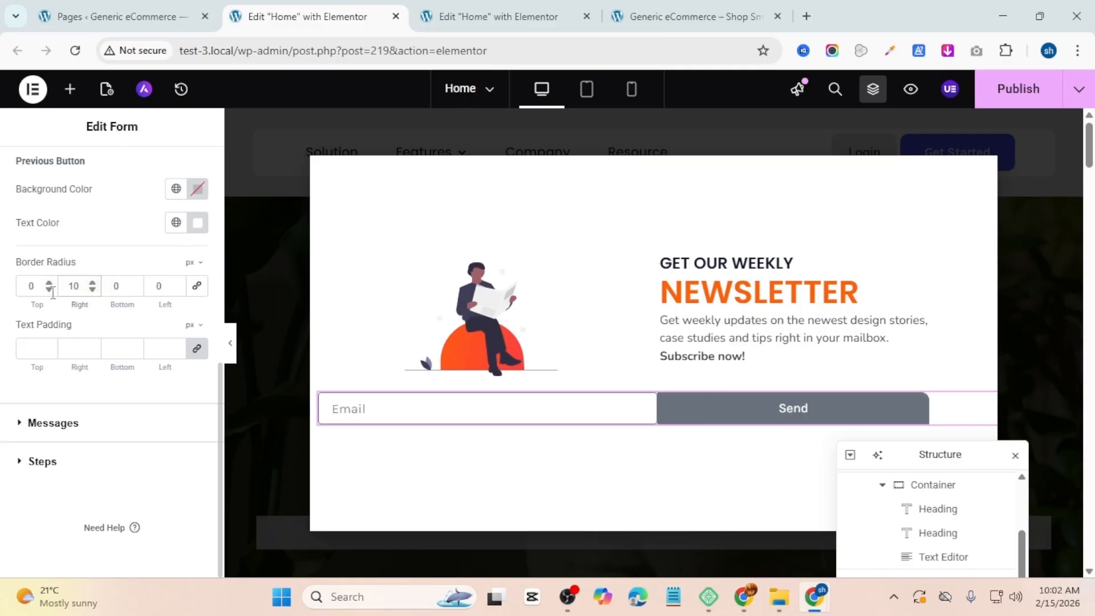
{"action": "key", "text": "Tab"}
{"action": "type", "text": "10"}
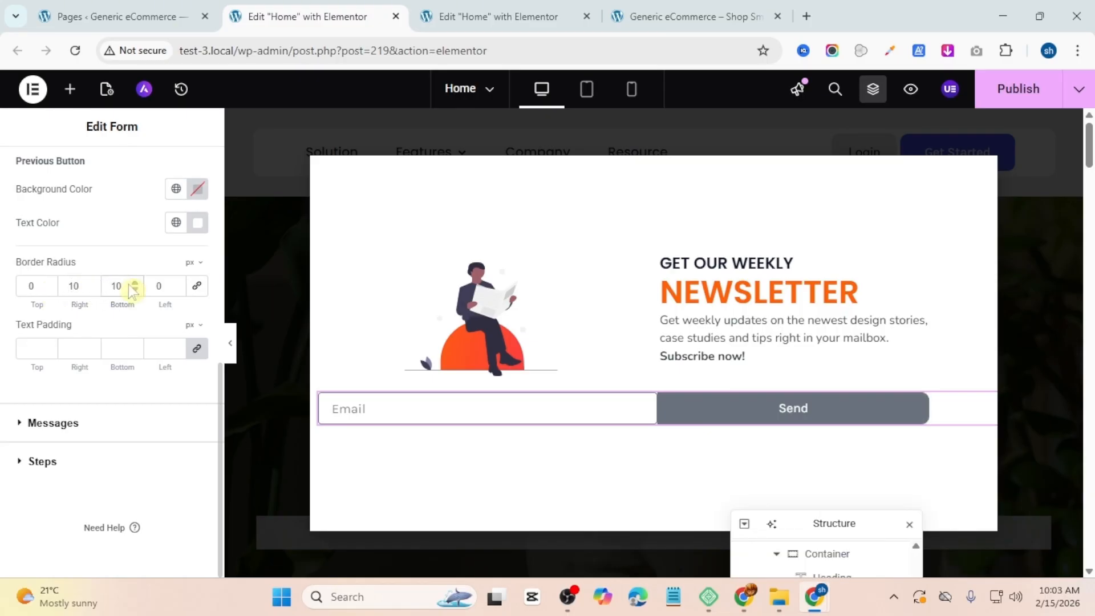
Step: Unlink the Email field's border radius and set top and left to 10 px, with right and bottom at 0
{"action": "scroll", "coordinate": [34, 314], "scroll_direction": "up", "scroll_amount": 3}
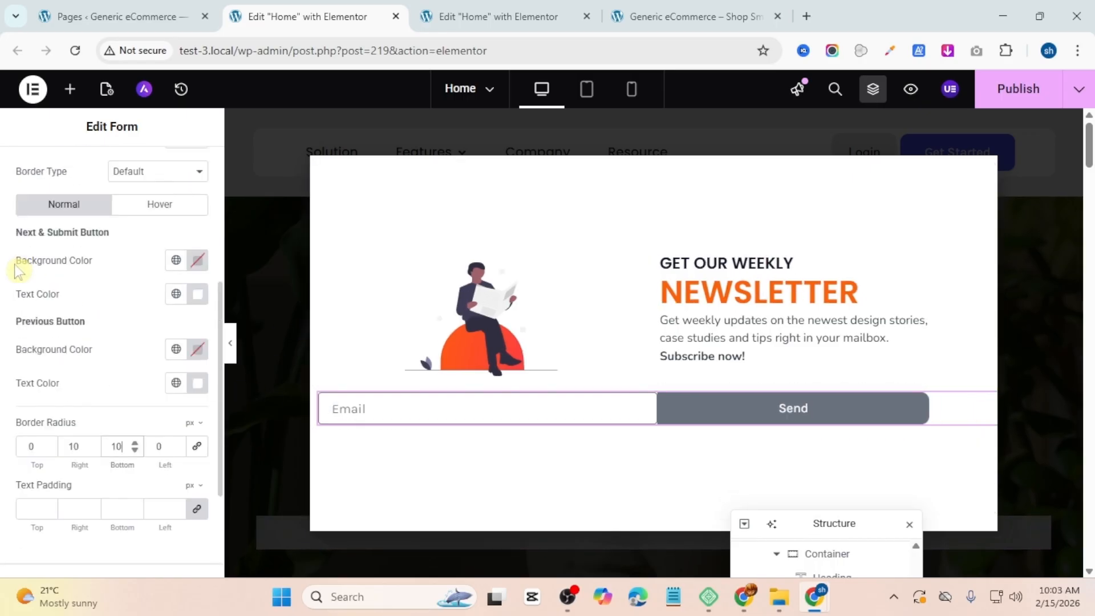
{"action": "scroll", "coordinate": [64, 280], "scroll_direction": "up", "scroll_amount": 4}
{"action": "left_click", "coordinate": [69, 244]}
{"action": "scroll", "coordinate": [68, 257], "scroll_direction": "down", "scroll_amount": 3}
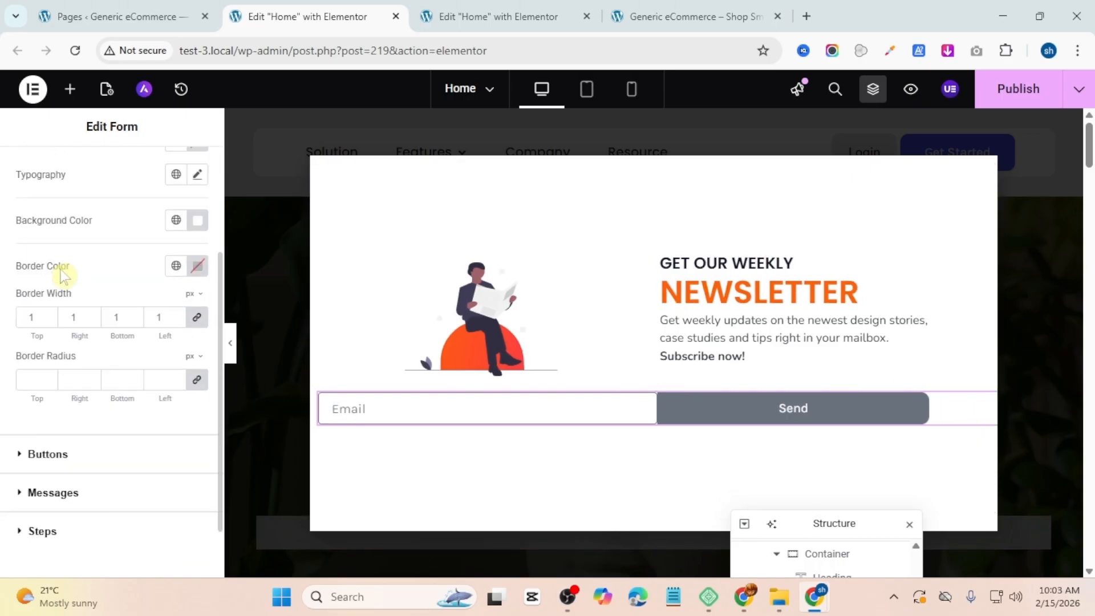
{"action": "left_click", "coordinate": [195, 382]}
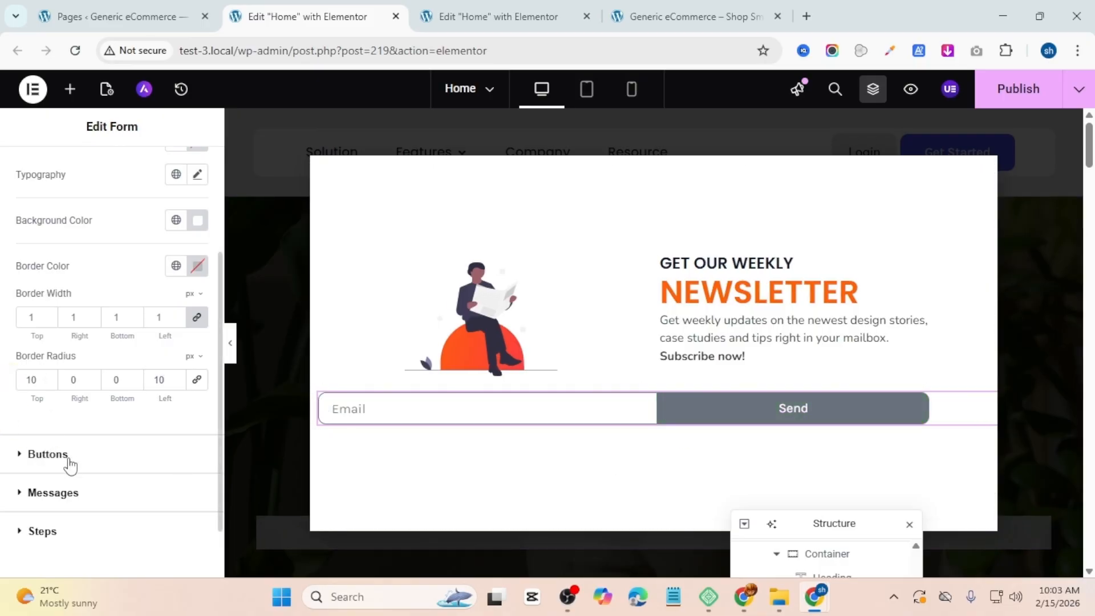
Step: Set the Send button's background color to the copied orange used for the "newsletter" heading
{"action": "left_click", "coordinate": [48, 453]}
{"action": "scroll", "coordinate": [88, 452], "scroll_direction": "down", "scroll_amount": 2}
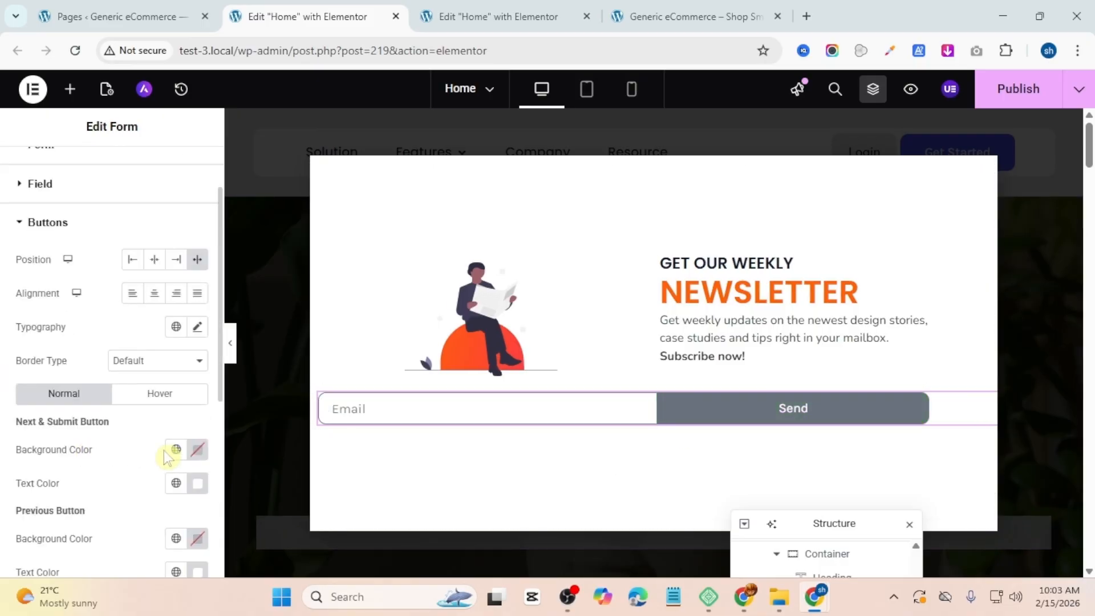
{"action": "left_click", "coordinate": [198, 450]}
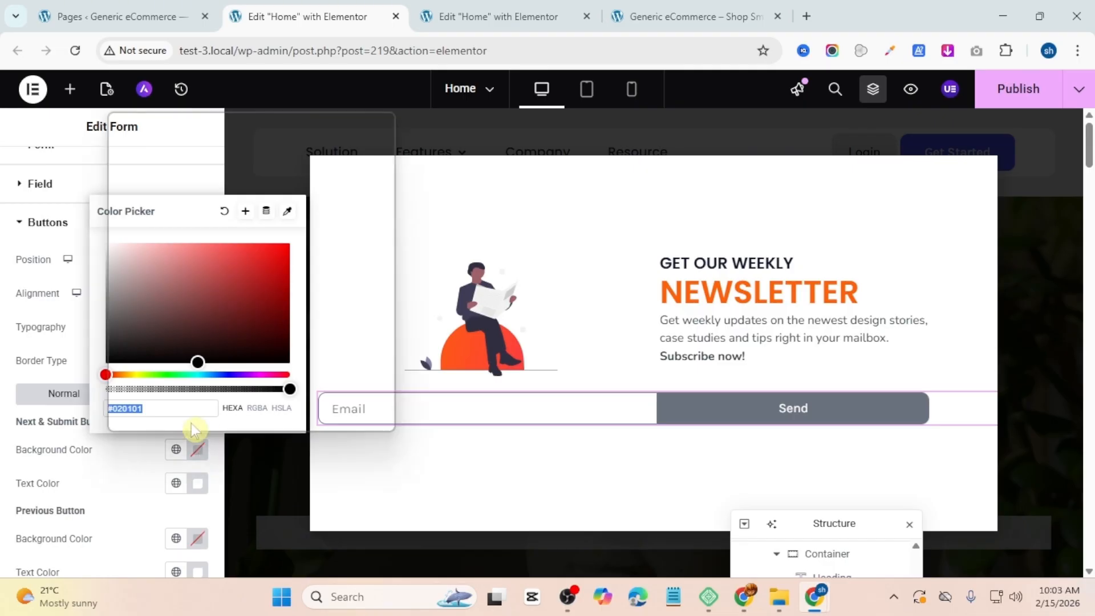
{"action": "key", "text": "super+v"}
{"action": "left_click", "coordinate": [195, 295]}
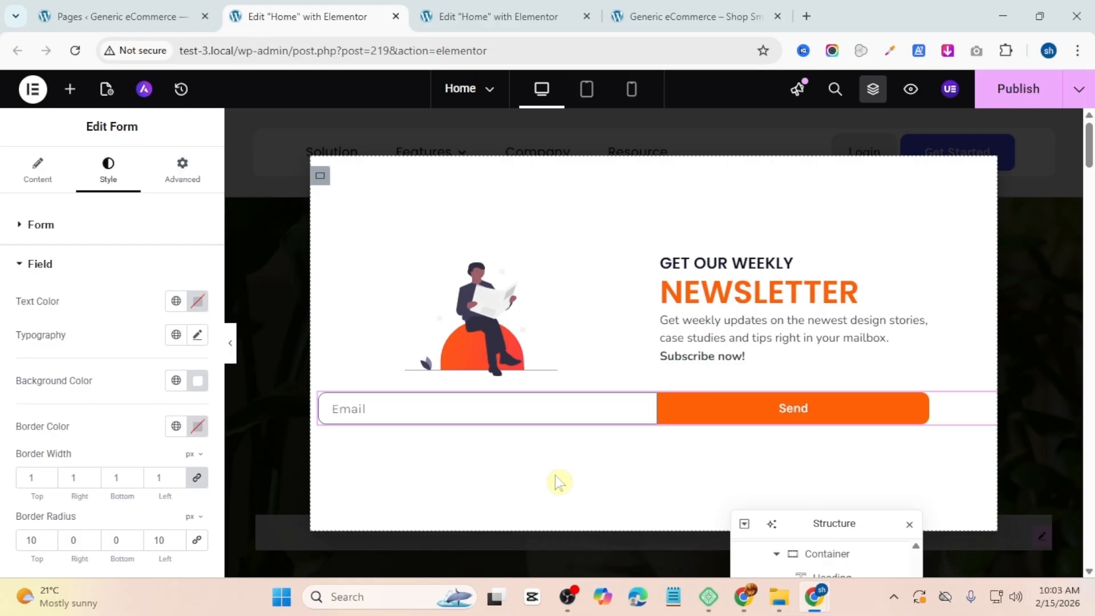
Step: Publish the Home page with the finished newsletter popup
{"action": "left_click", "coordinate": [1017, 88]}
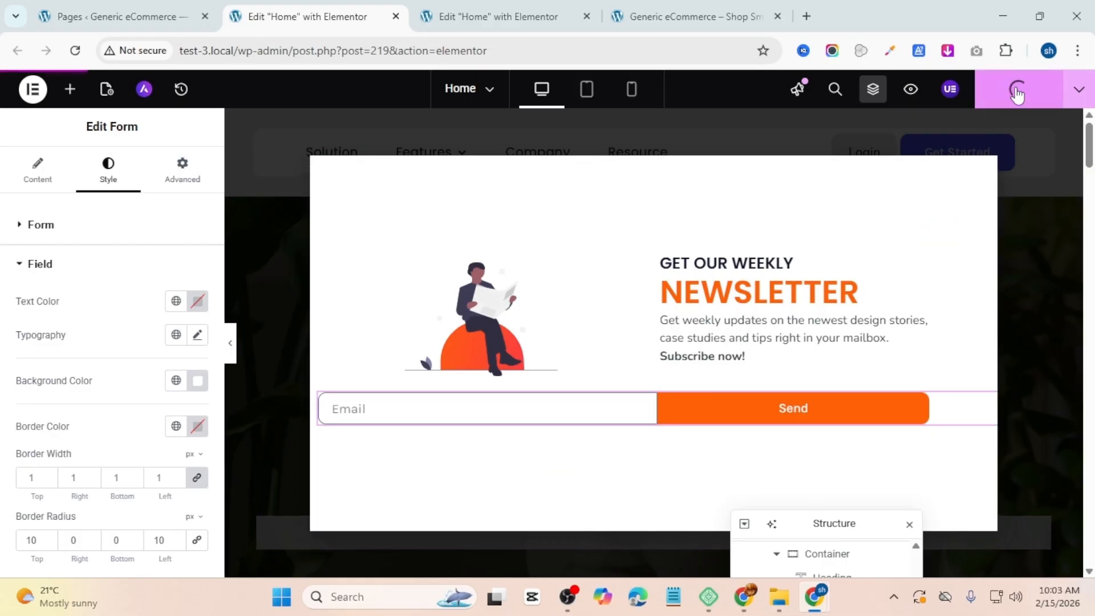
{"action": "left_click", "coordinate": [1018, 94]}
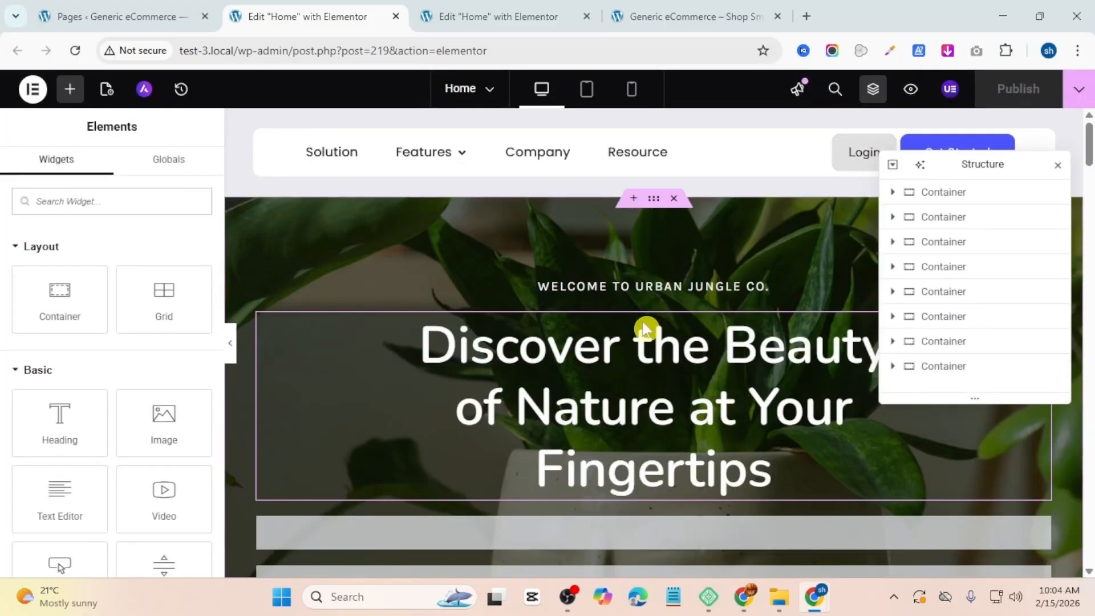
{"action": "scroll", "coordinate": [643, 326], "scroll_direction": "down", "scroll_amount": 5}
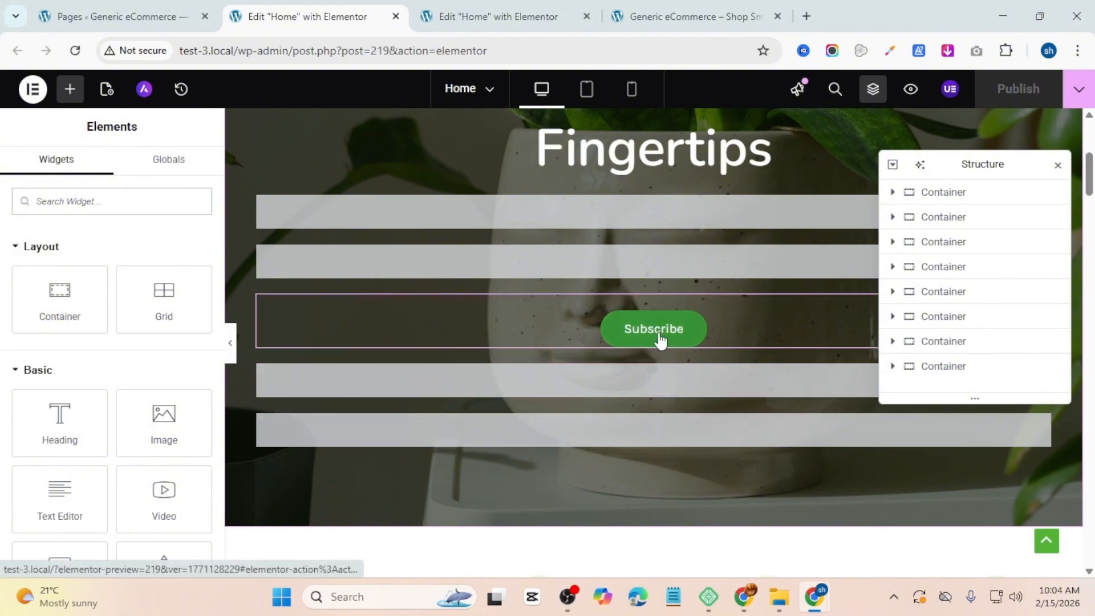
Step: Clear the existing link of the hero section's Subscribe button and assign it the Off-Canvas dynamic action again
{"action": "left_click", "coordinate": [707, 344]}
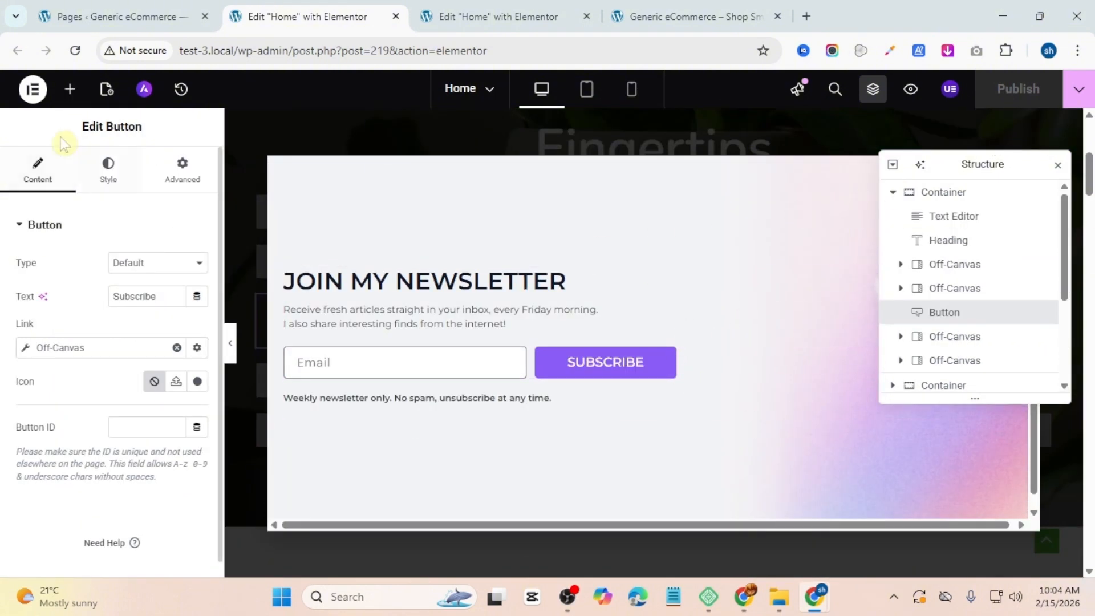
{"action": "left_click", "coordinate": [177, 347]}
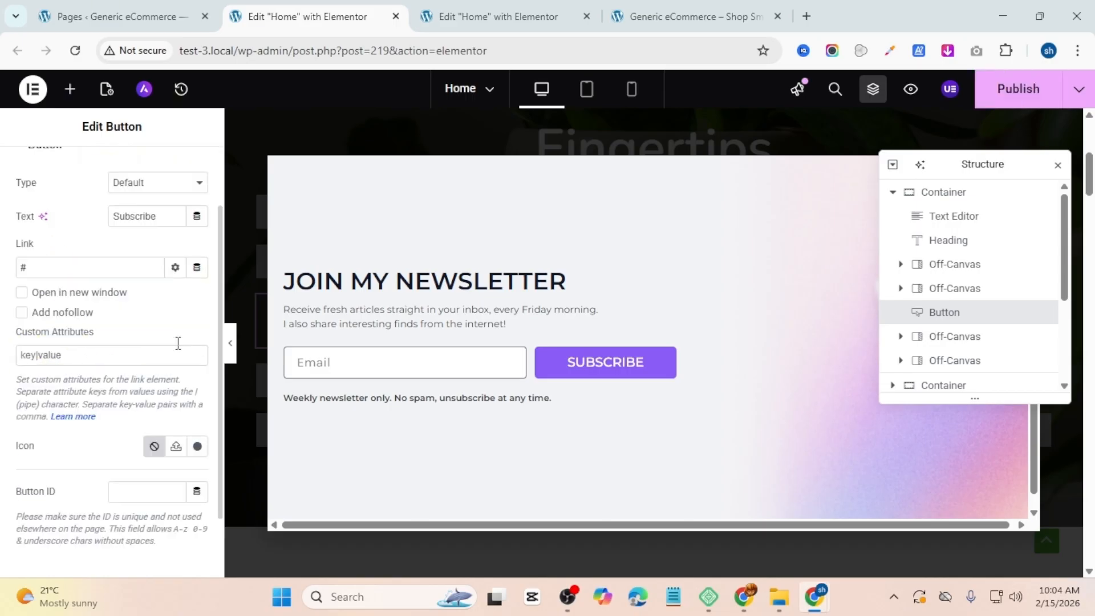
{"action": "scroll", "coordinate": [154, 285], "scroll_direction": "up", "scroll_amount": 2}
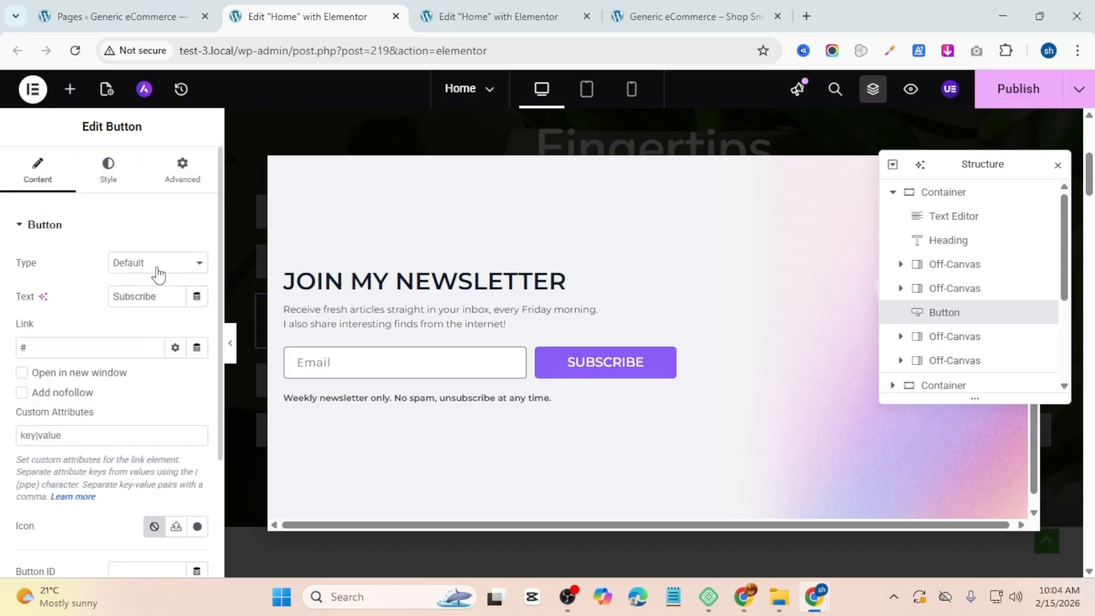
{"action": "left_click", "coordinate": [196, 348]}
{"action": "scroll", "coordinate": [91, 219], "scroll_direction": "down", "scroll_amount": 5}
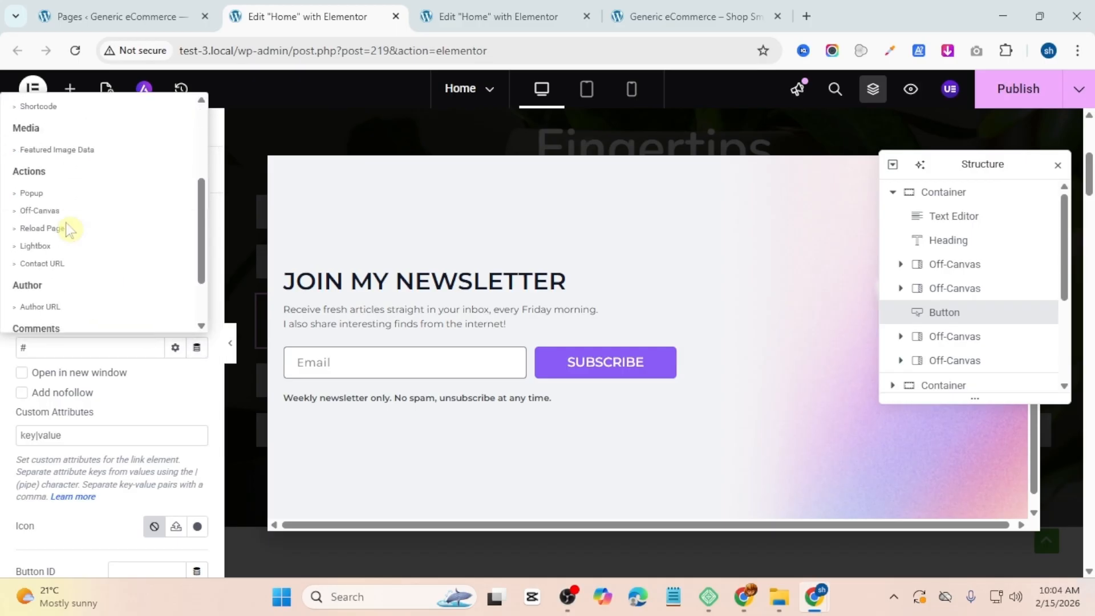
{"action": "scroll", "coordinate": [75, 197], "scroll_direction": "up", "scroll_amount": 3}
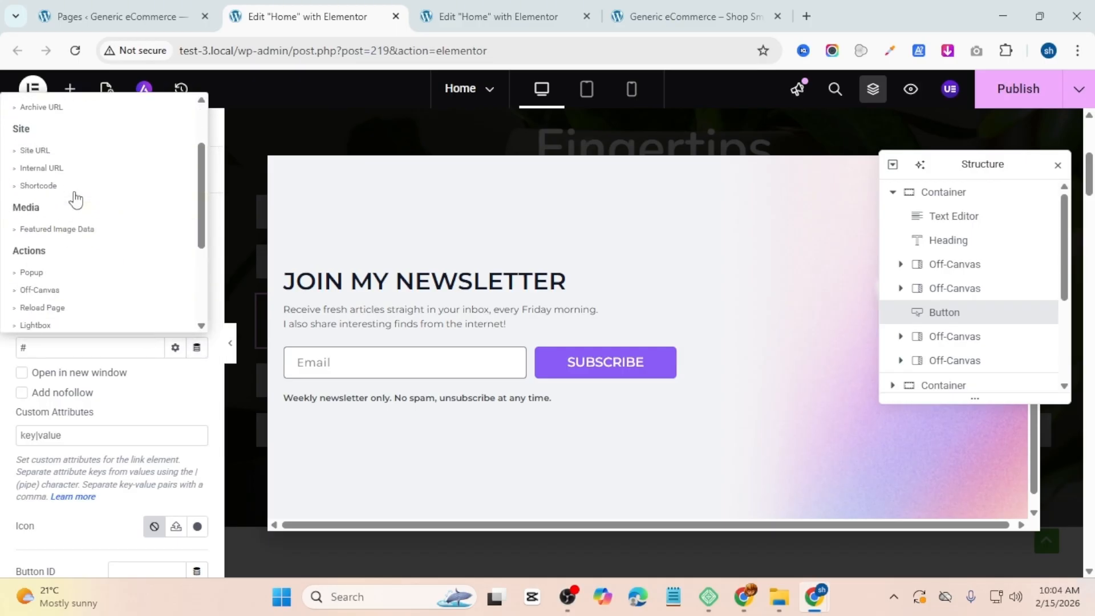
{"action": "scroll", "coordinate": [75, 200], "scroll_direction": "down", "scroll_amount": 1}
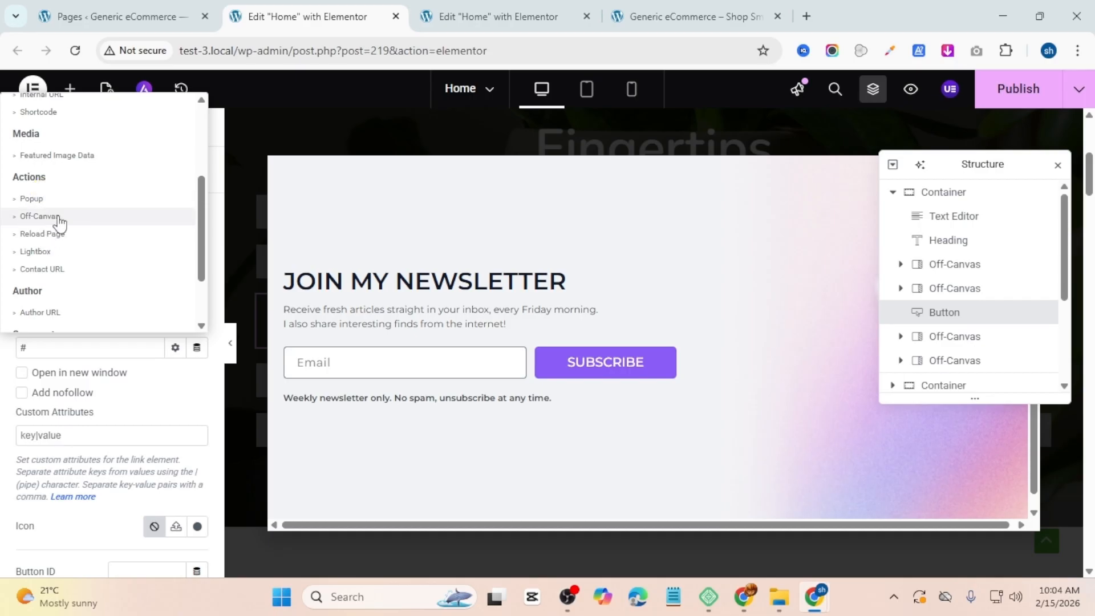
{"action": "left_click", "coordinate": [76, 217]}
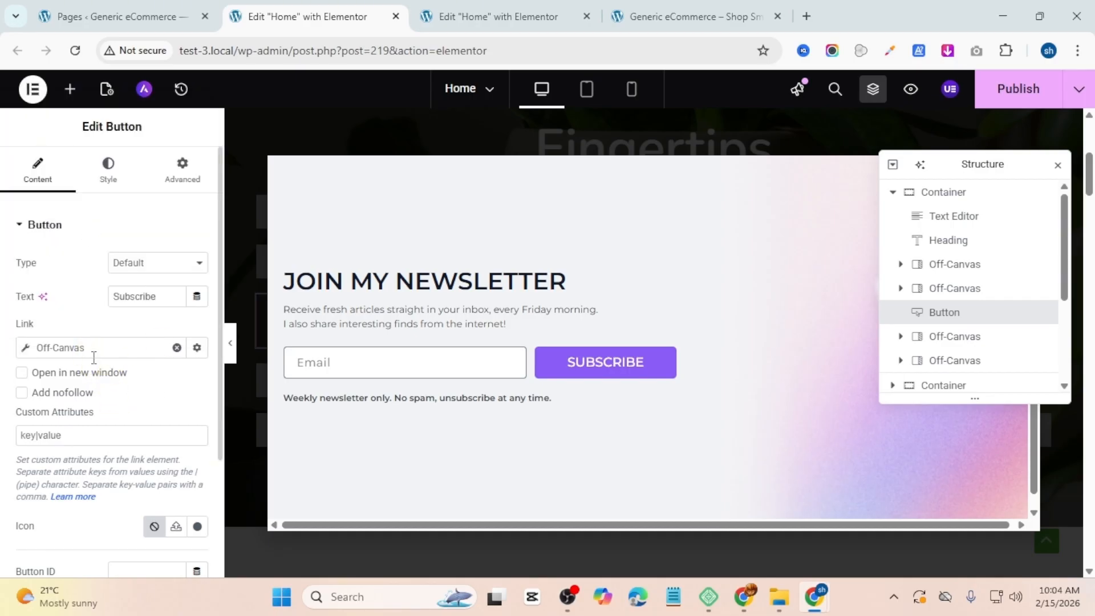
Step: Set the Subscribe button's Off-Canvas link to target the first Off-Canvas widget in the list
{"action": "left_click", "coordinate": [25, 350]}
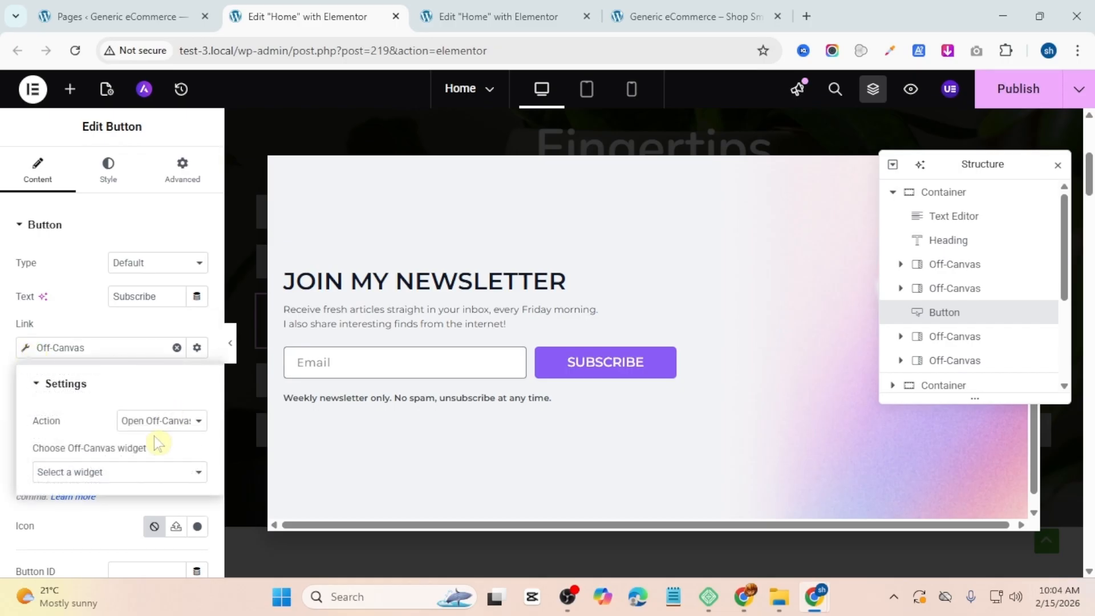
{"action": "left_click", "coordinate": [96, 476]}
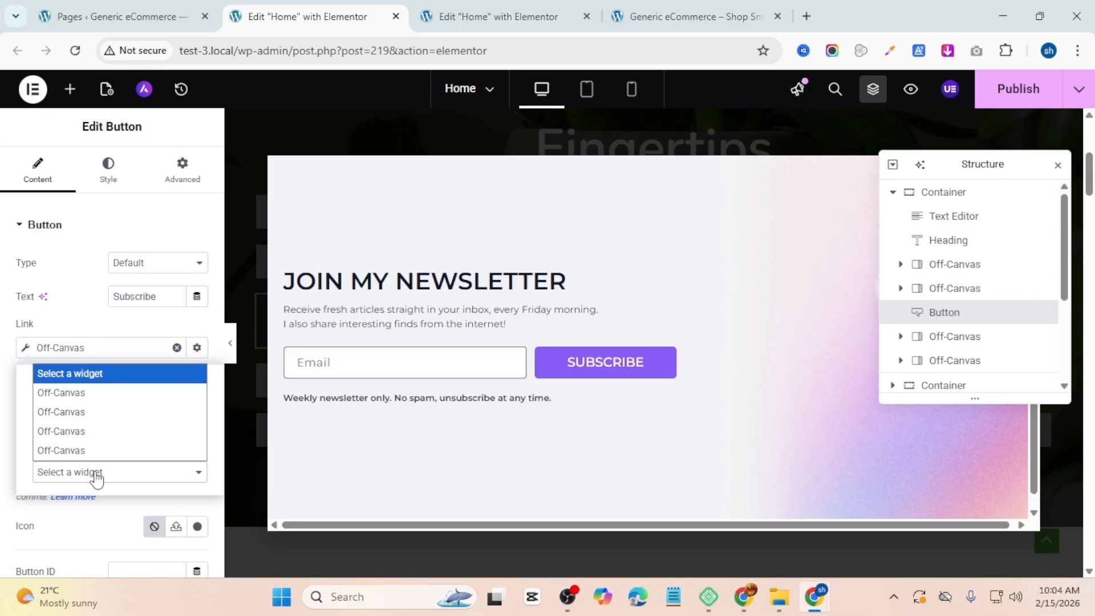
{"action": "left_click", "coordinate": [83, 393]}
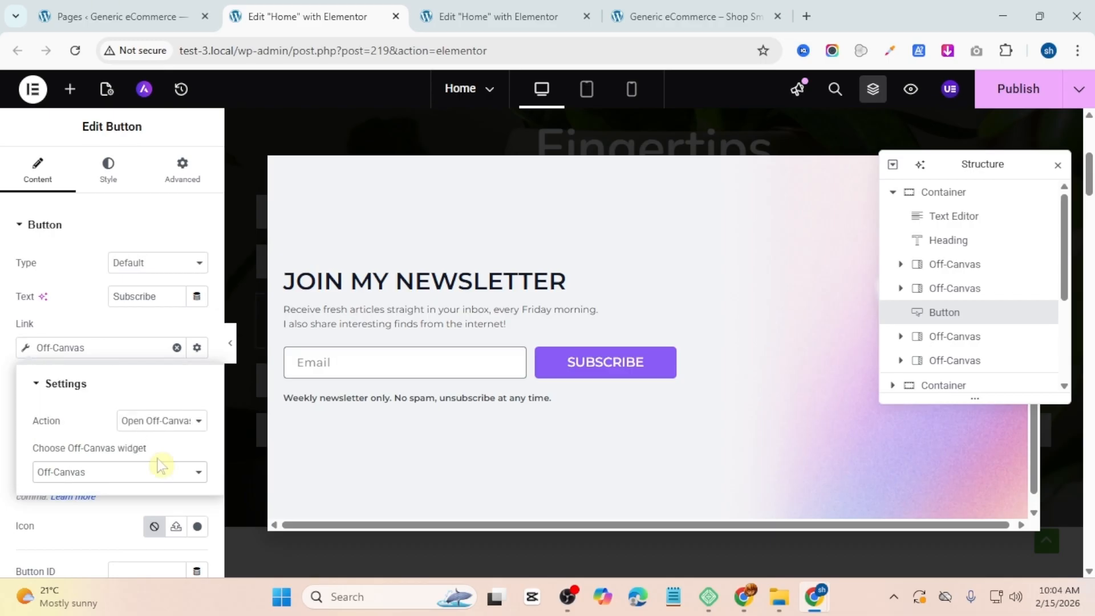
Step: Publish the Home page and test the Subscribe button's popup in a page preview
{"action": "left_click", "coordinate": [1036, 105]}
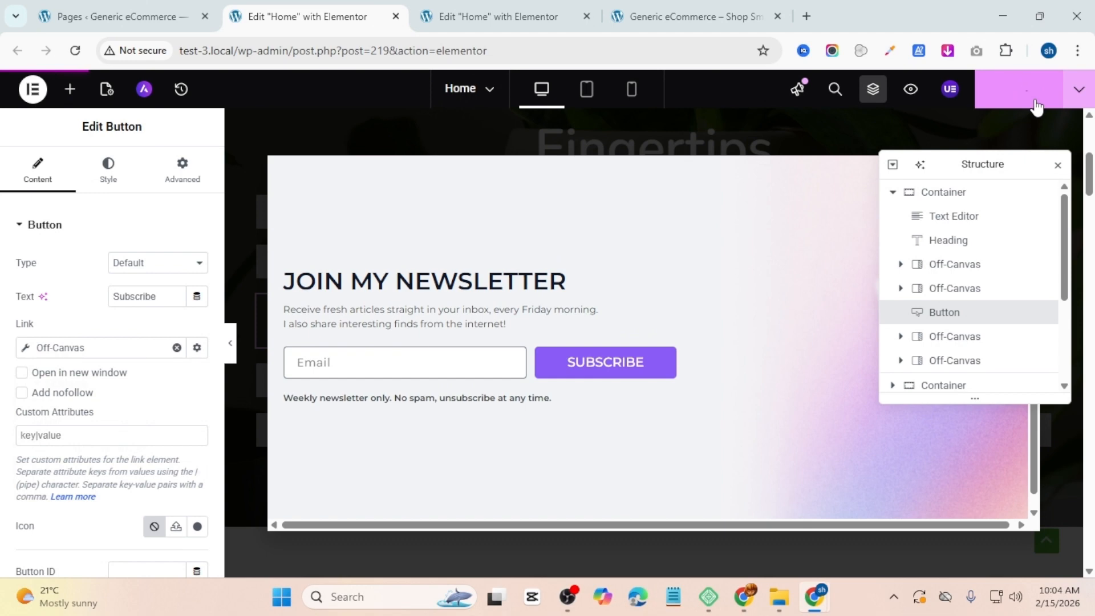
{"action": "left_click", "coordinate": [911, 94]}
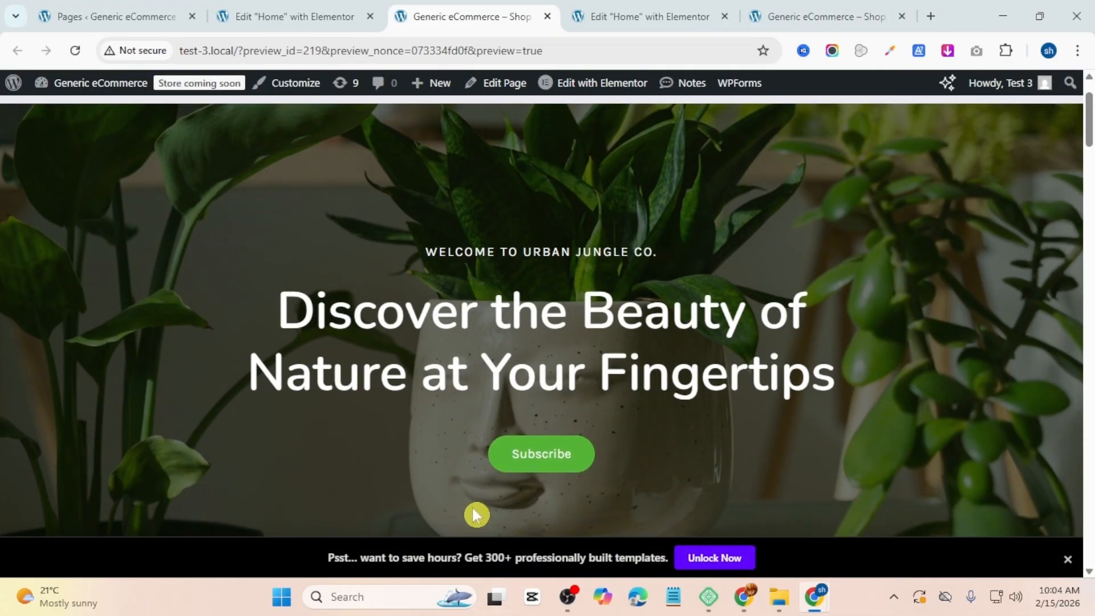
{"action": "left_click", "coordinate": [544, 459]}
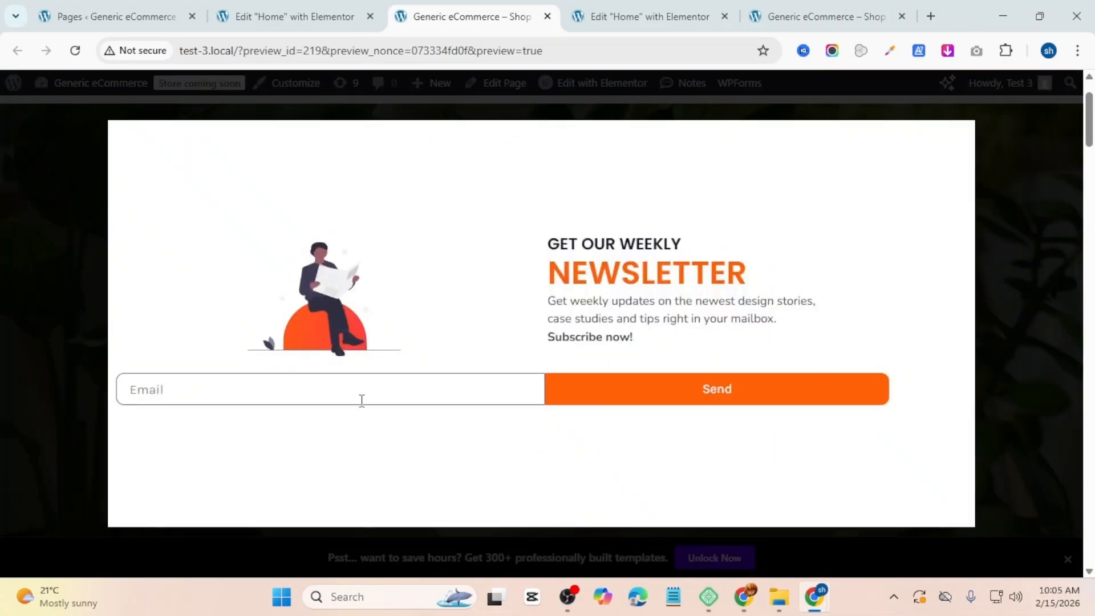
Step: Change the Subscribe button's link target to the third Off-Canvas widget in the list and publish the Home page
{"action": "left_click", "coordinate": [334, 13]}
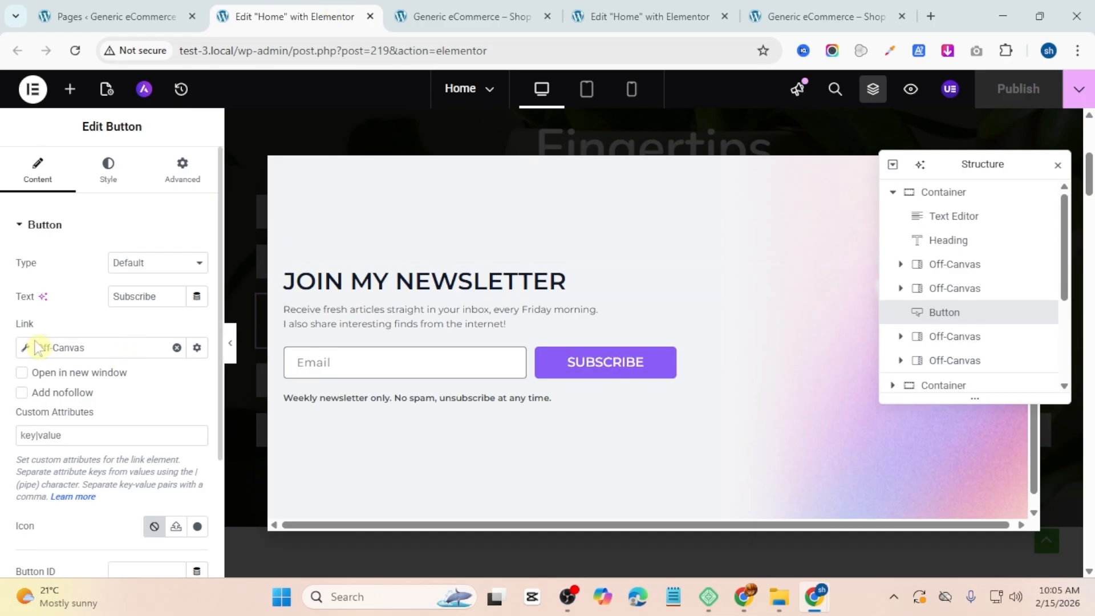
{"action": "left_click", "coordinate": [97, 351]}
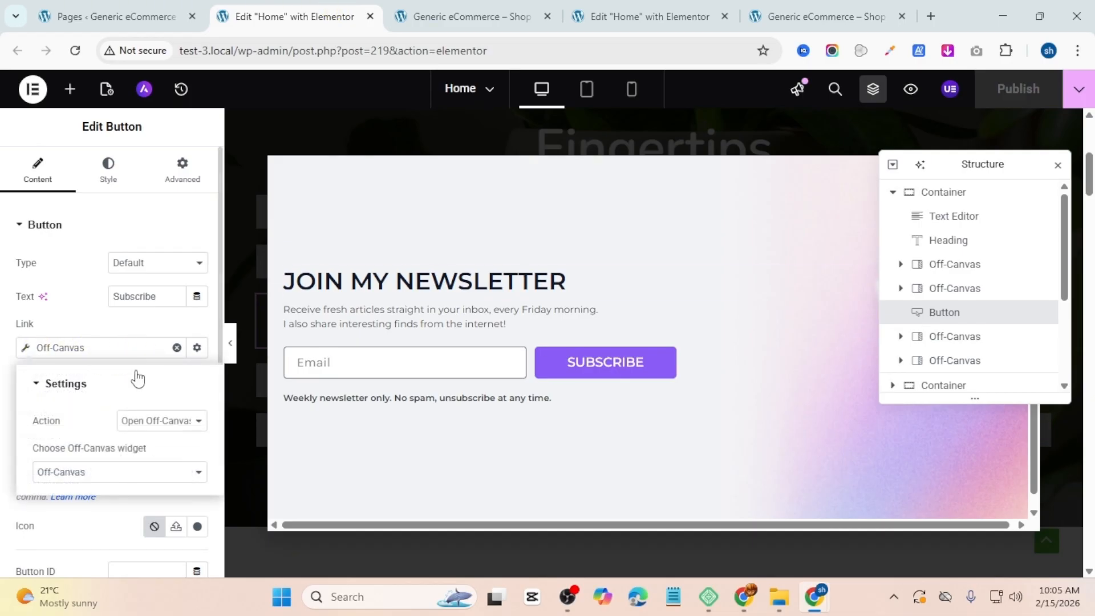
{"action": "left_click", "coordinate": [102, 468]}
{"action": "left_click", "coordinate": [97, 430]}
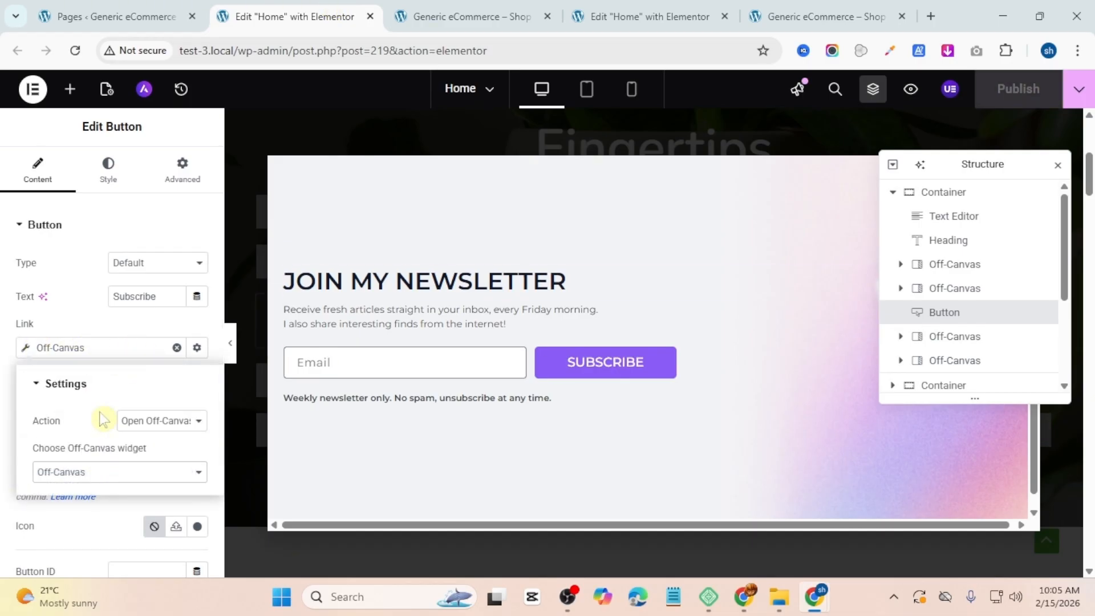
{"action": "left_click", "coordinate": [1043, 102]}
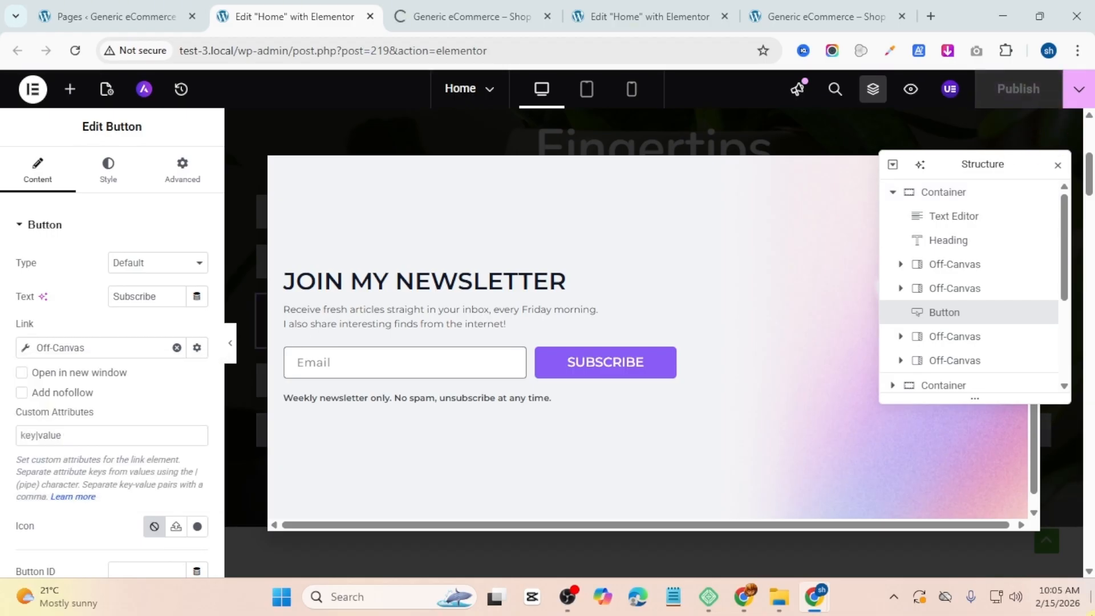
Step: Open the popup from the hero section's Subscribe button in the updated page preview
{"action": "left_click", "coordinate": [415, 20]}
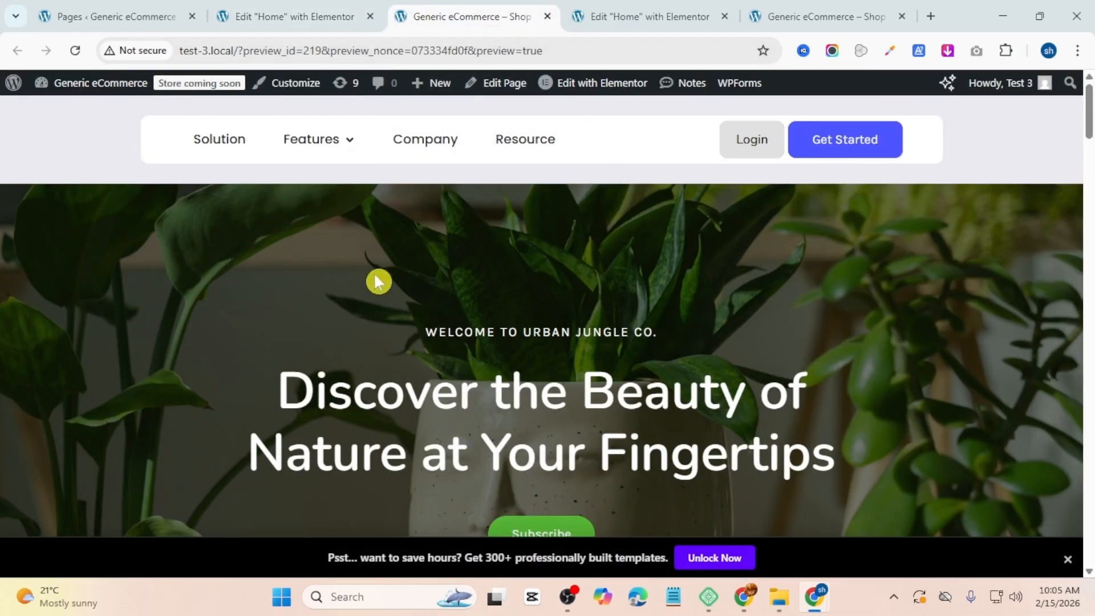
{"action": "scroll", "coordinate": [501, 329], "scroll_direction": "down", "scroll_amount": 3}
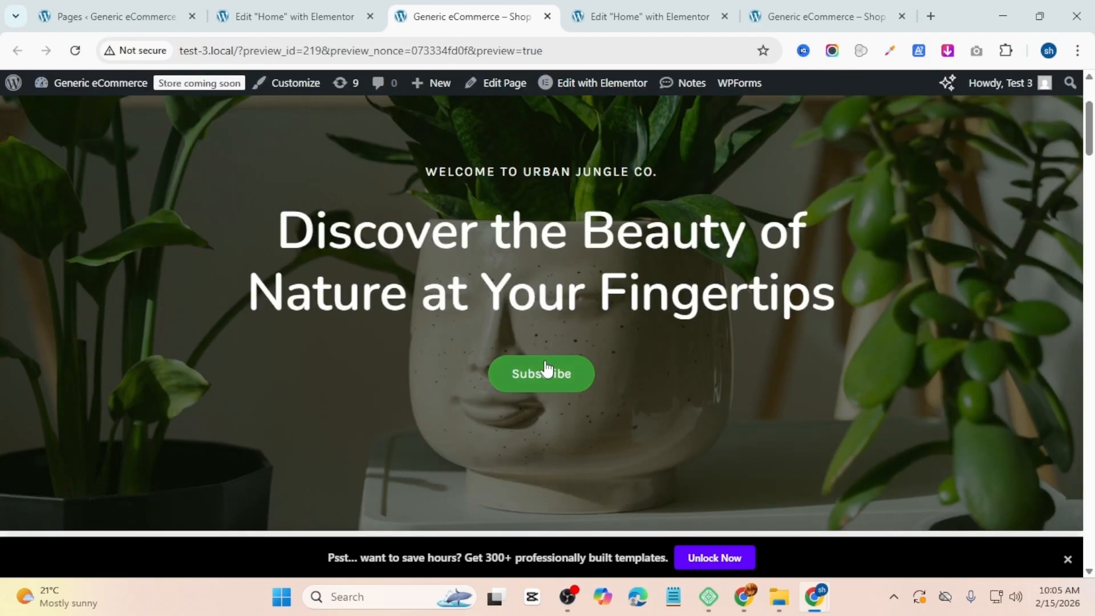
{"action": "left_click", "coordinate": [546, 368]}
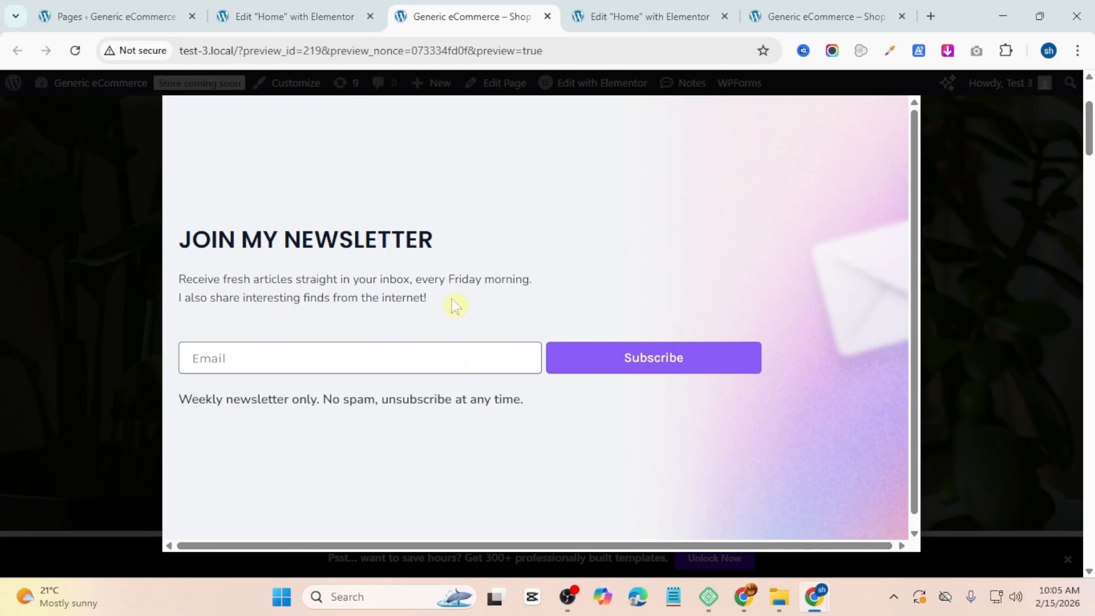
Step: Fill in the popup's Email field with the suggested e-mail address, submit the form and highlight the submission message
{"action": "left_click", "coordinate": [411, 363]}
{"action": "left_click", "coordinate": [316, 388]}
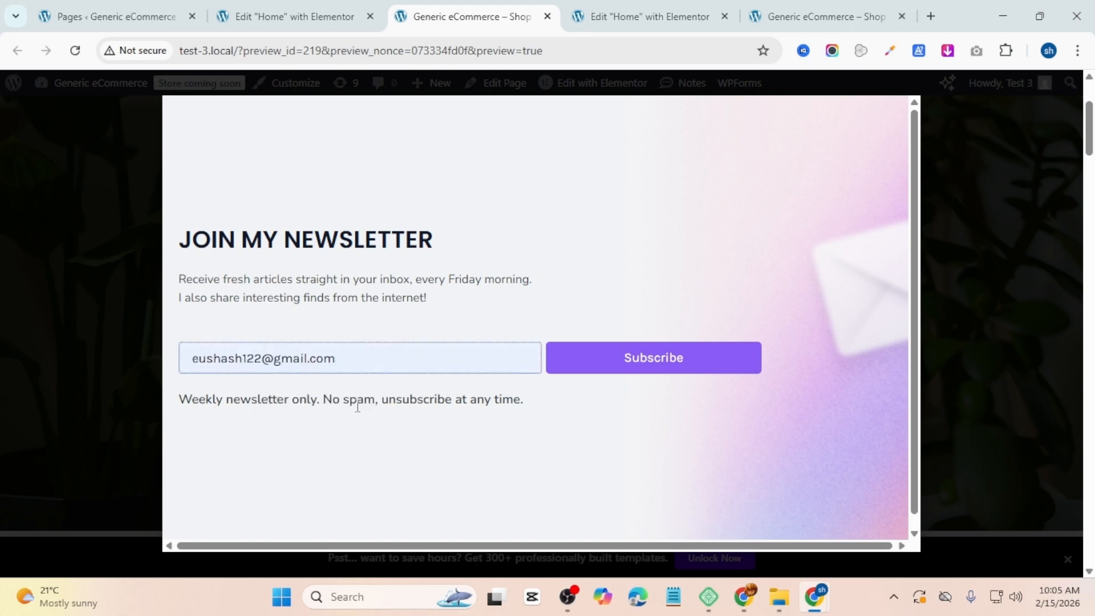
{"action": "left_click", "coordinate": [613, 365]}
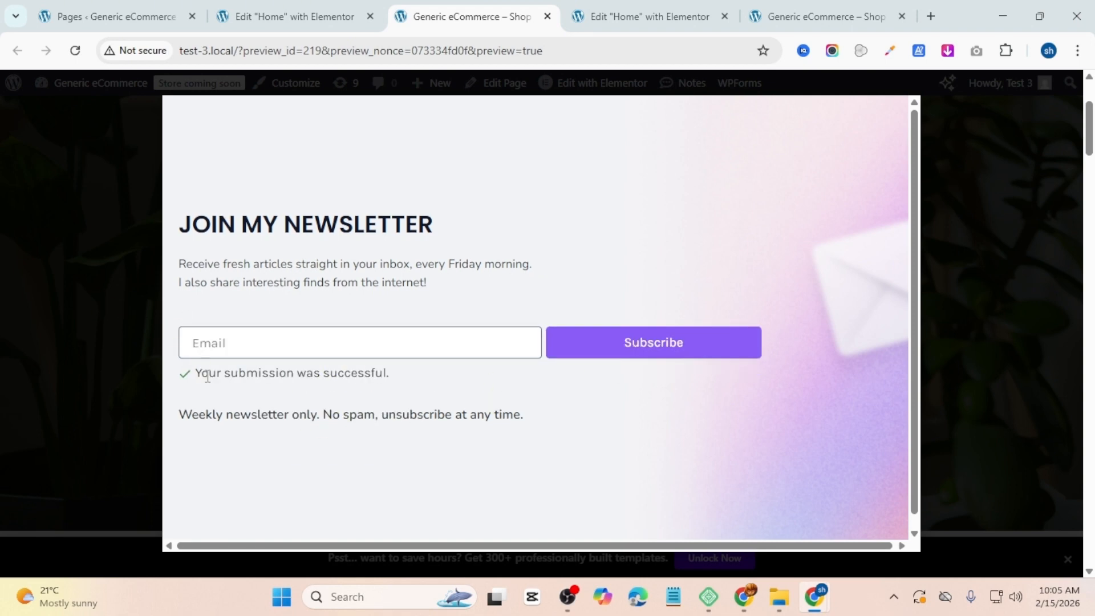
{"action": "left_click_drag", "start_coordinate": [197, 376], "coordinate": [401, 376]}
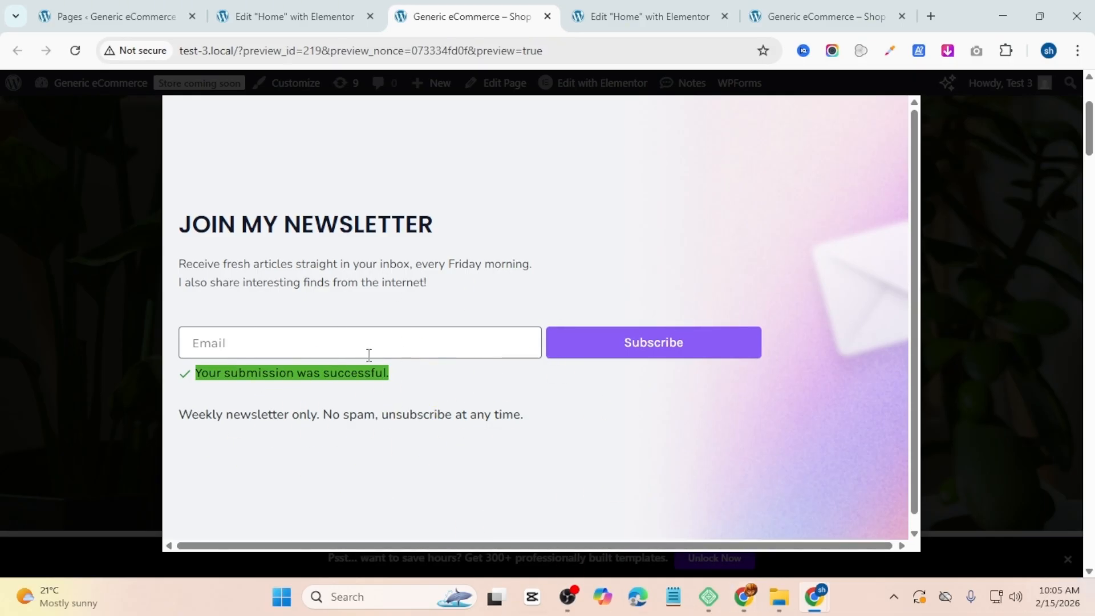
Step: Check the form entries on Elementor's Submissions page in the WordPress admin and return to the page preview
{"action": "left_click", "coordinate": [126, 8]}
{"action": "mouse_move", "coordinate": [73, 291]}
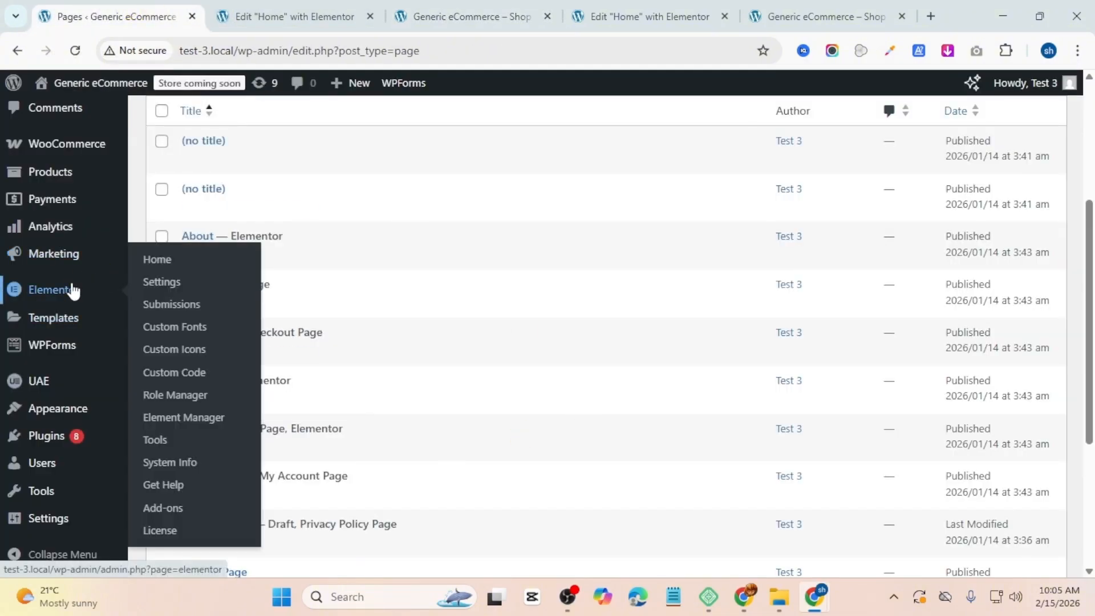
{"action": "left_click", "coordinate": [192, 309]}
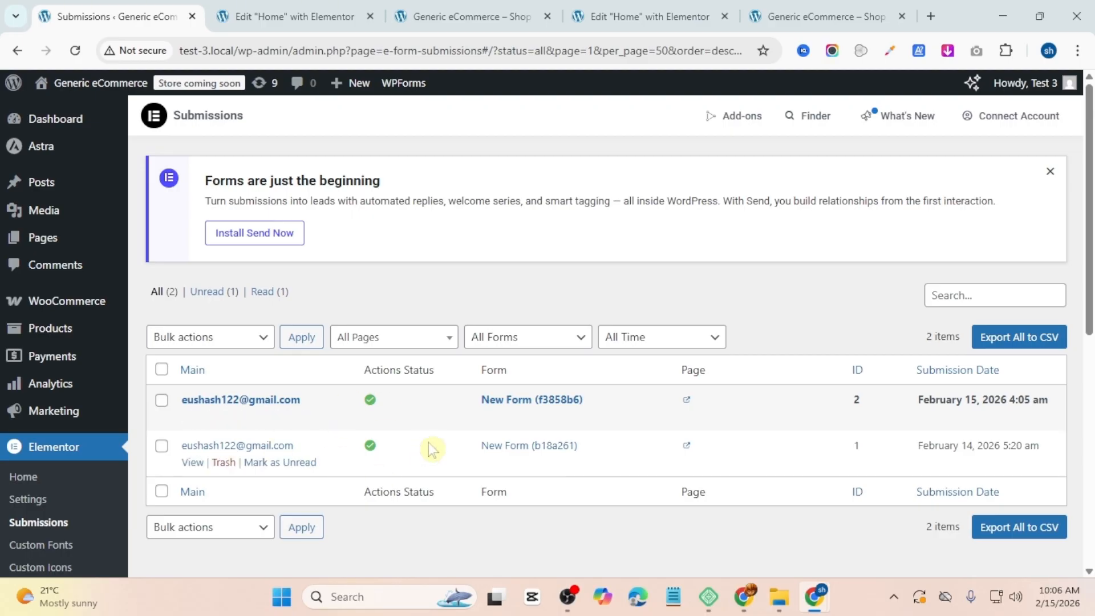
{"action": "left_click", "coordinate": [512, 8]}
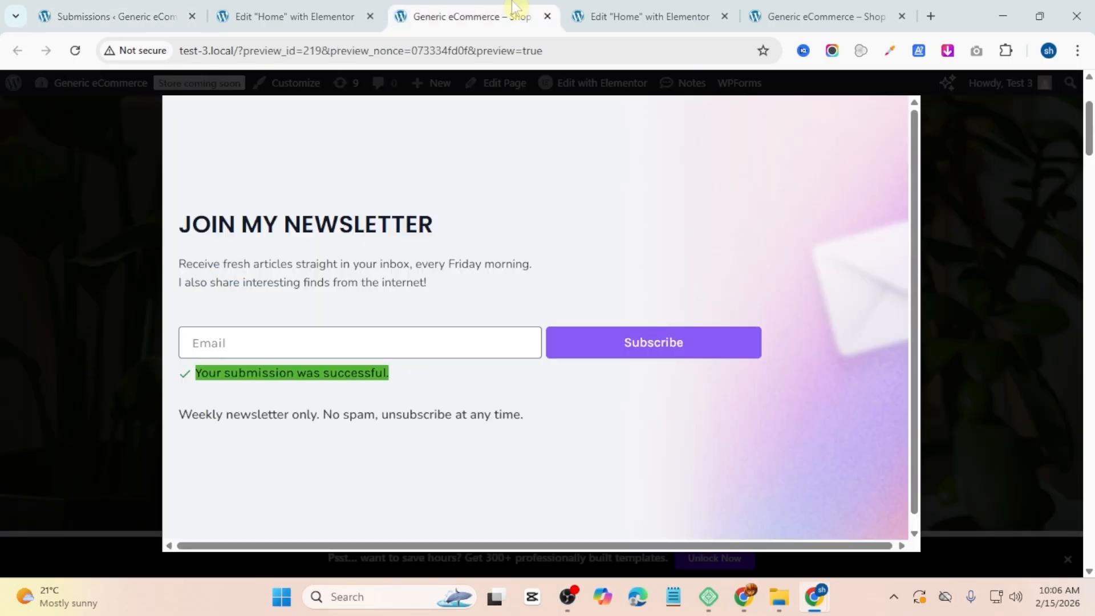